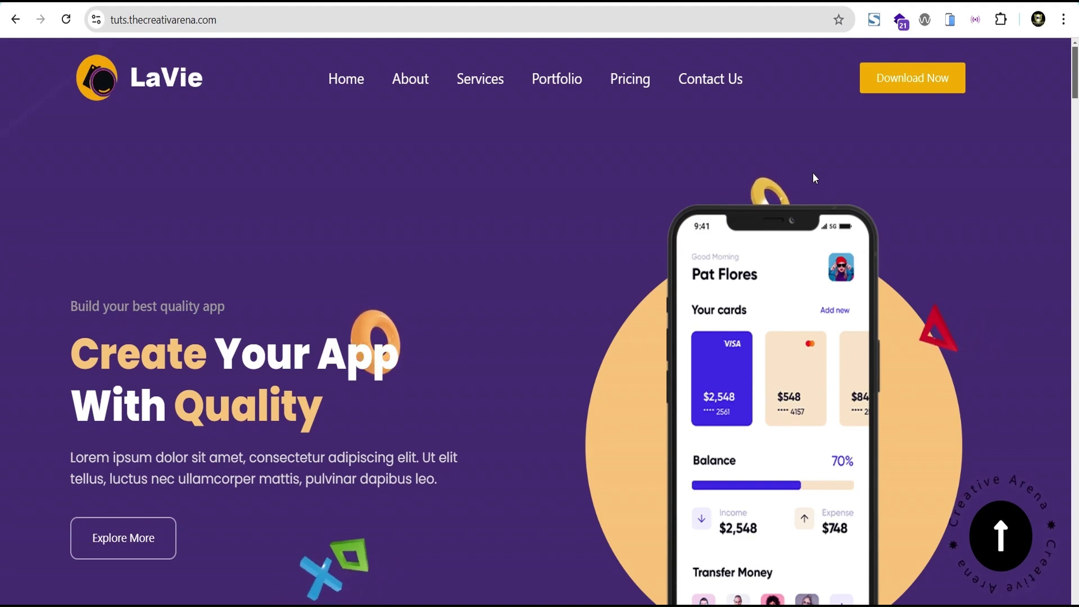
# - Examine the LaVie landing page at desktop width, checking how the header behaves when scrolling down and back up
pyautogui.scroll(-15, 812, 173)
pyautogui.scroll(-12, 810, 173)
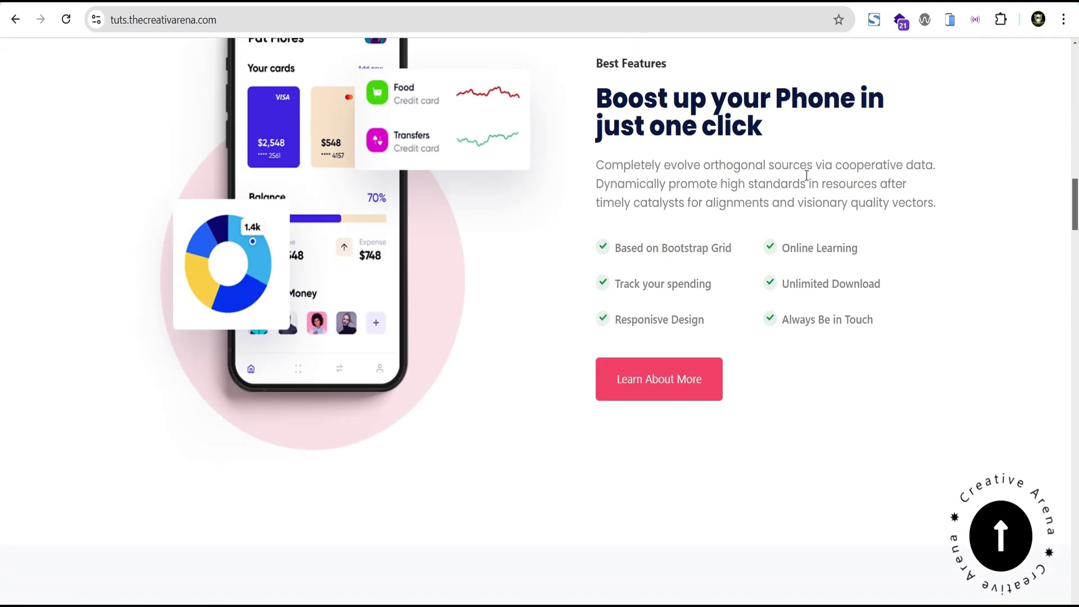
pyautogui.scroll(10, 808, 179)
pyautogui.scroll(-20, 807, 179)
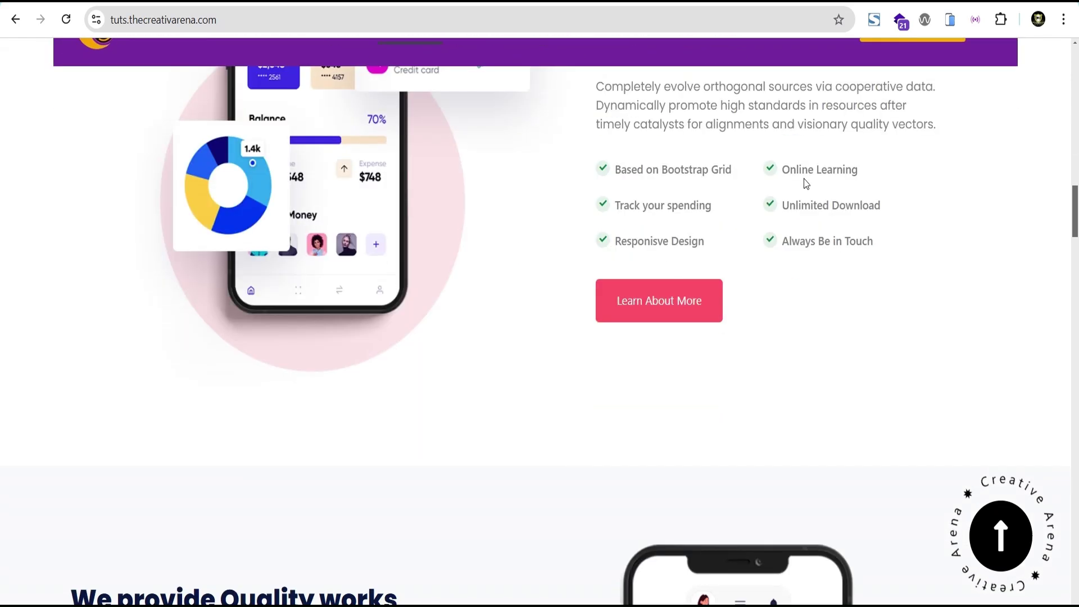
pyautogui.scroll(-6, 803, 179)
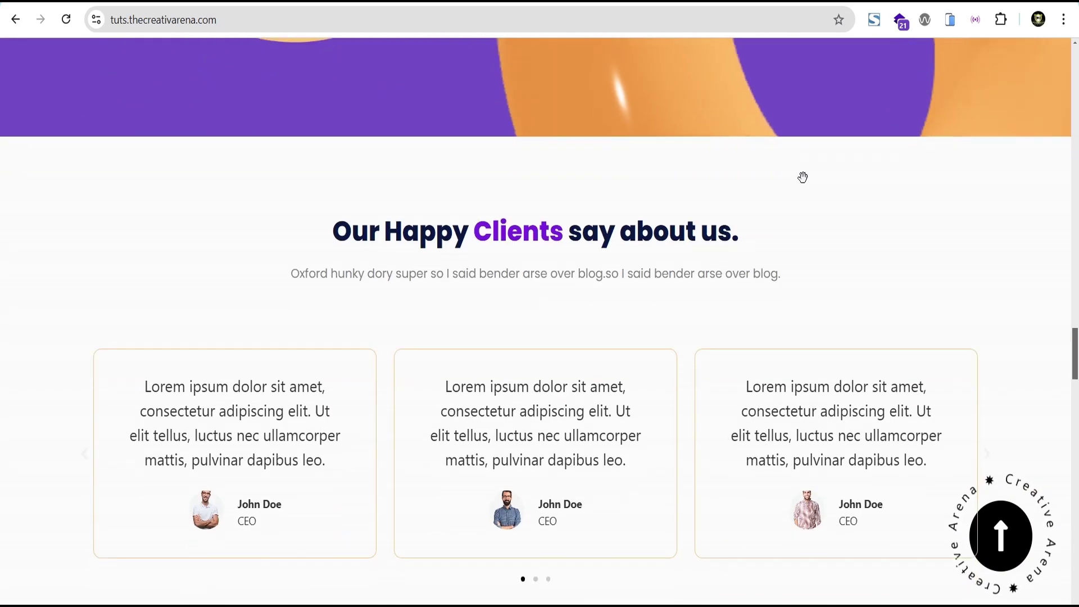
pyautogui.scroll(8, 804, 179)
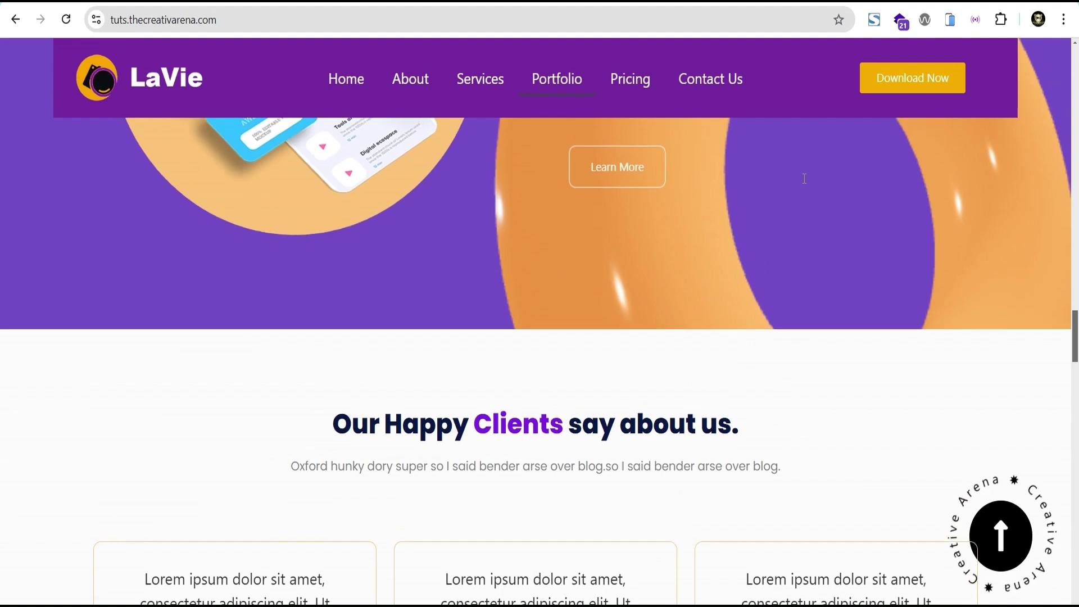
pyautogui.scroll(20, 803, 178)
pyautogui.scroll(15, 805, 180)
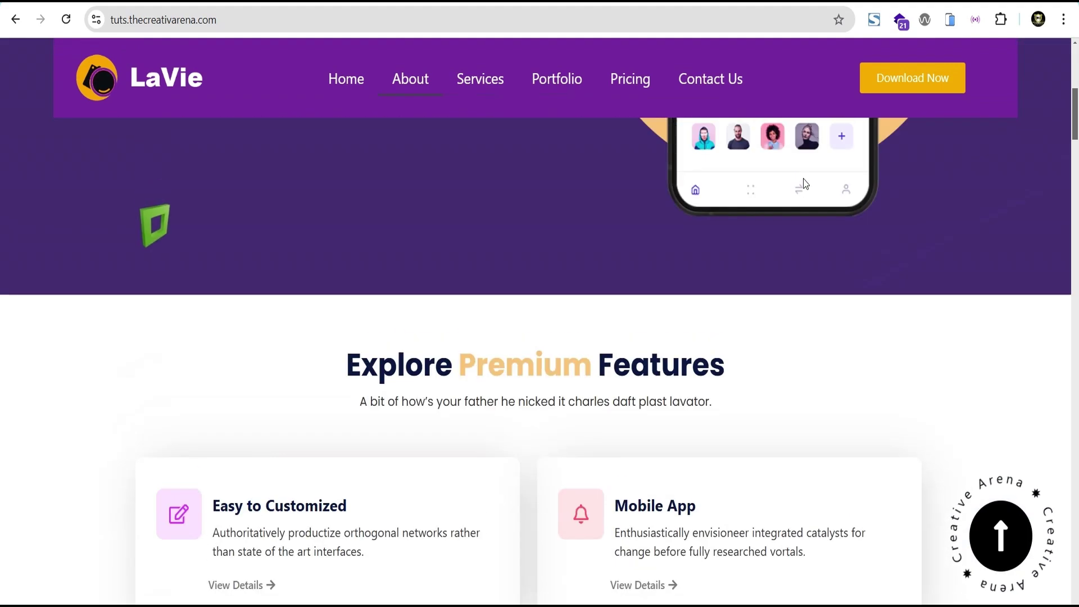
# - Open the page in the device simulator and examine the header's scrolling behaviour in the MacBook Air preview
pyautogui.click(951, 21)
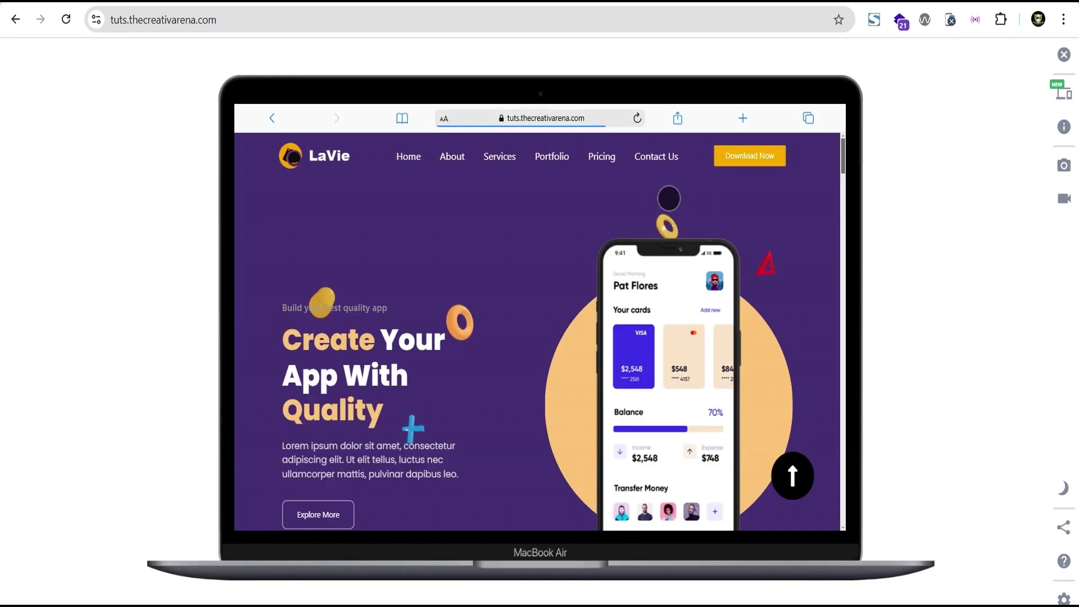
pyautogui.scroll(-3, 712, 232)
pyautogui.scroll(-20, 713, 233)
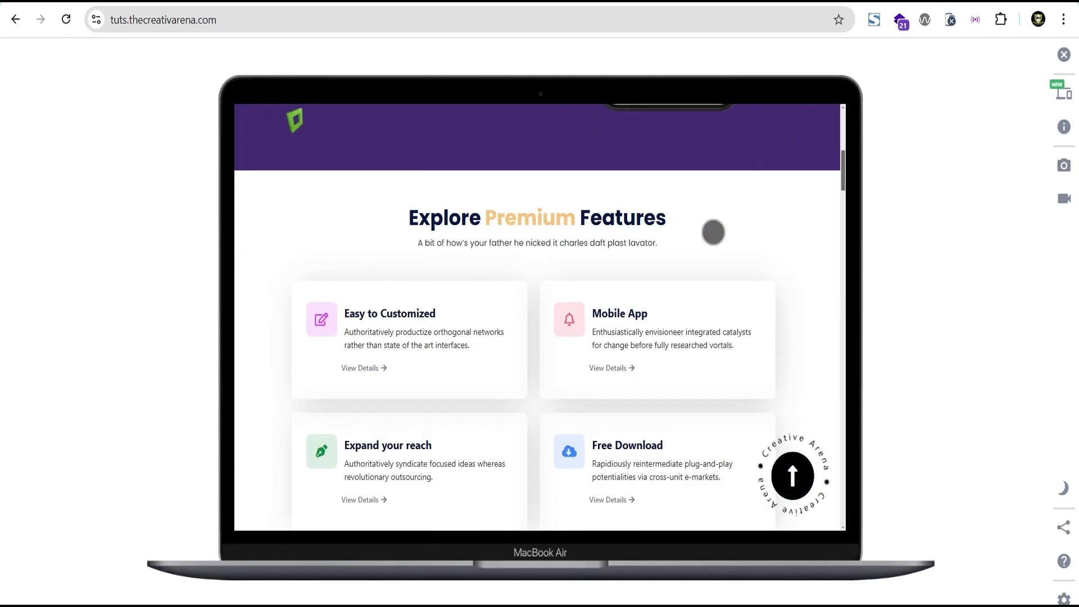
pyautogui.scroll(7, 711, 231)
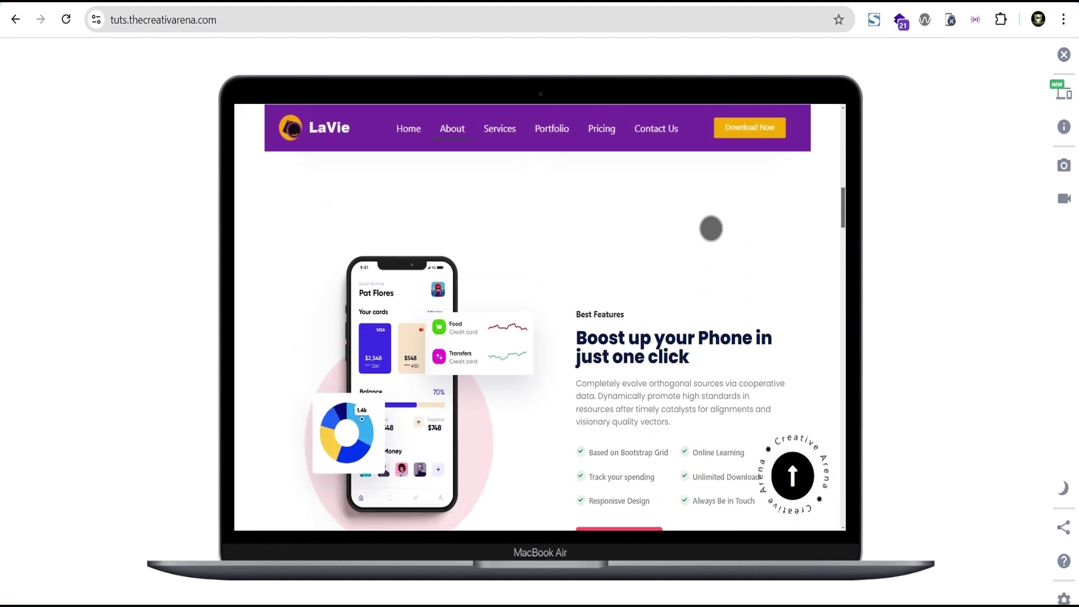
pyautogui.scroll(-11, 711, 230)
pyautogui.scroll(-15, 709, 231)
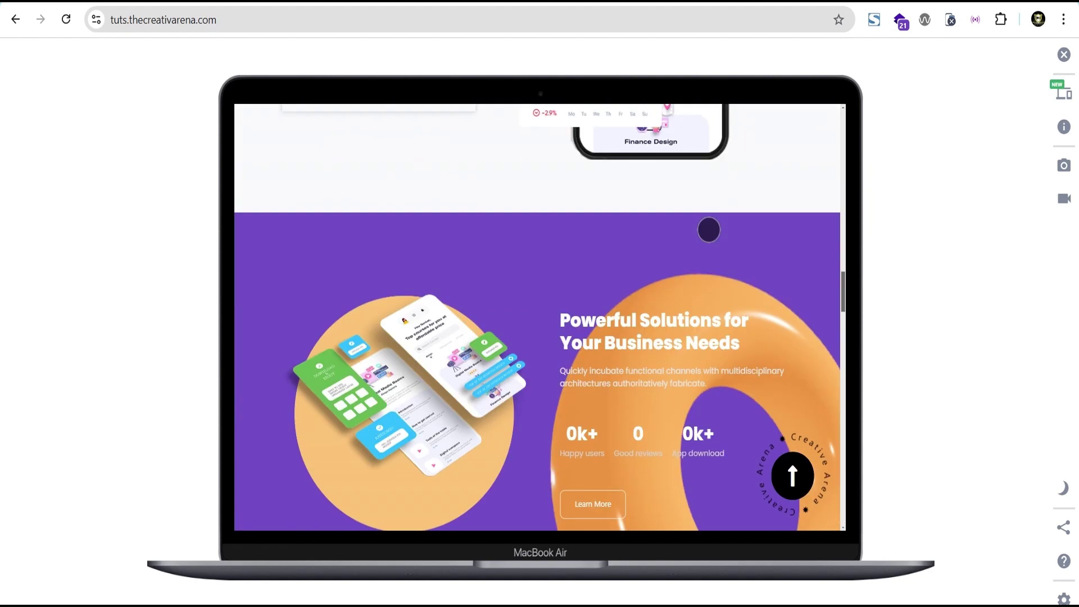
pyautogui.scroll(6, 708, 229)
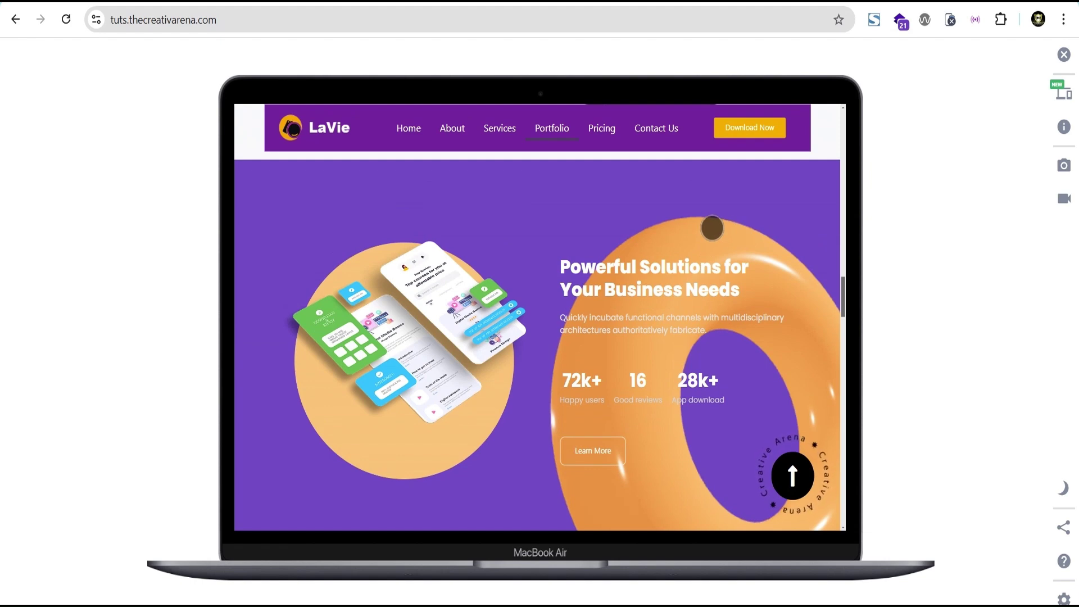
# - Switch the simulated device to iPad Air 4 and examine how the header behaves while scrolling the page
pyautogui.click(1064, 91)
pyautogui.scroll(-5, 900, 270)
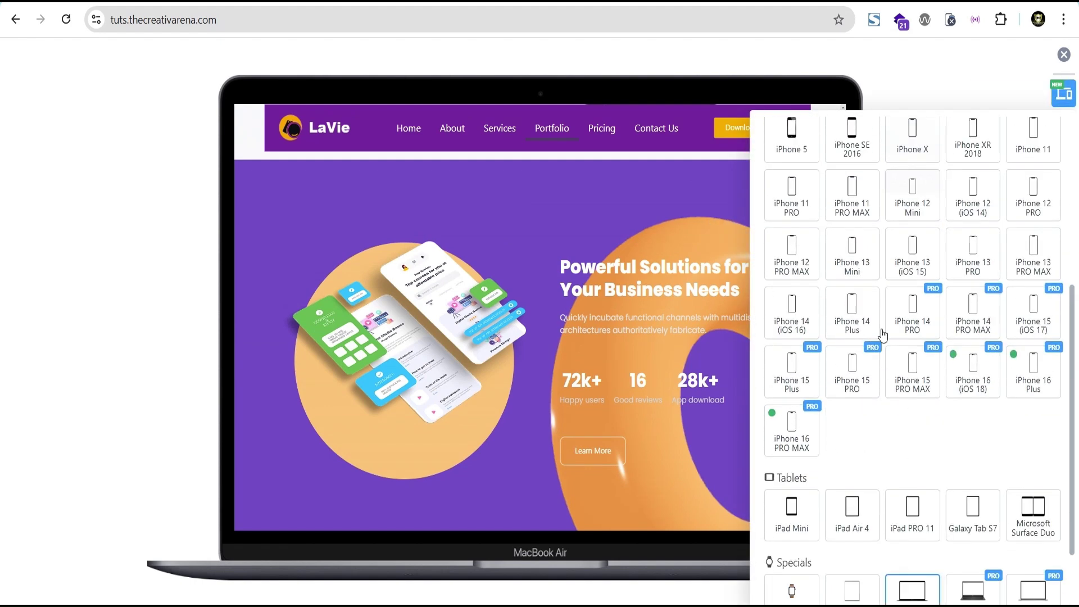
pyautogui.scroll(-2, 883, 335)
pyautogui.click(852, 428)
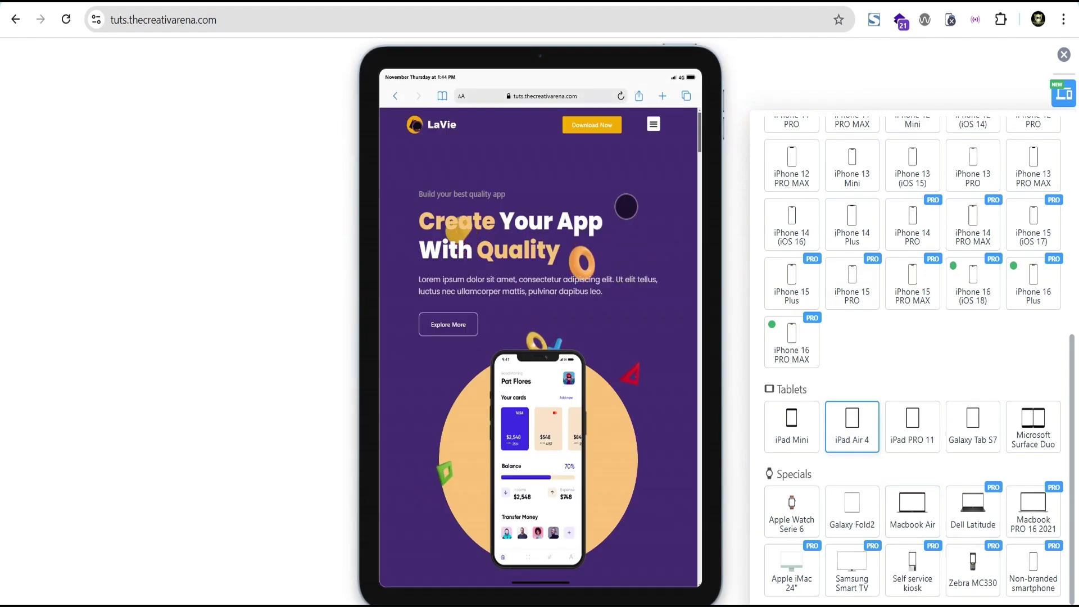
pyautogui.scroll(-10, 626, 207)
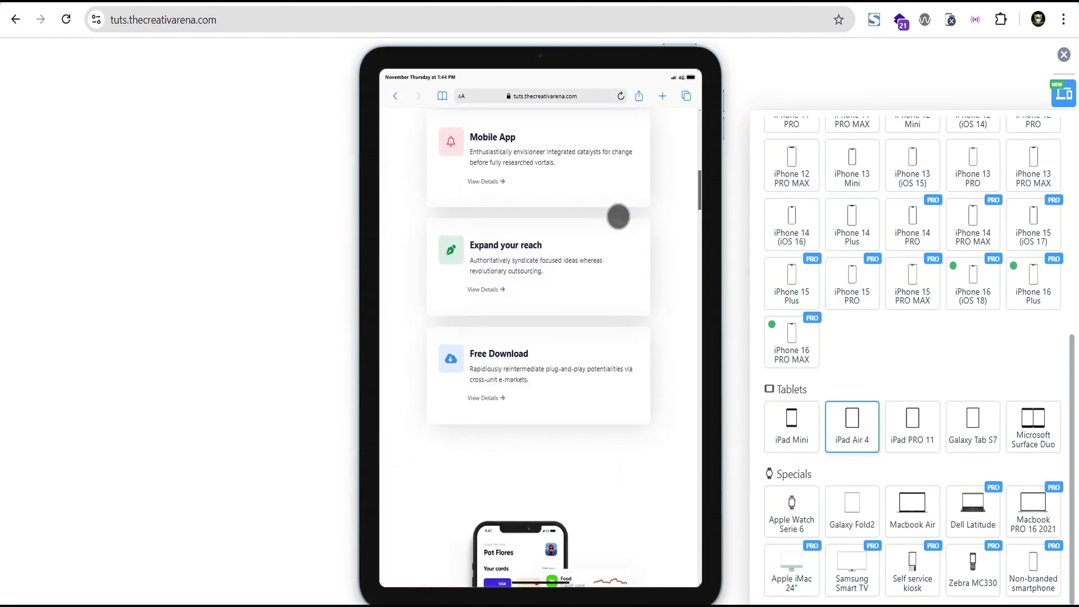
pyautogui.scroll(5, 618, 217)
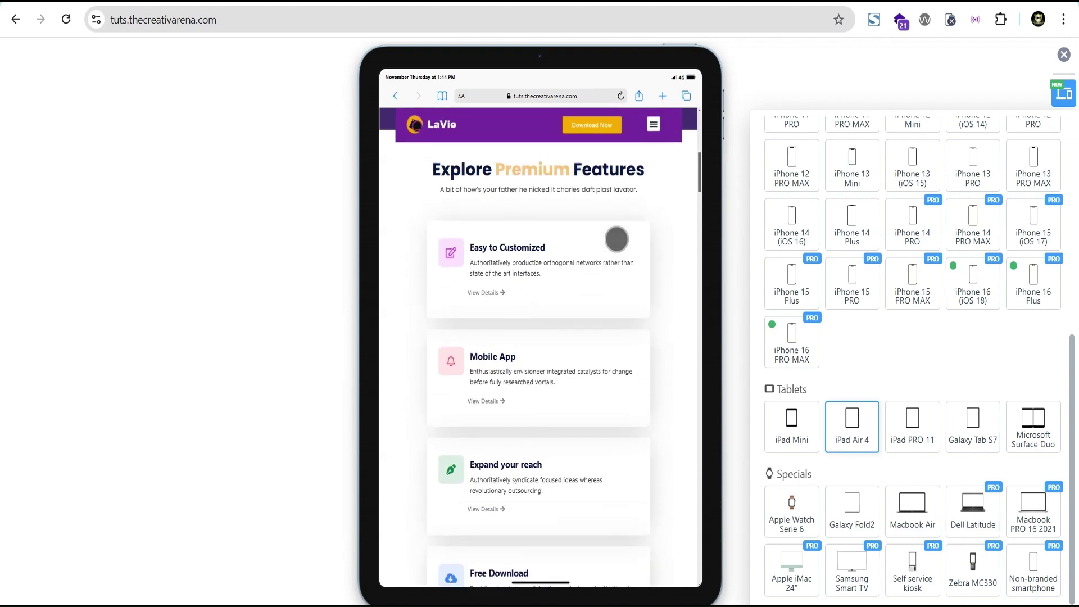
pyautogui.scroll(-15, 617, 239)
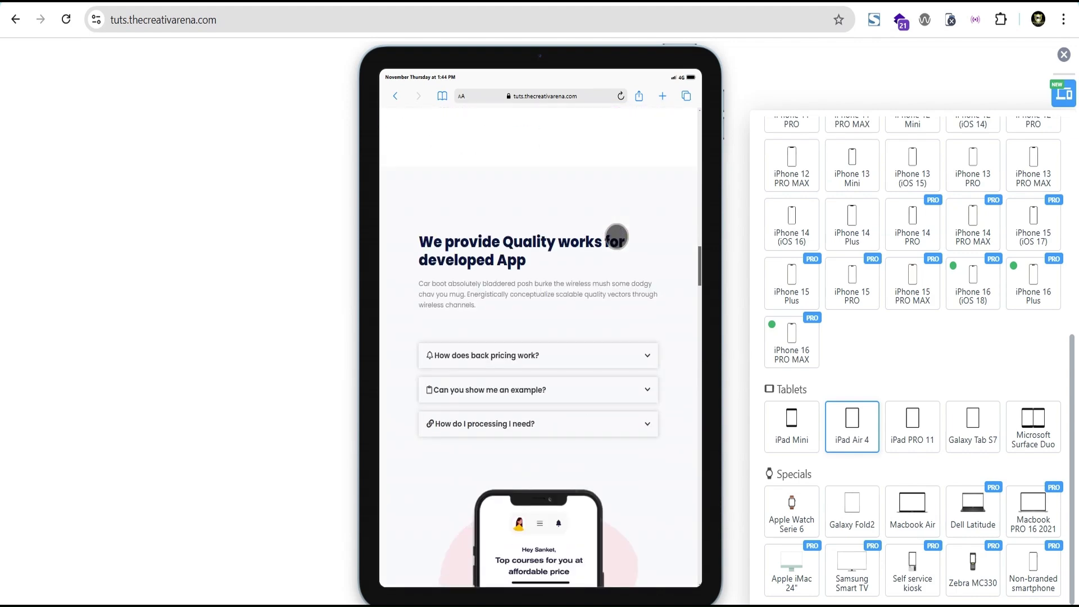
pyautogui.scroll(5, 617, 236)
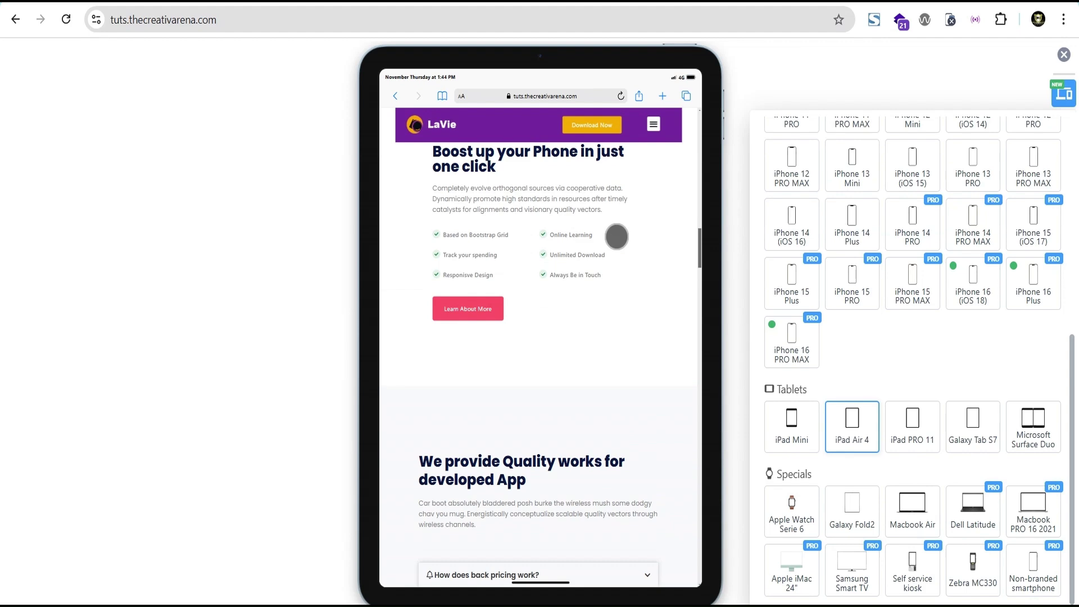
# - Switch the simulated device to iPhone 11 PRO MAX and examine the header while scrolling in both directions
pyautogui.scroll(3, 853, 272)
pyautogui.click(853, 272)
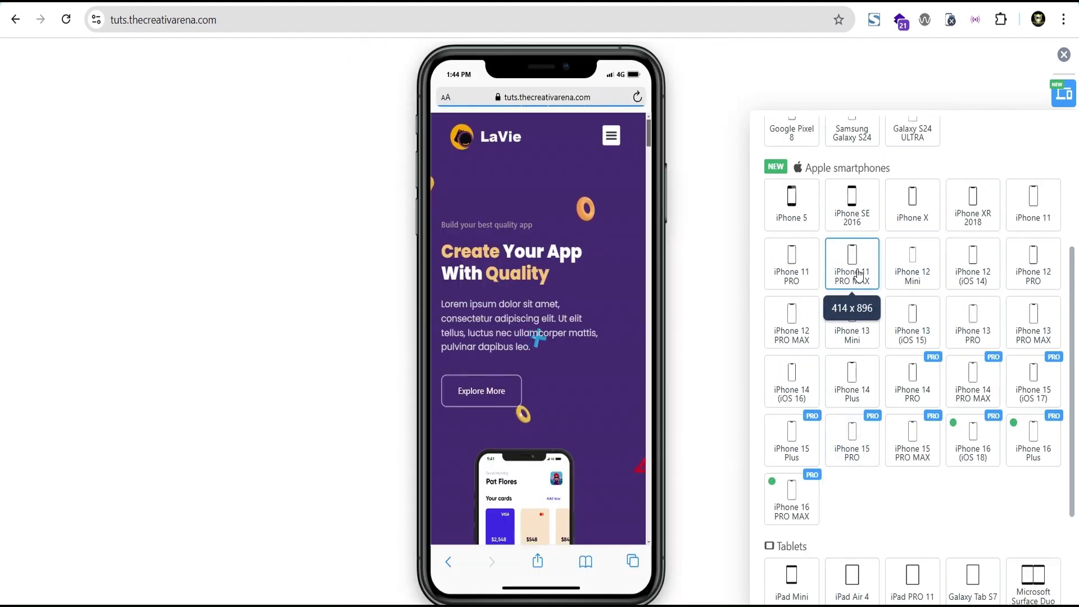
pyautogui.scroll(-8, 560, 235)
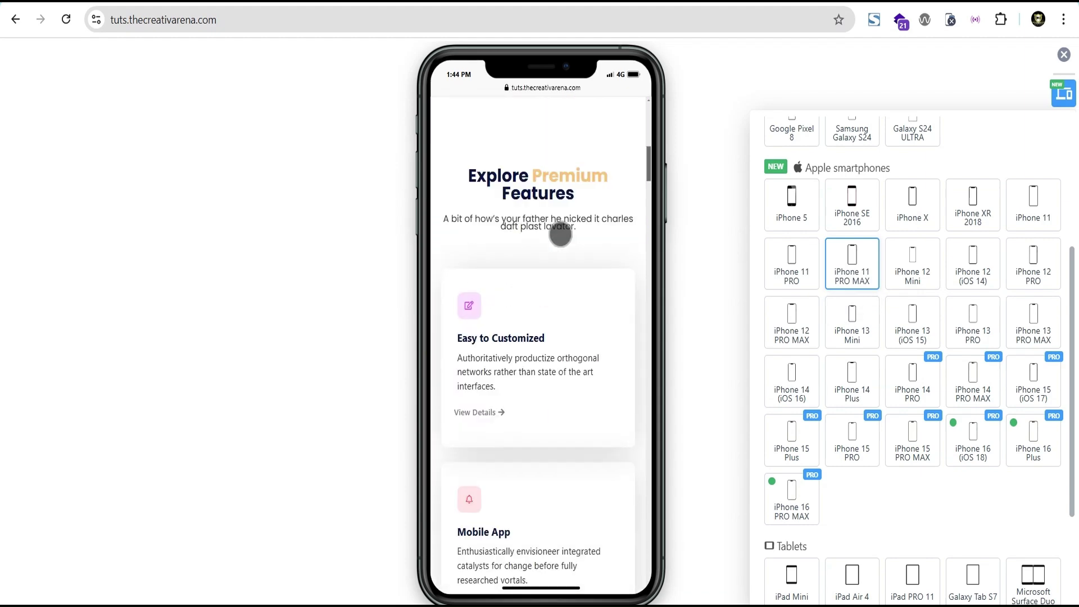
pyautogui.scroll(-10, 561, 235)
pyautogui.scroll(5, 561, 235)
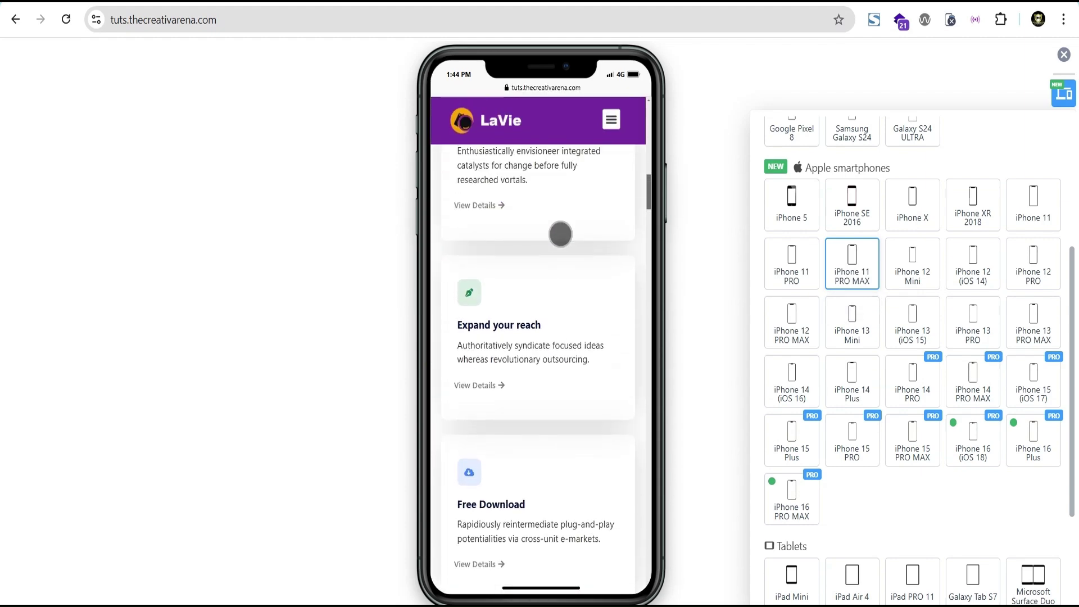
pyautogui.scroll(-10, 560, 235)
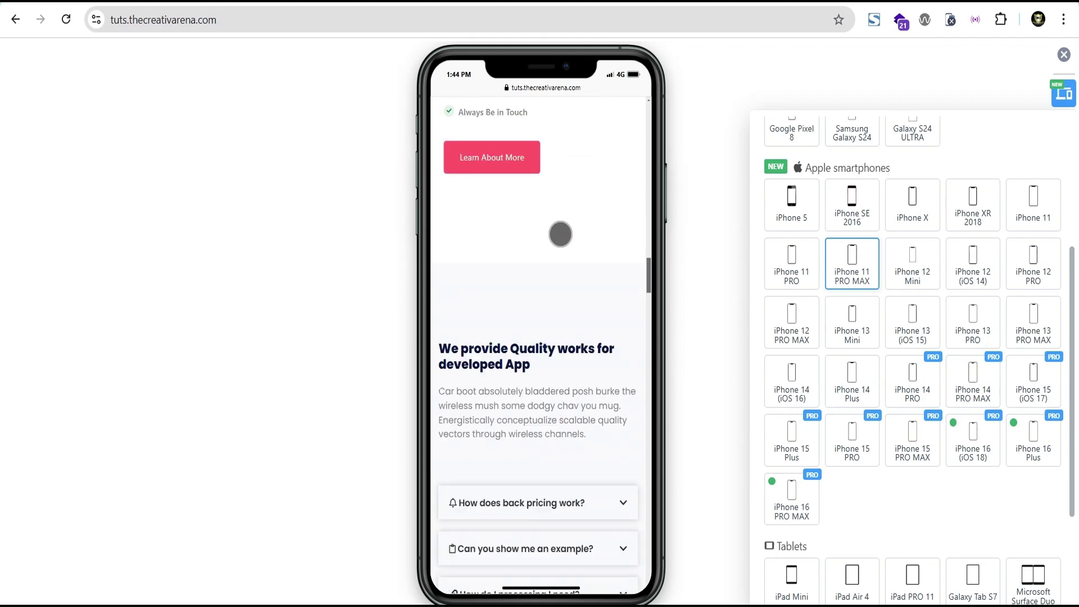
pyautogui.scroll(8, 560, 233)
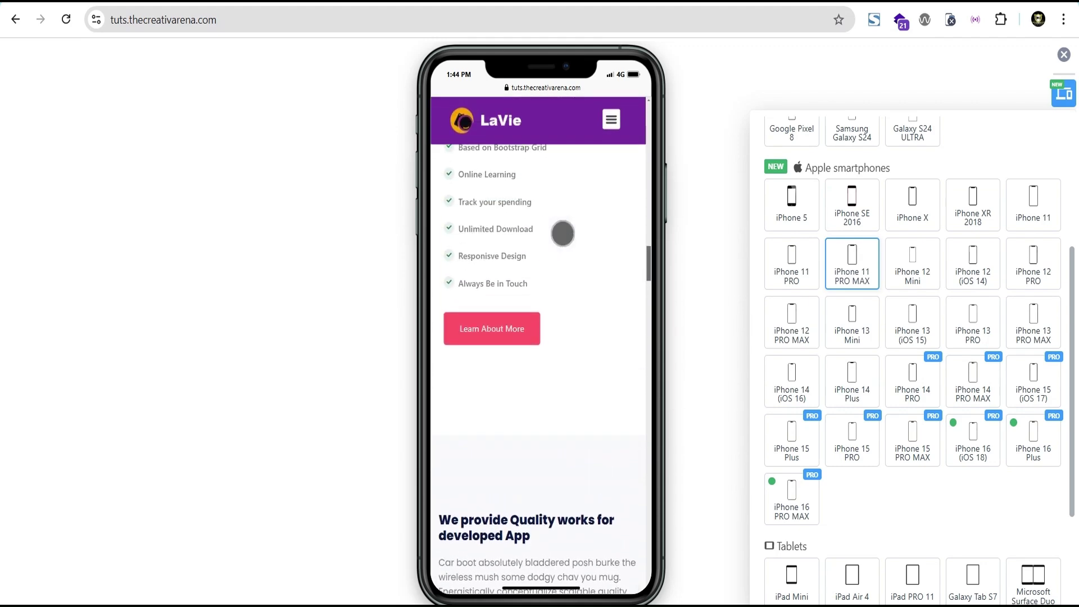
pyautogui.scroll(5, 562, 233)
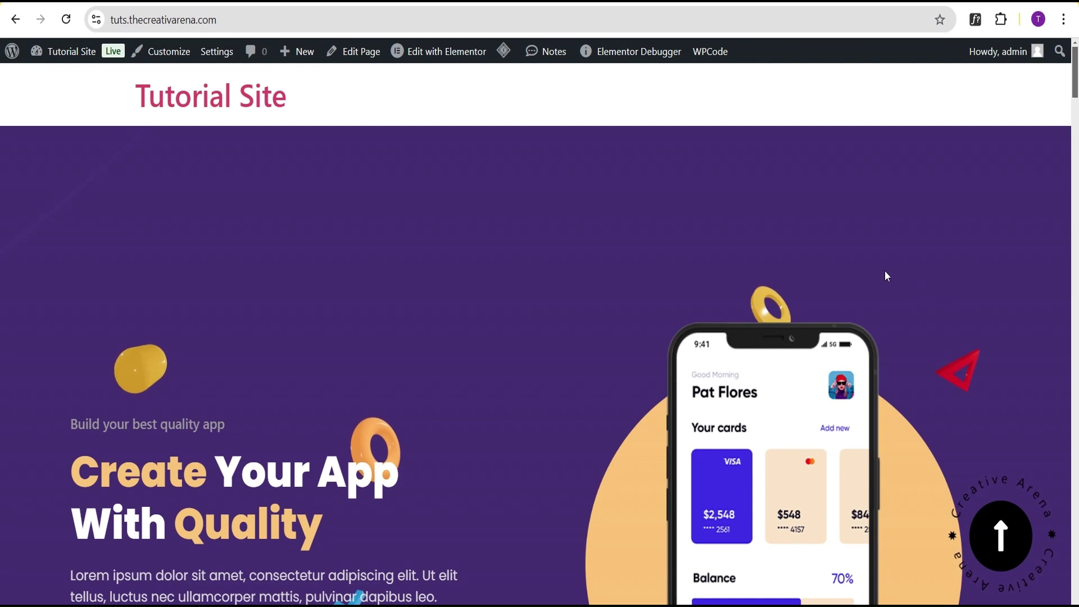
# - Go to the site's WordPress dashboard and open the Theme Builder in a new browser tab
pyautogui.scroll(-3, 877, 265)
pyautogui.scroll(3, 861, 250)
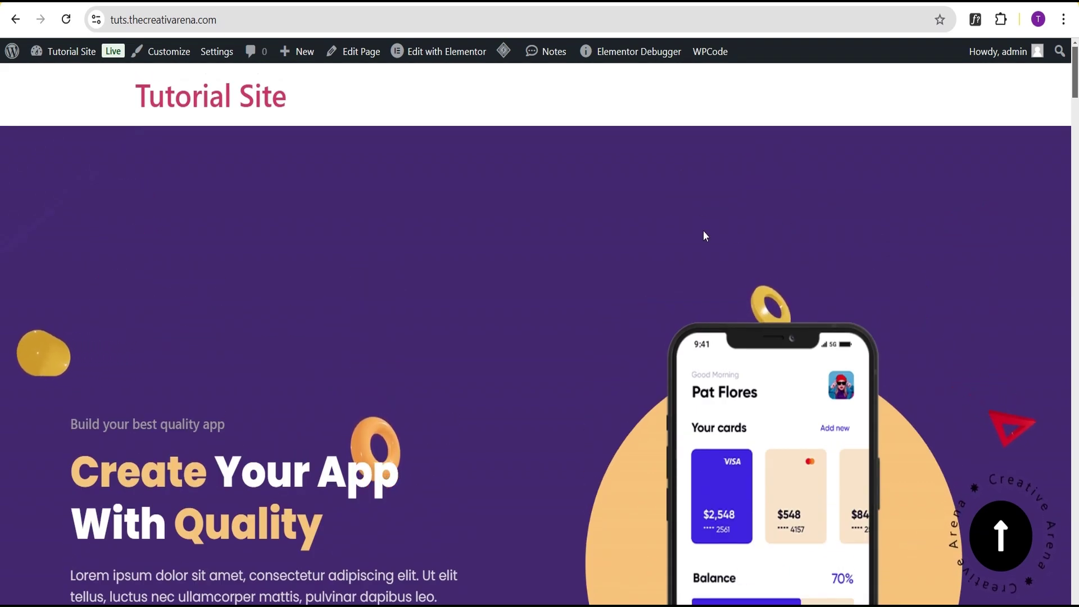
pyautogui.scroll(-2, 602, 236)
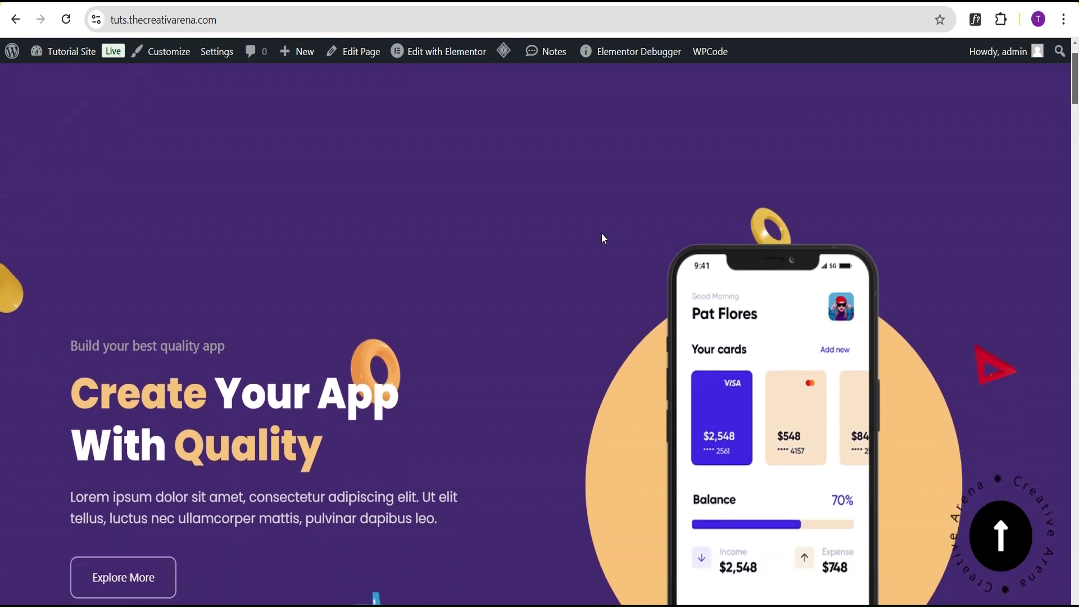
pyautogui.scroll(2, 600, 234)
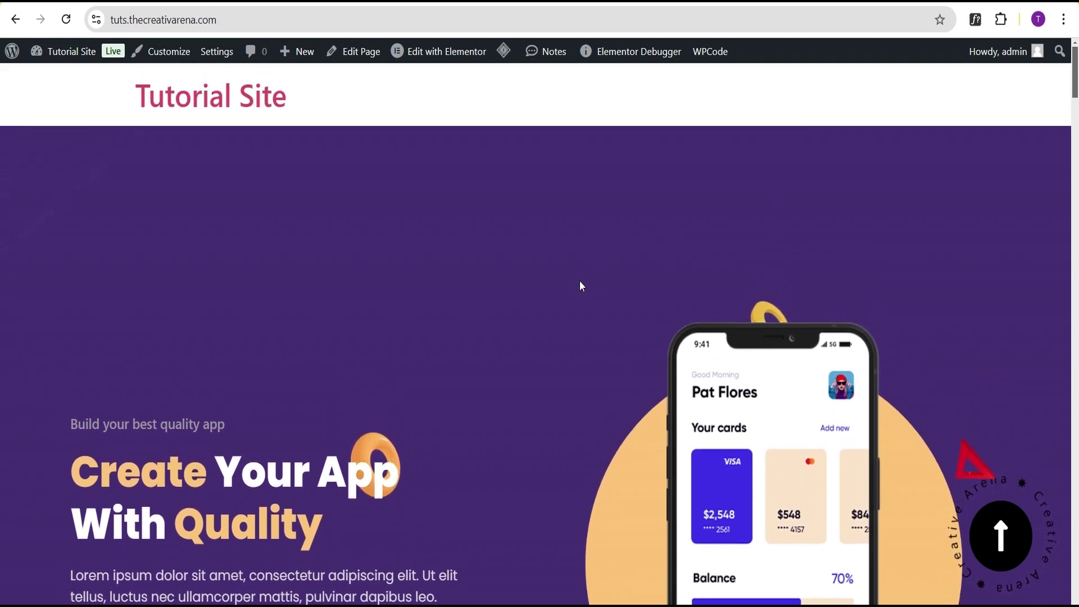
pyautogui.click(72, 52)
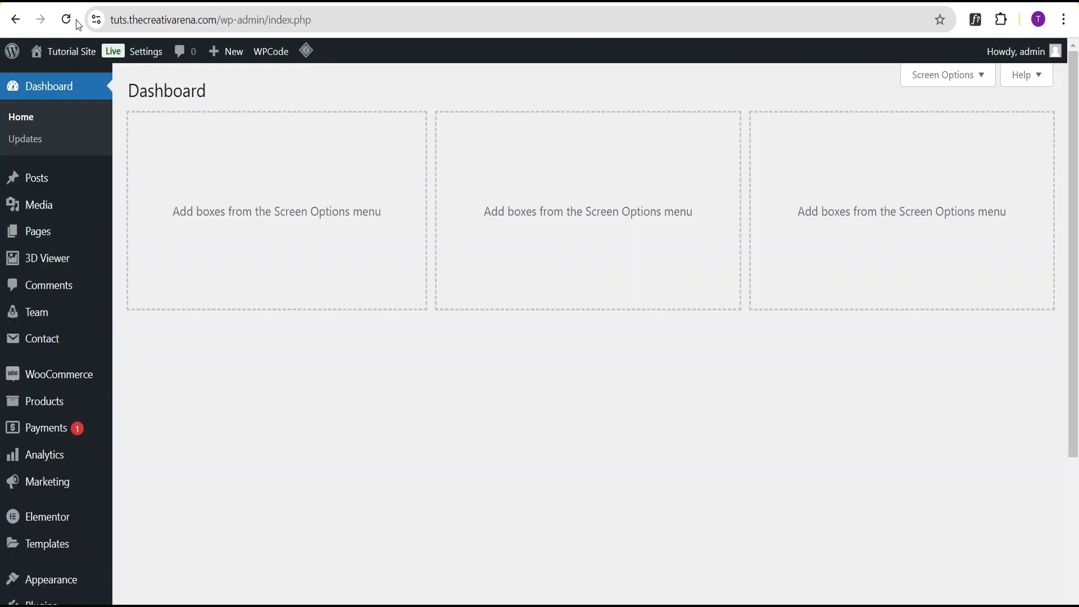
pyautogui.scroll(-3, 59, 236)
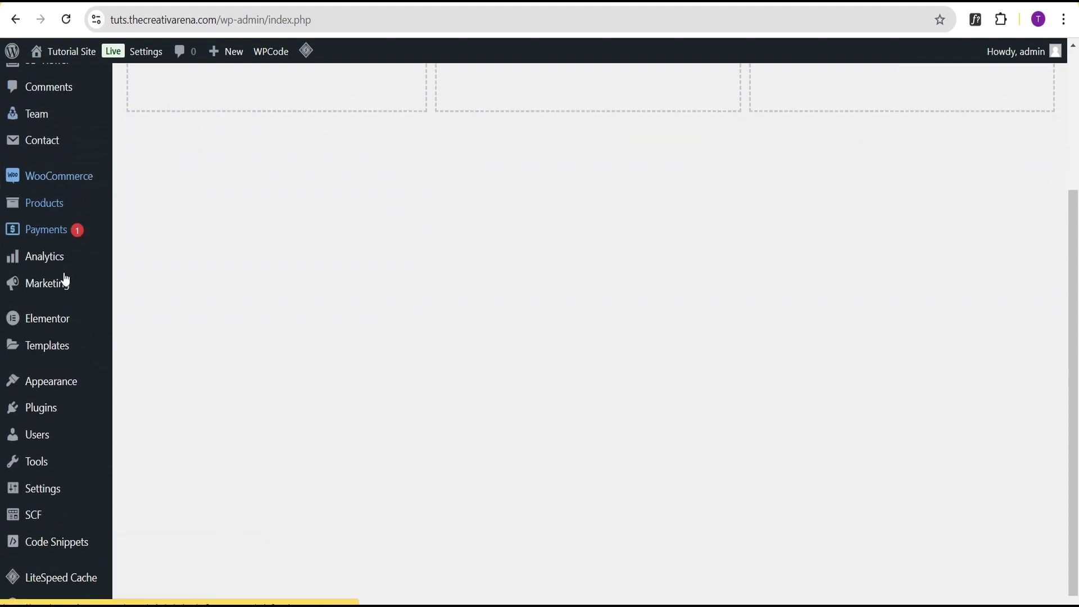
pyautogui.moveTo(31, 340)
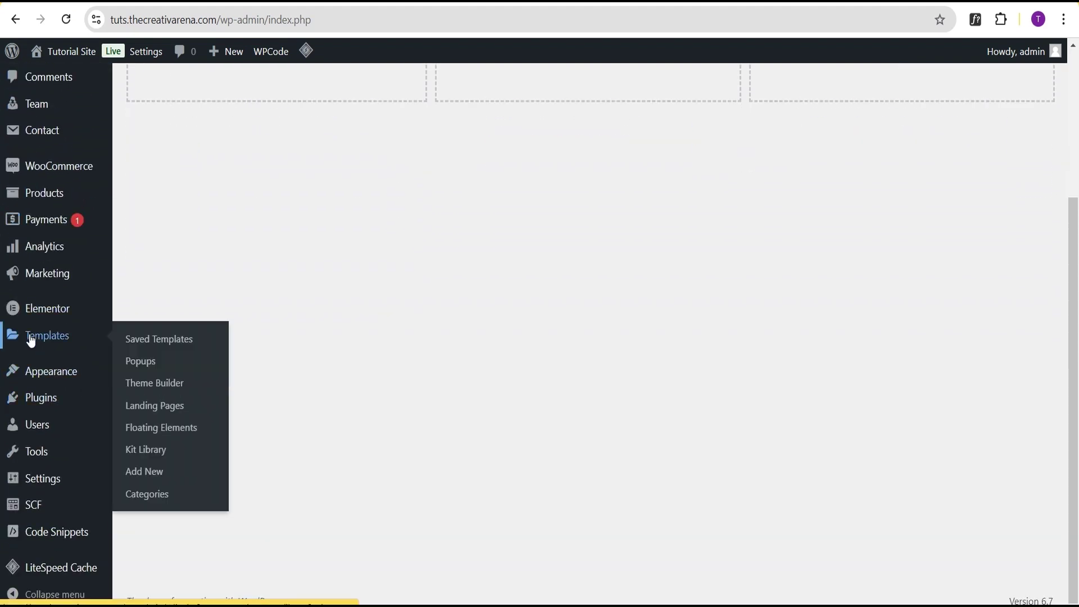
pyautogui.rightClick(155, 392)
pyautogui.click(215, 171)
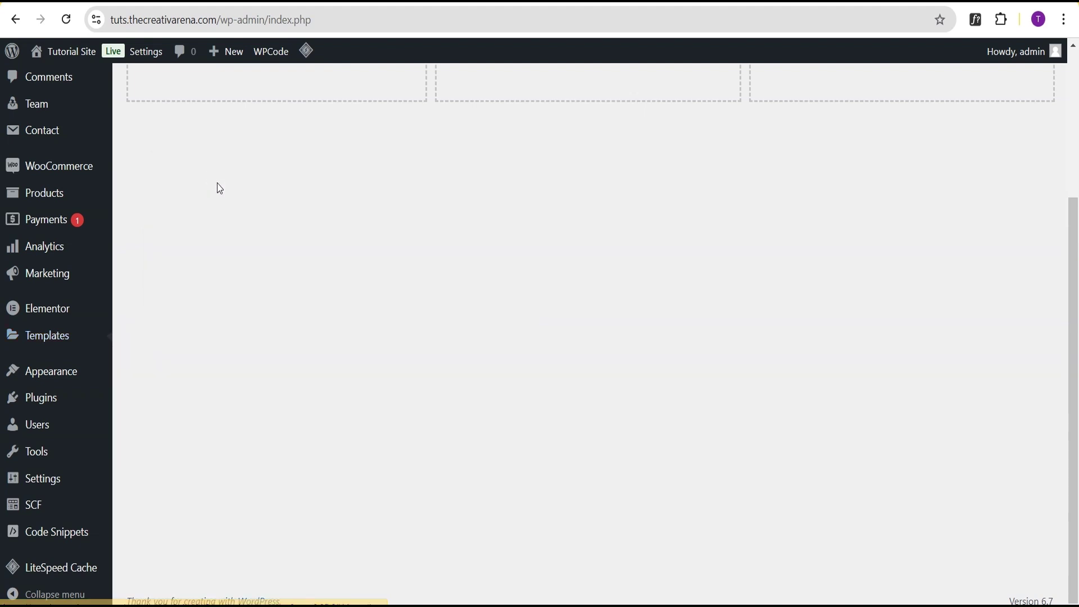
pyautogui.hotkey('ctrl', 'Tab')
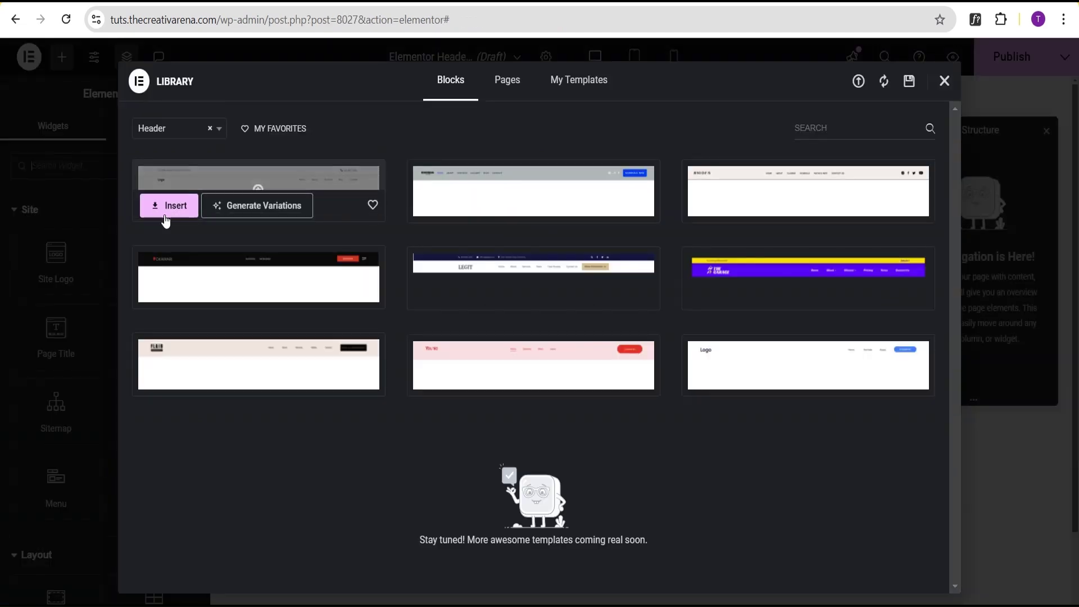
# - Add a single-column Flexbox container to the blank header template and set its content width to Full Width
pyautogui.click(945, 82)
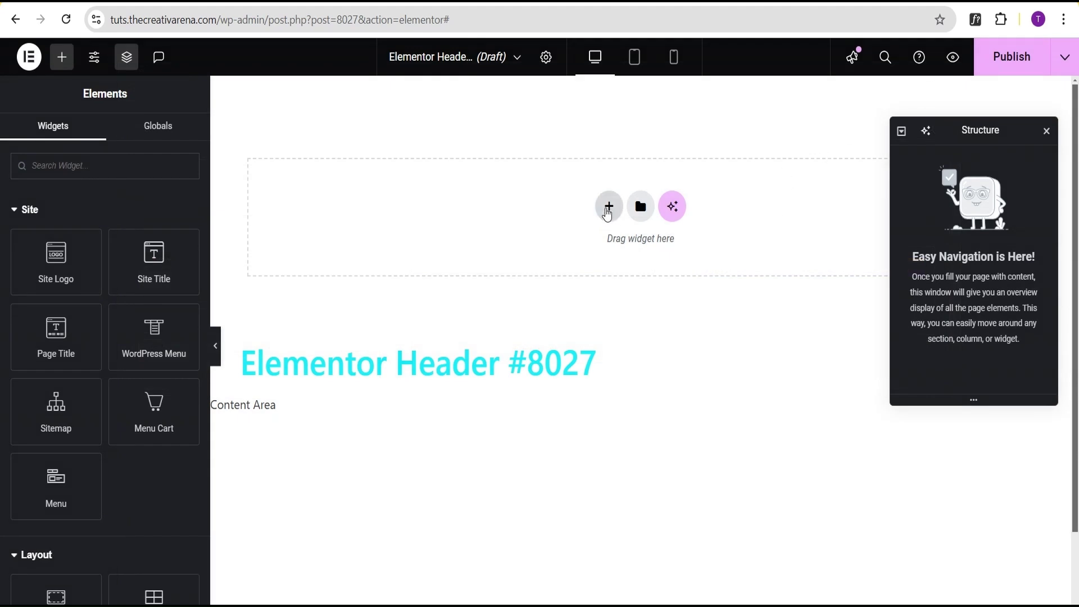
pyautogui.click(609, 209)
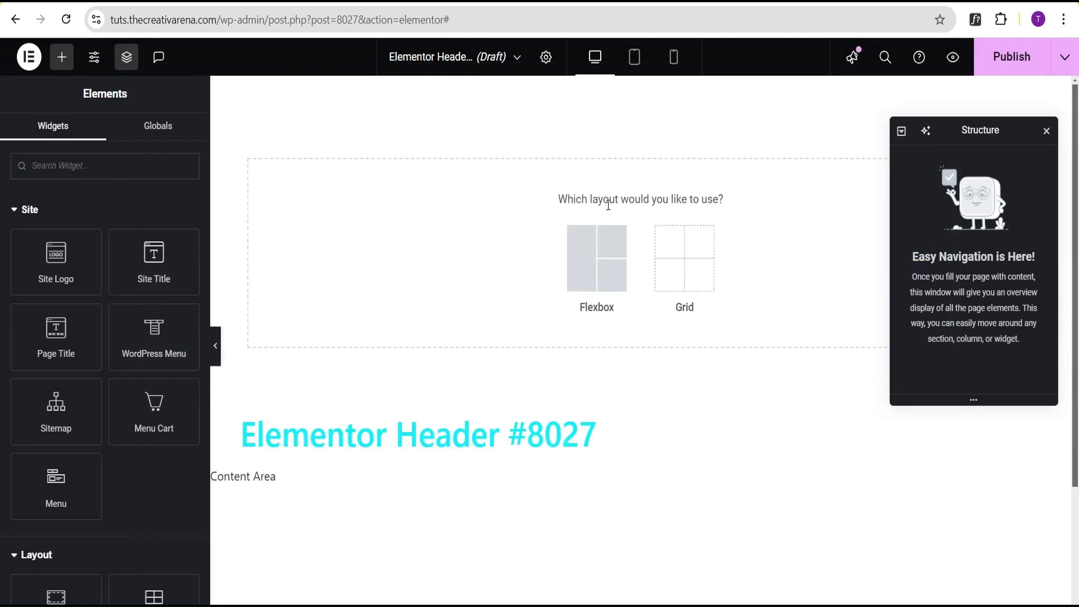
pyautogui.click(594, 262)
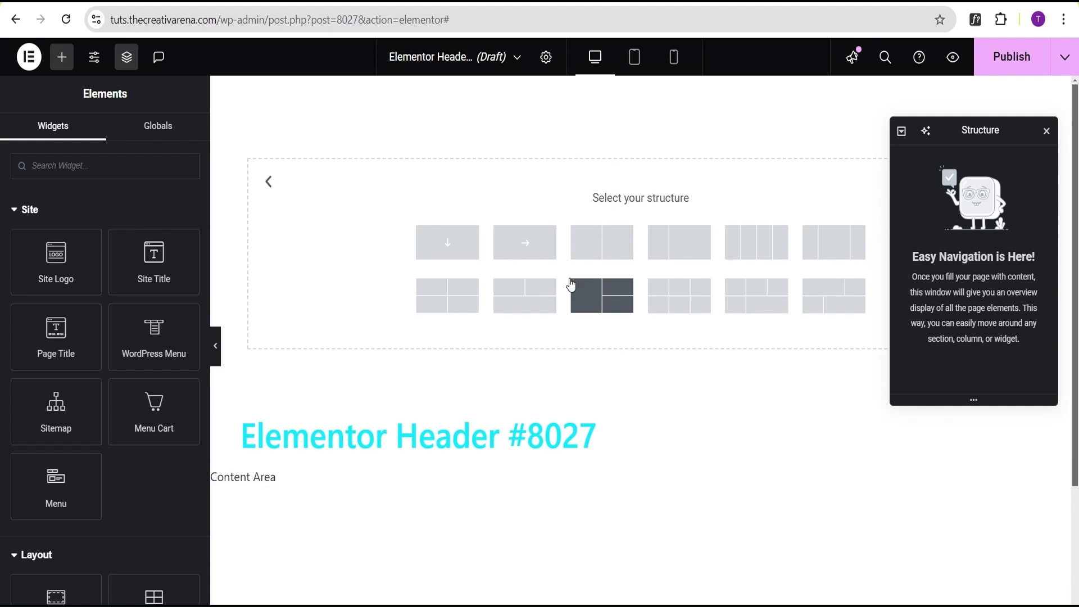
pyautogui.click(453, 254)
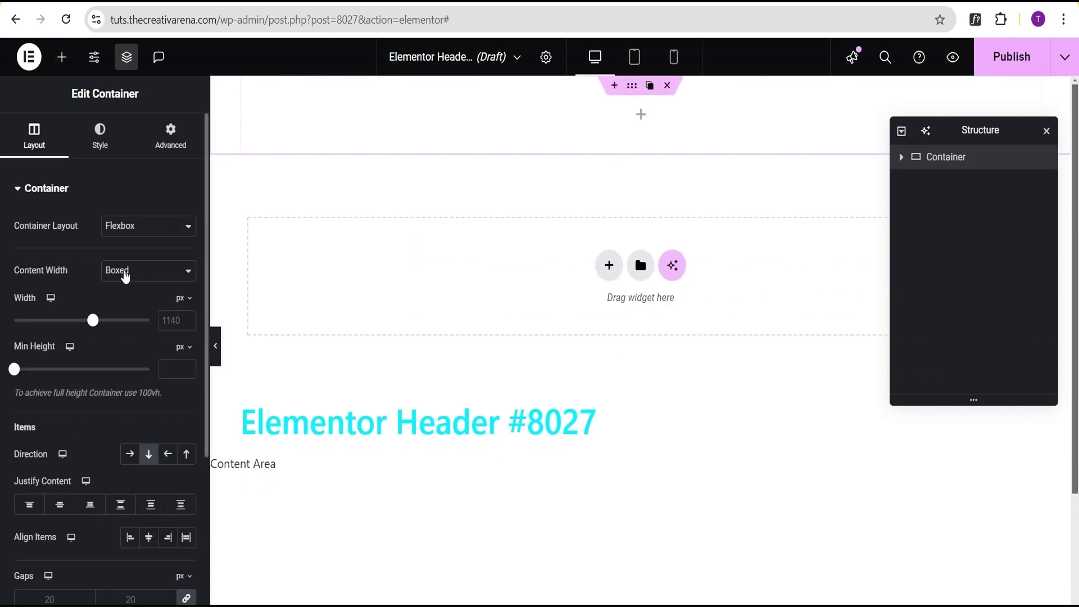
pyautogui.click(124, 276)
pyautogui.click(128, 308)
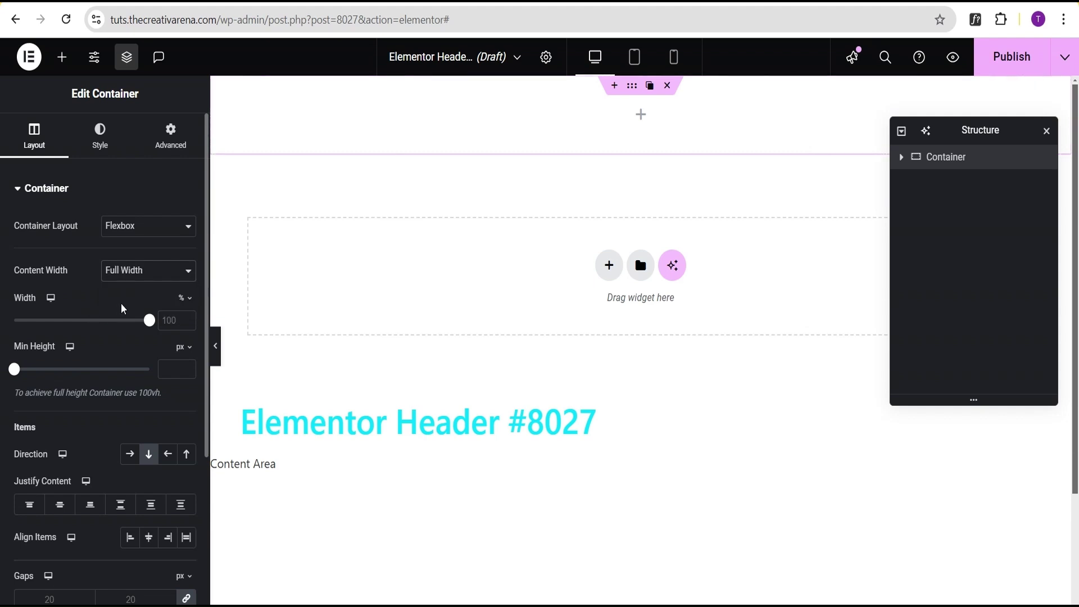
# - Set both Justify Content and Align Items of the full-width container to Center
pyautogui.scroll(-4, 95, 315)
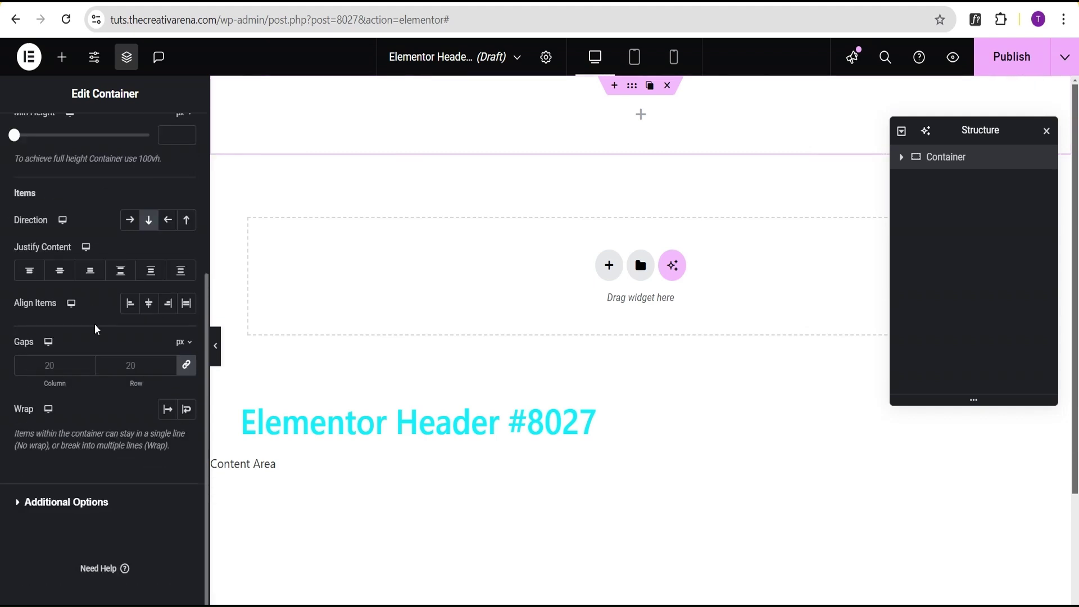
pyautogui.click(60, 272)
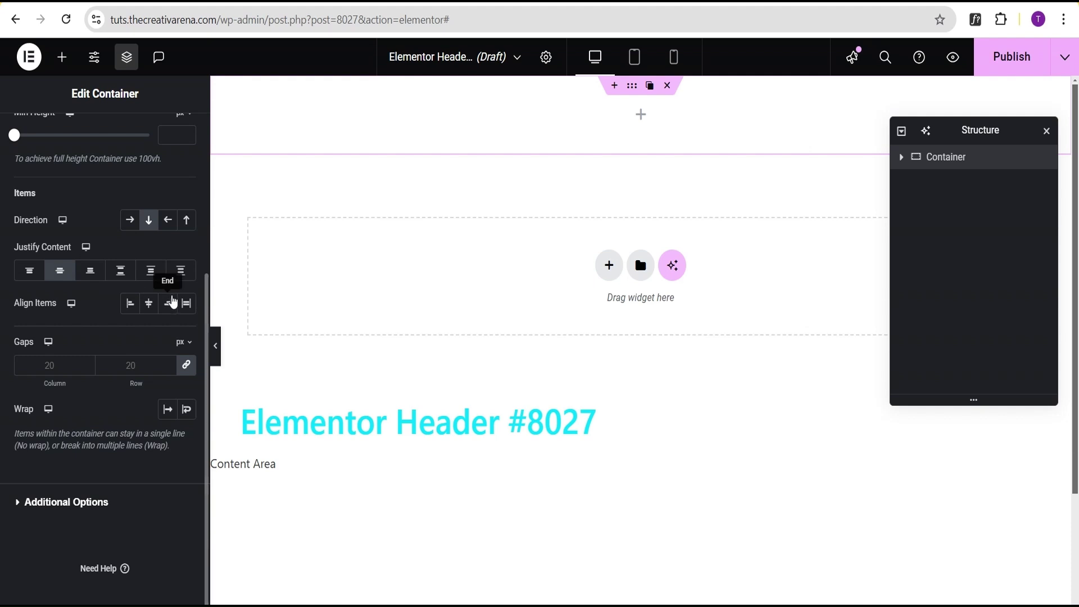
pyautogui.click(150, 306)
pyautogui.scroll(4, 141, 298)
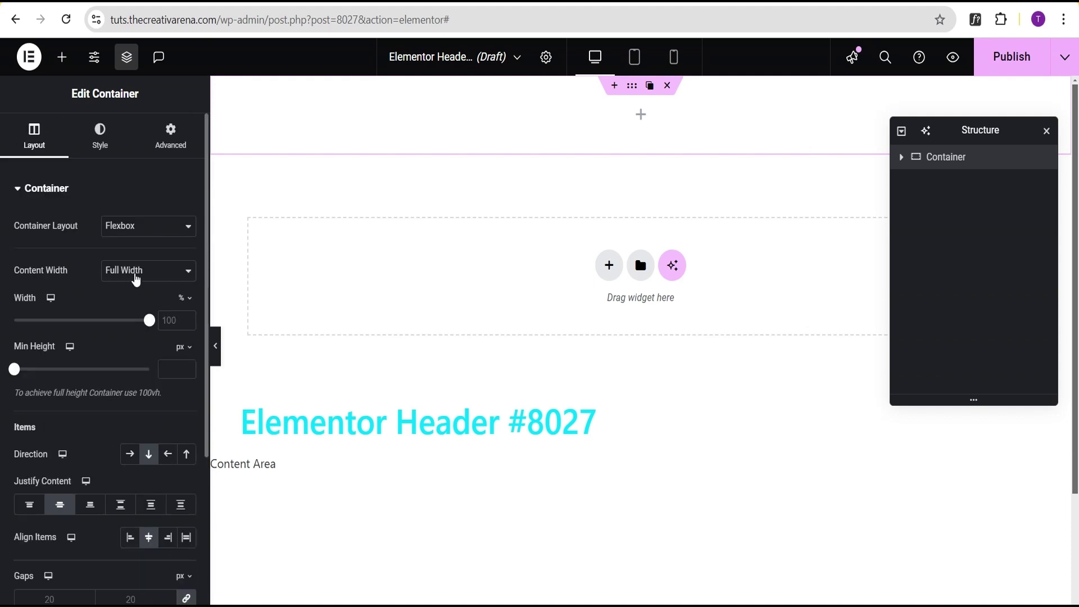
# - Give the outer container a classic background with the fully transparent color #02010100
pyautogui.click(108, 153)
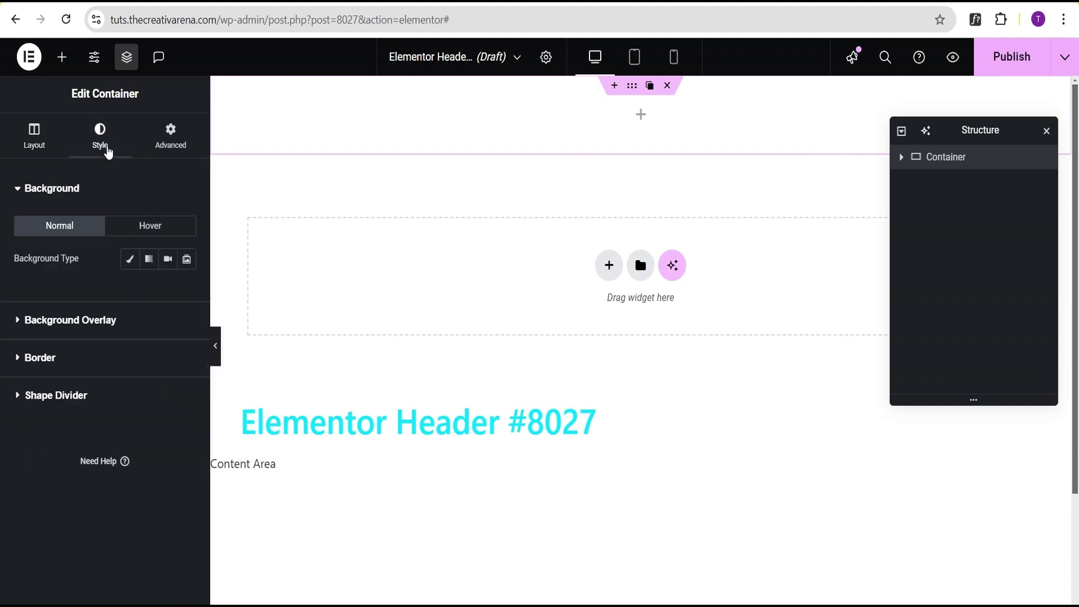
pyautogui.click(129, 262)
pyautogui.click(189, 294)
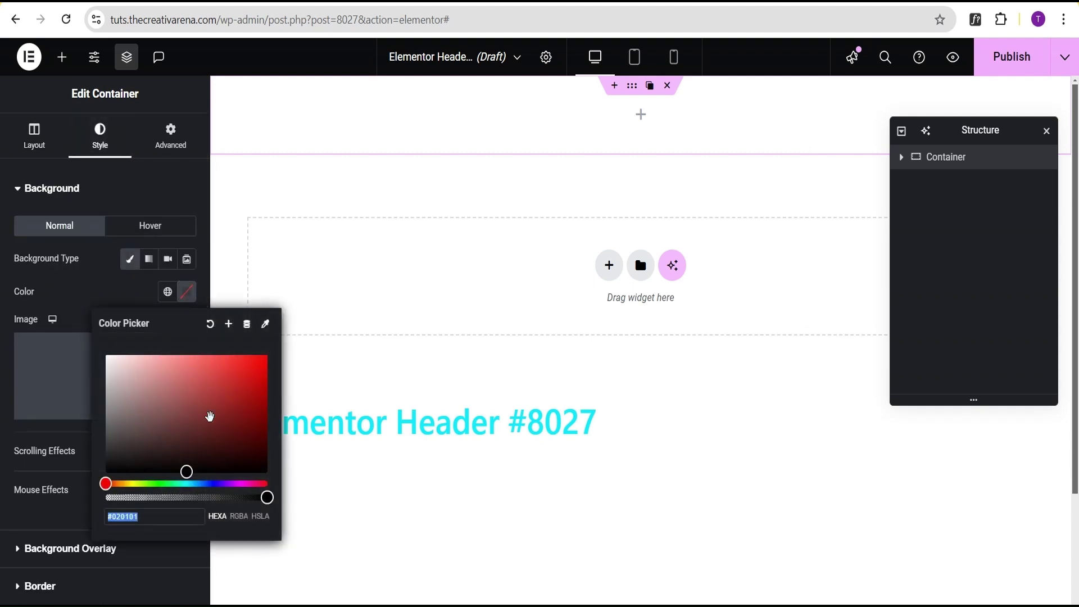
pyautogui.moveTo(269, 501); pyautogui.dragTo(106, 497)
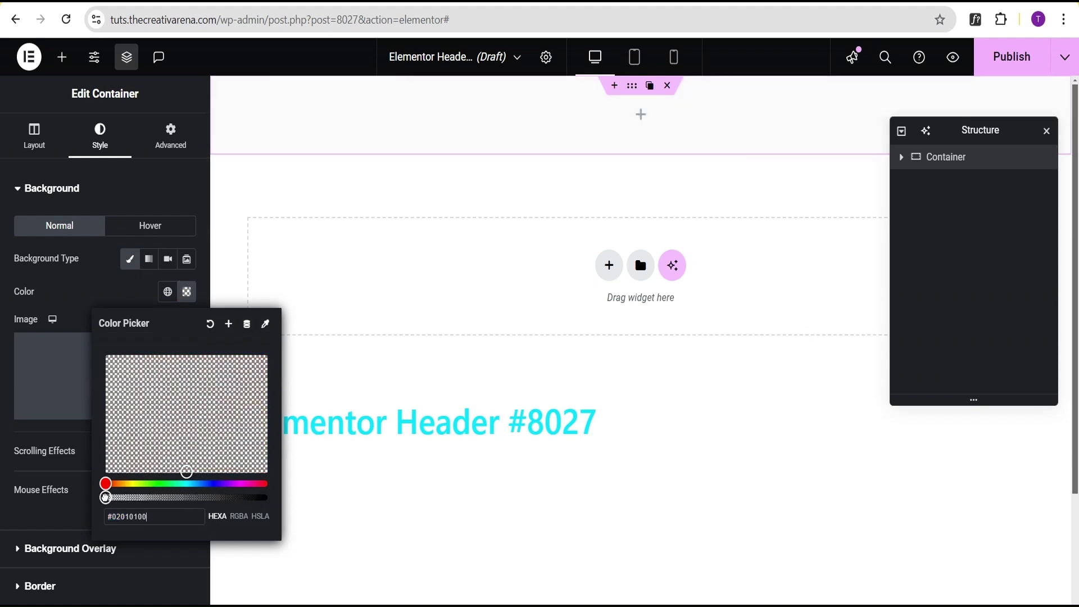
pyautogui.click(88, 280)
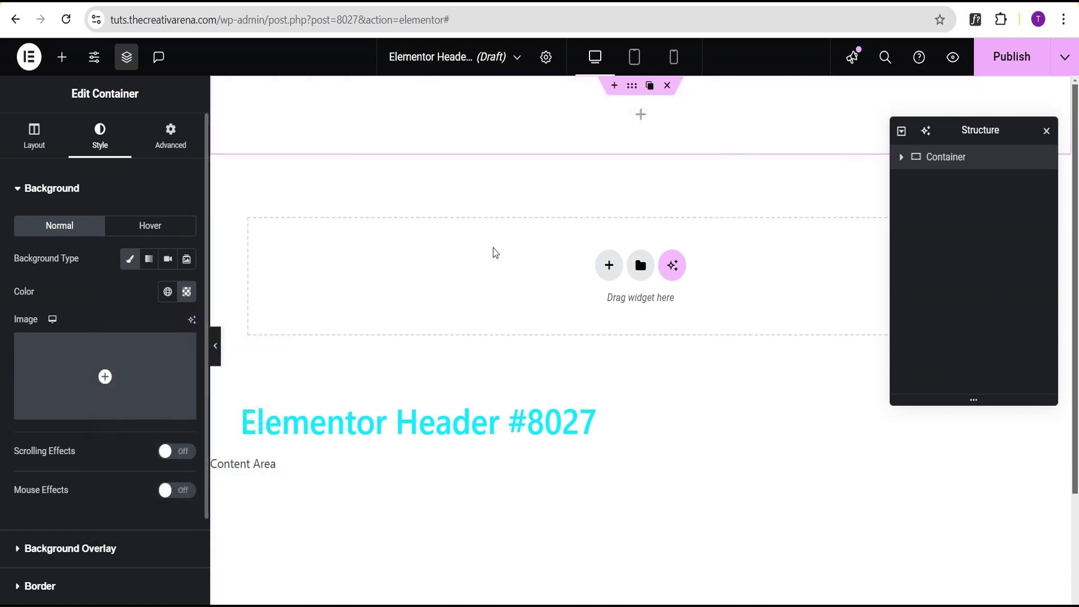
# - Add a nested container inside the outer one and rename the outer container "p header" and the nested one "header"
pyautogui.click(641, 117)
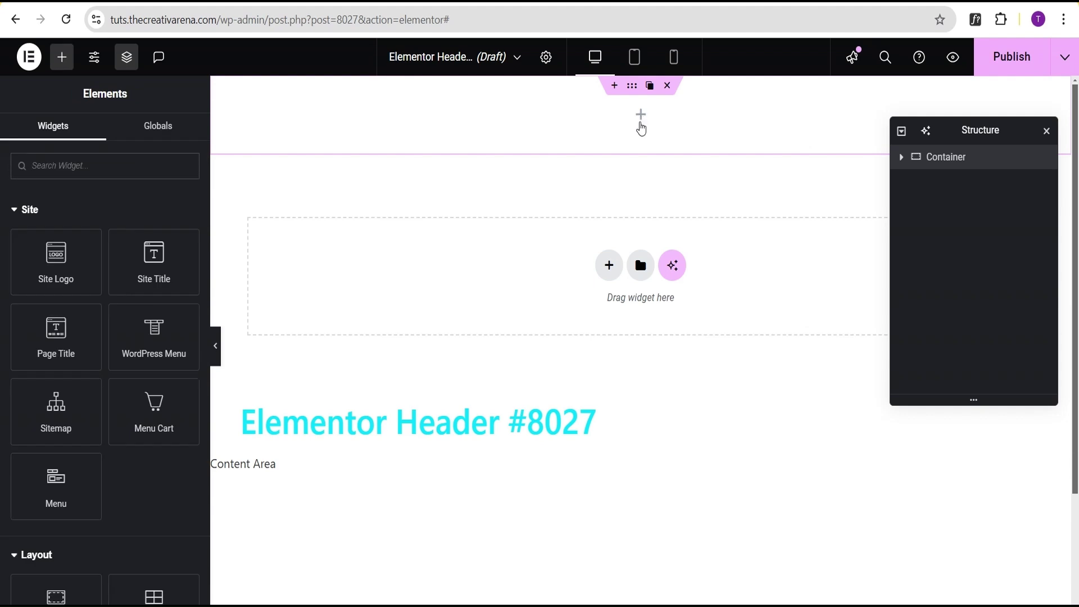
pyautogui.scroll(-3, 98, 427)
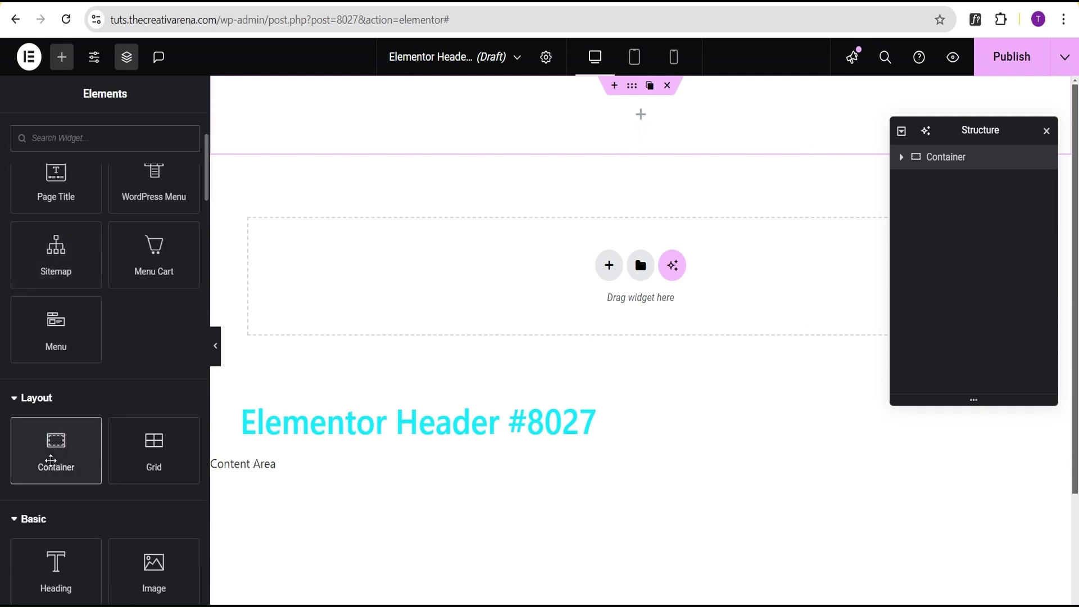
pyautogui.click(50, 459)
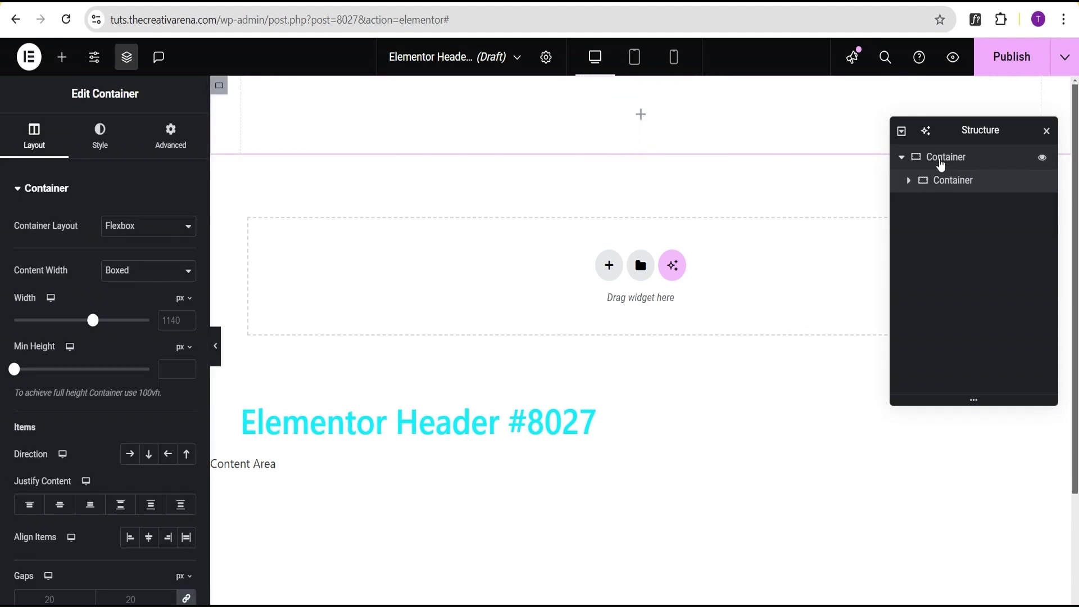
pyautogui.click(941, 158)
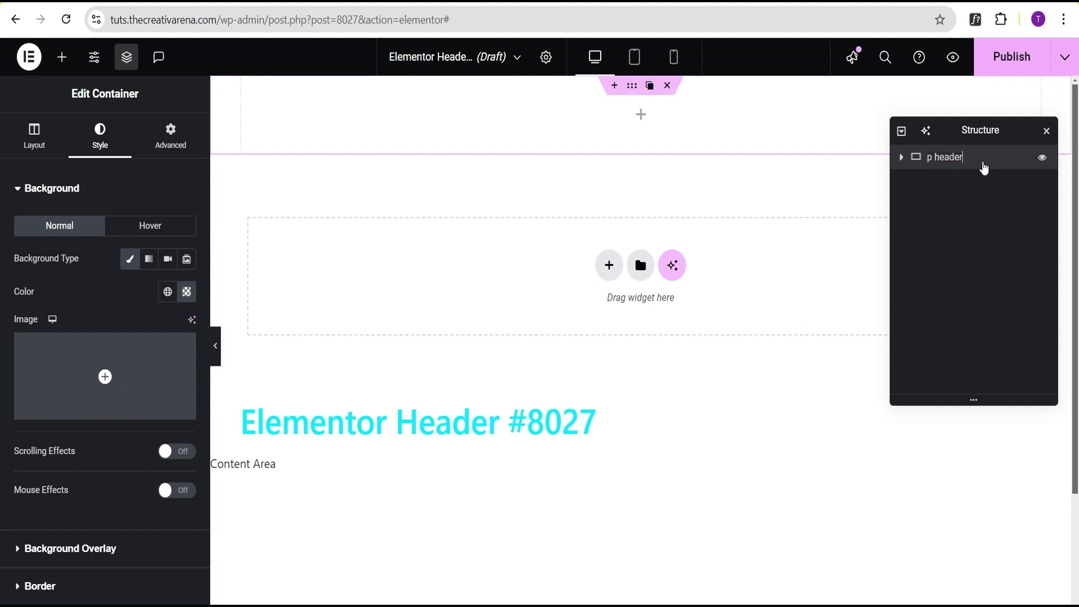
pyautogui.click(901, 157)
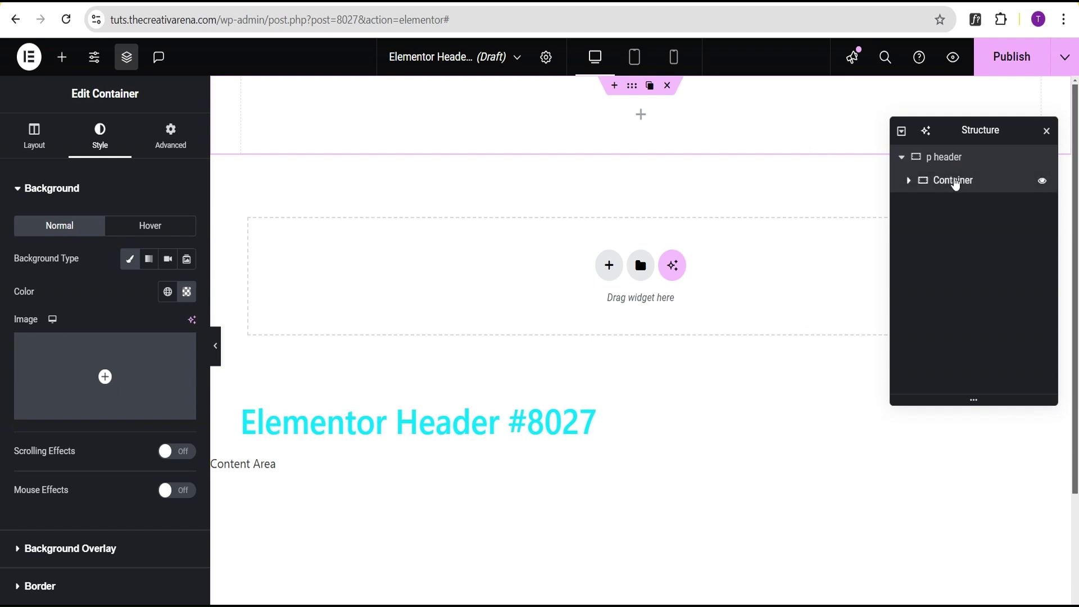
pyautogui.click(955, 180)
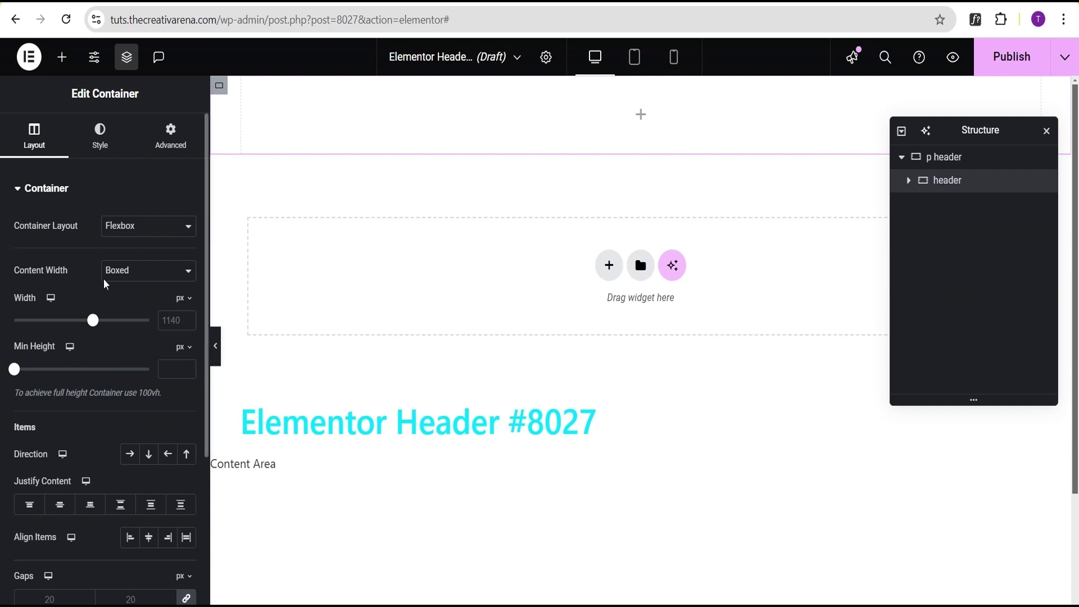
# - Set the "header" container's content width to Full Width and its width to 90%
pyautogui.click(136, 280)
pyautogui.click(133, 309)
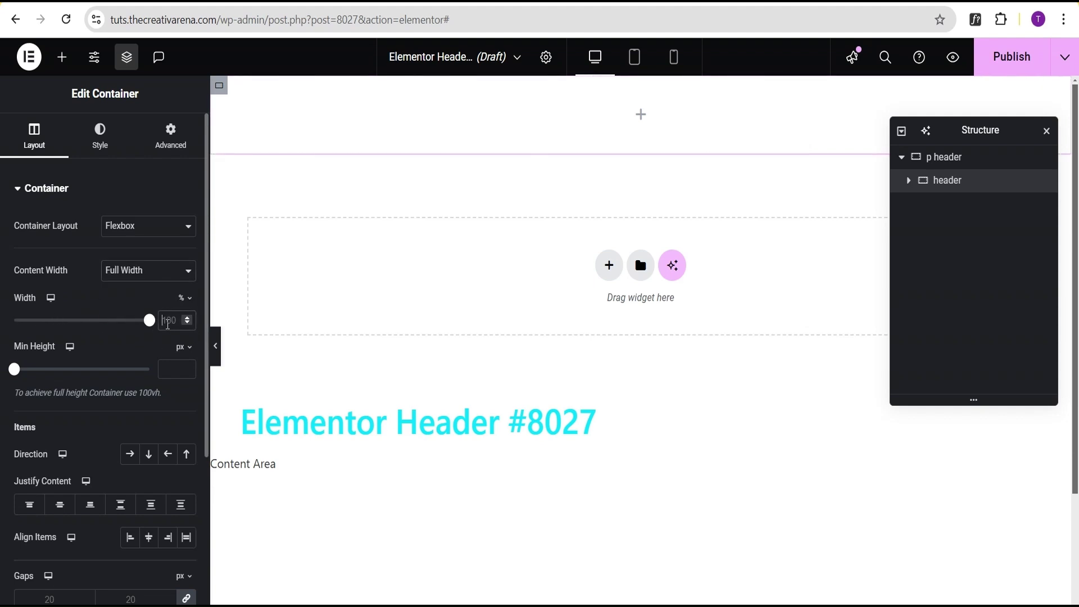
pyautogui.scroll(-5, 168, 325)
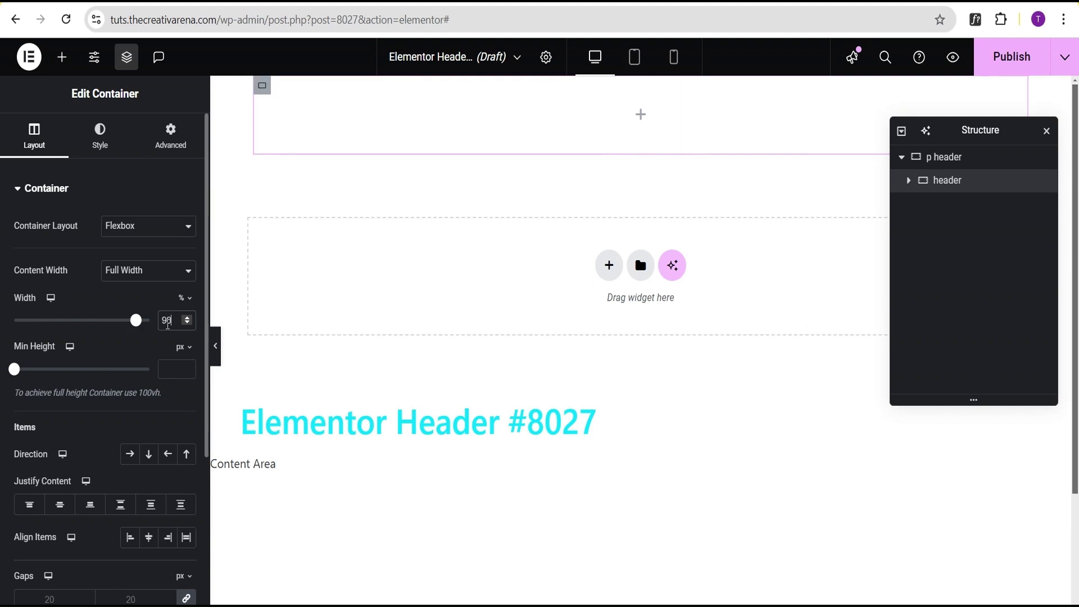
# - Lay out the "header" container's items in a horizontal row, with Justify Content and Align Items set to Center
pyautogui.scroll(-4, 99, 388)
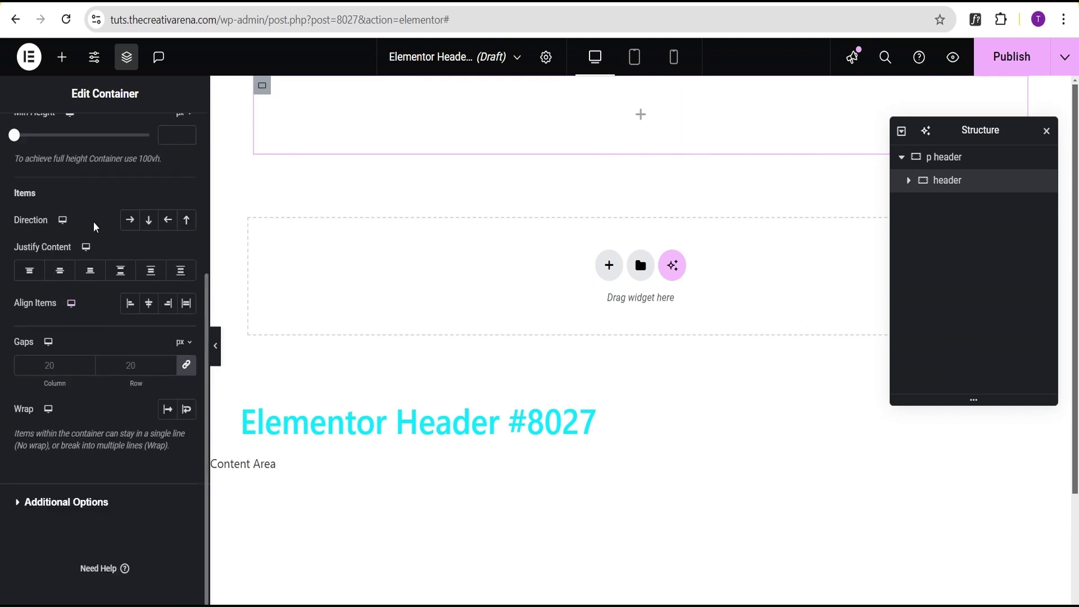
pyautogui.click(130, 224)
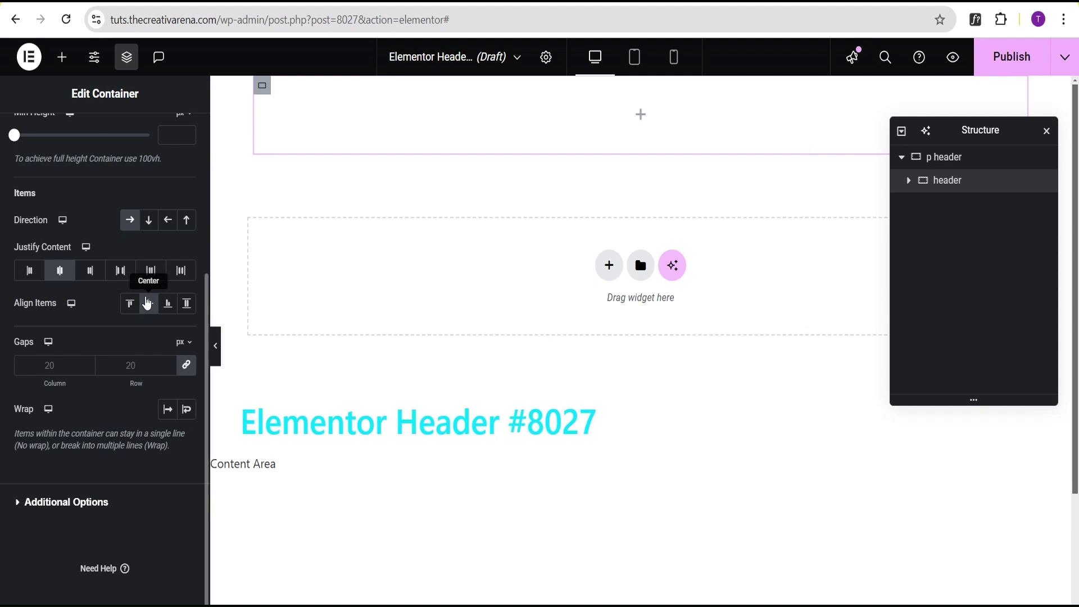
pyautogui.scroll(4, 141, 292)
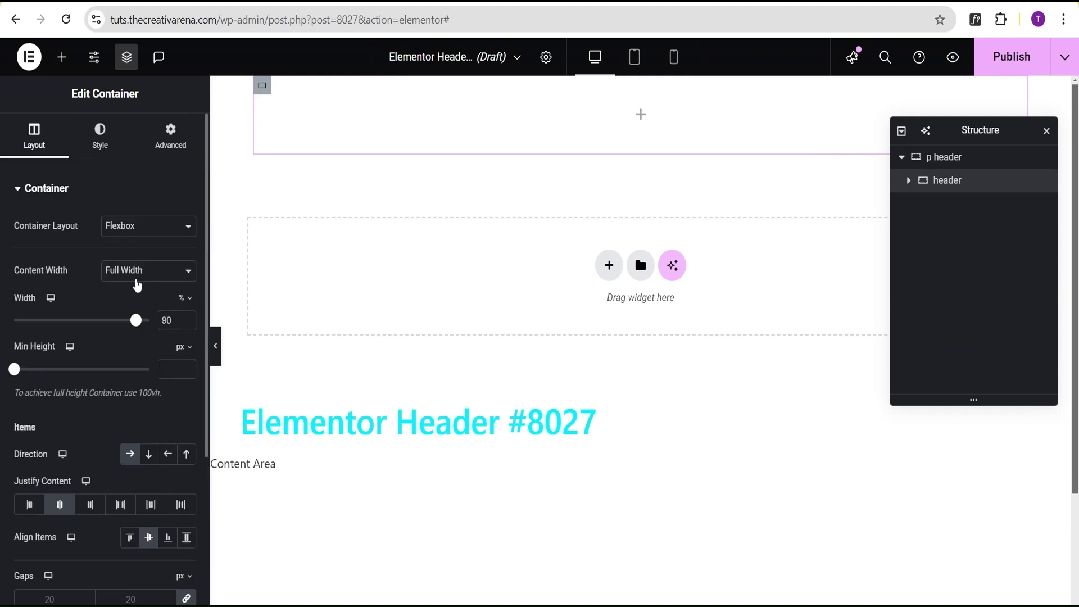
# - Give the "header" container a classic background with the semi-transparent dark color #020101CF
pyautogui.click(101, 148)
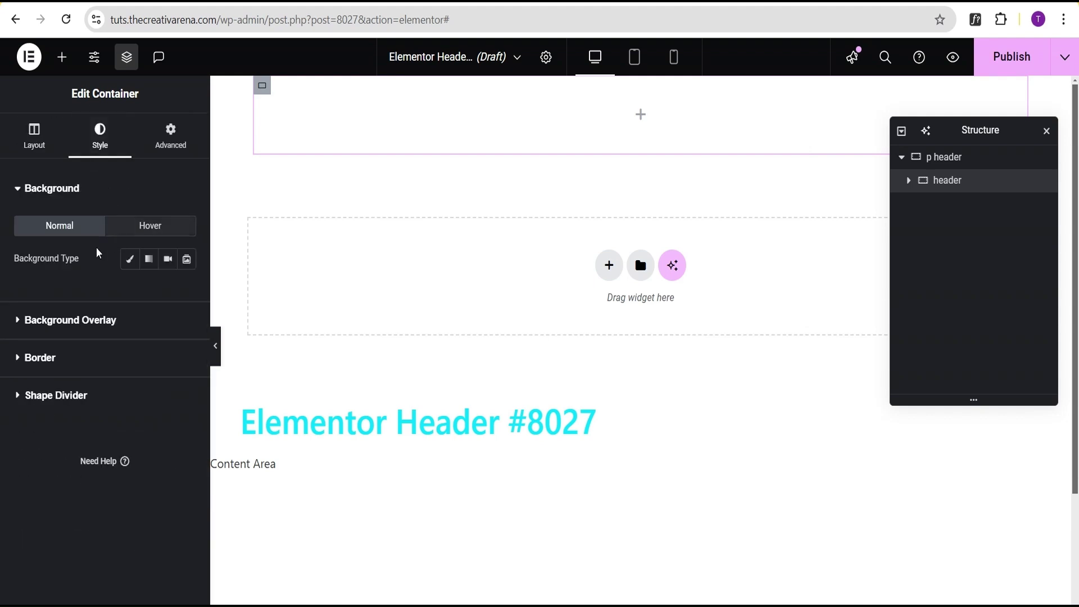
pyautogui.click(130, 260)
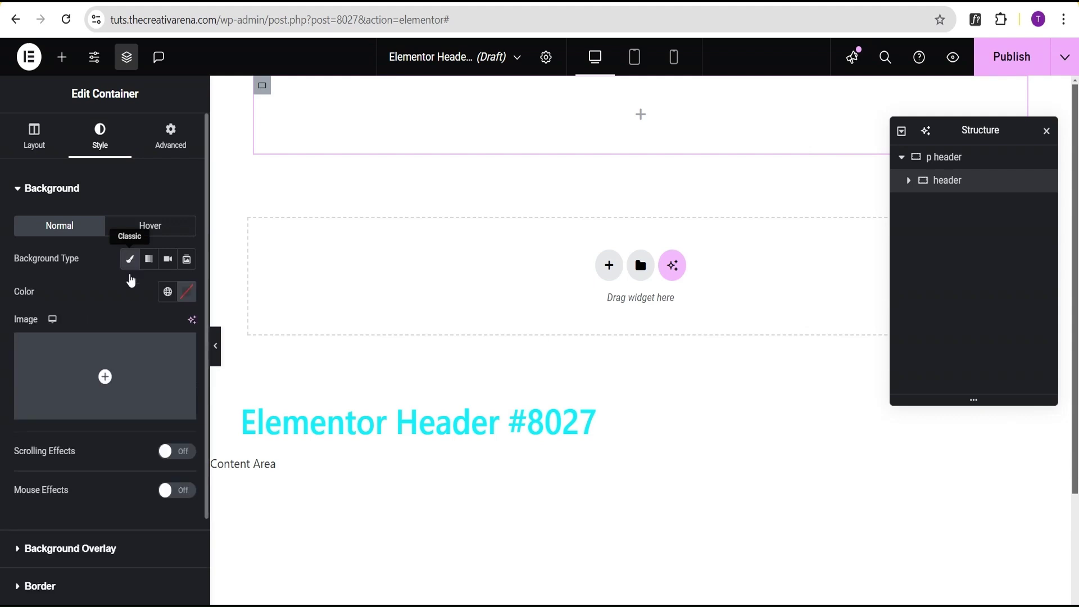
pyautogui.click(188, 295)
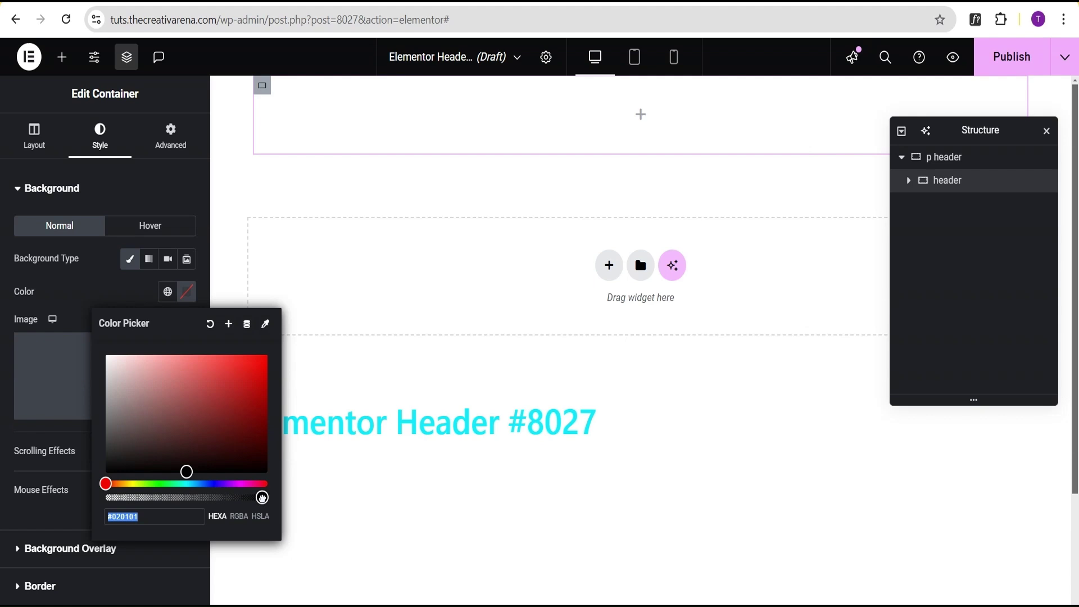
pyautogui.moveTo(262, 497); pyautogui.dragTo(236, 499)
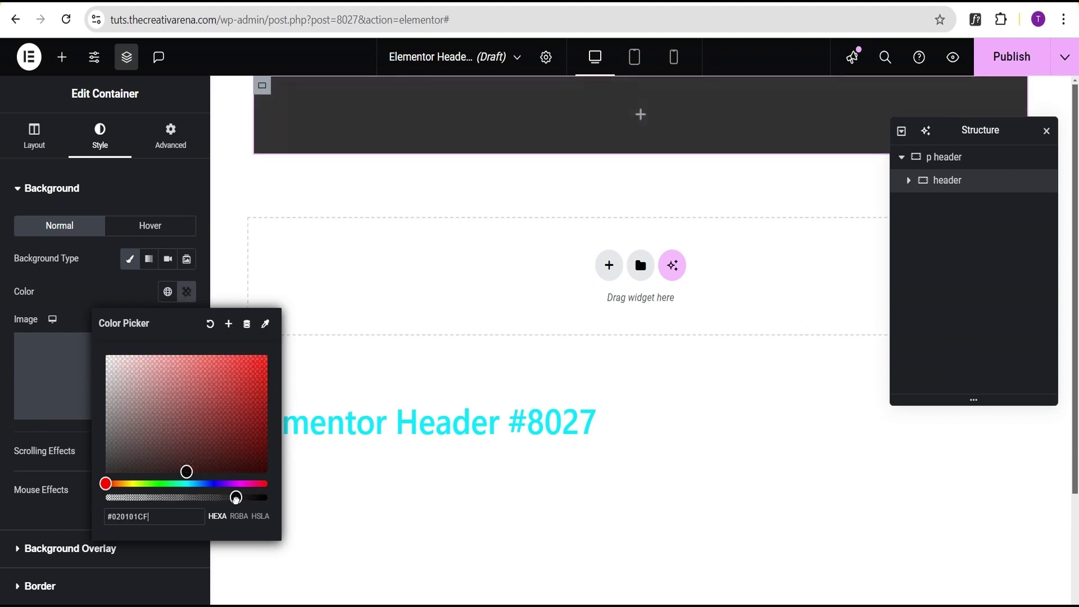
pyautogui.click(82, 284)
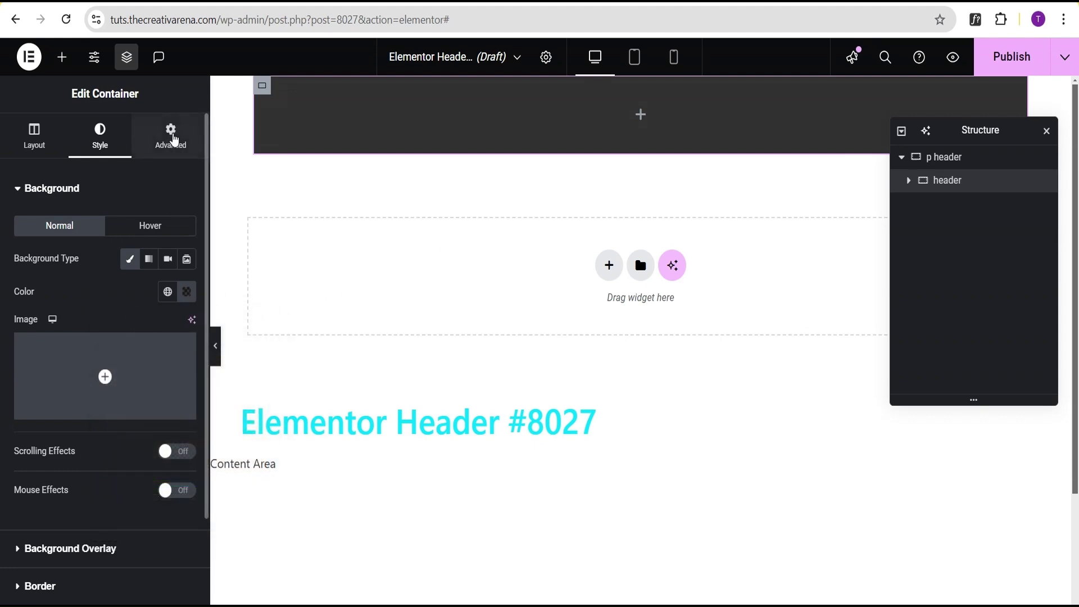
# - Set the "header" container's padding to 10 px top, 20 px right, 10 px bottom and 20 px left
pyautogui.click(173, 144)
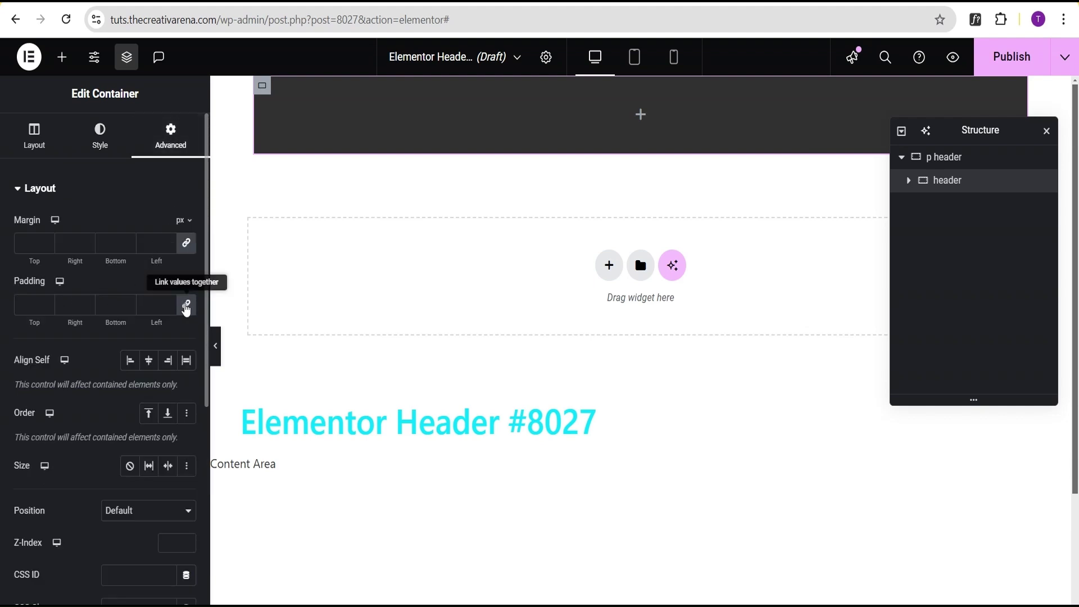
pyautogui.click(25, 304)
pyautogui.write('0')
pyautogui.click(21, 302)
pyautogui.write('1')
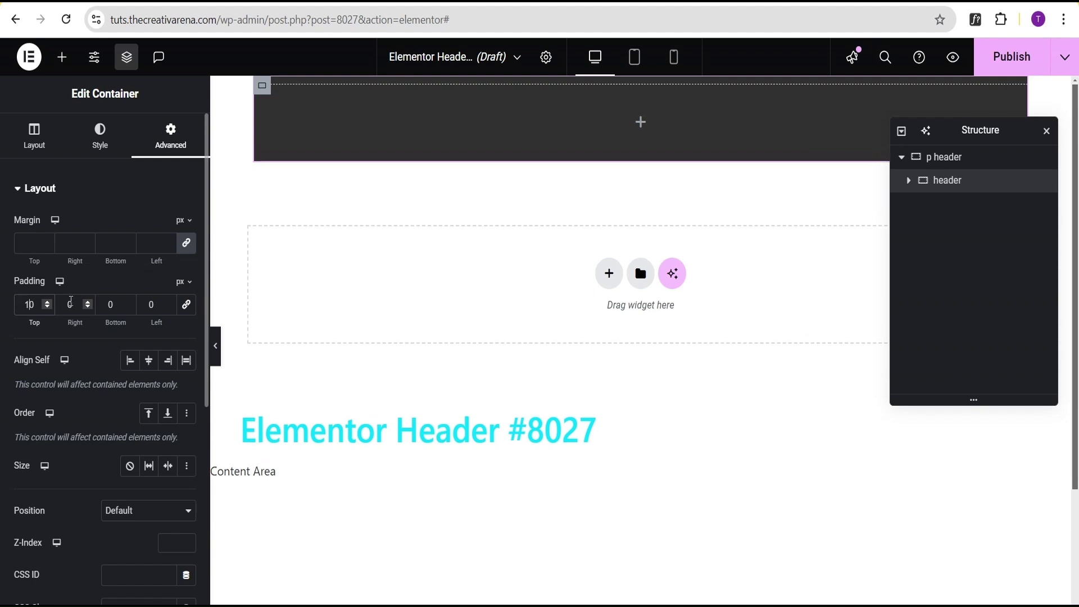
pyautogui.click(69, 301)
pyautogui.write('2')
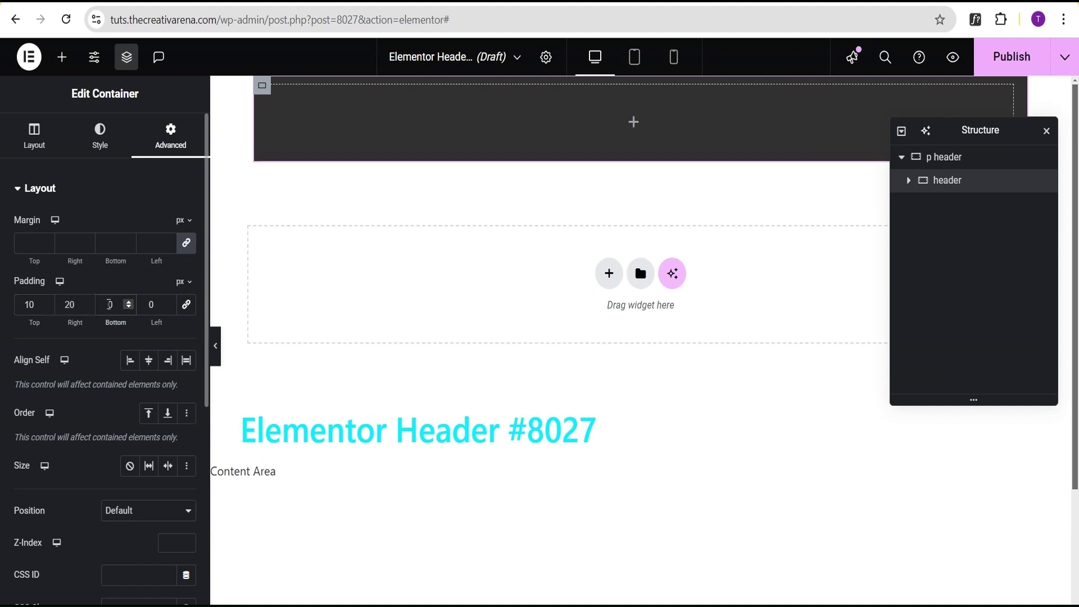
pyautogui.click(109, 304)
pyautogui.write('1')
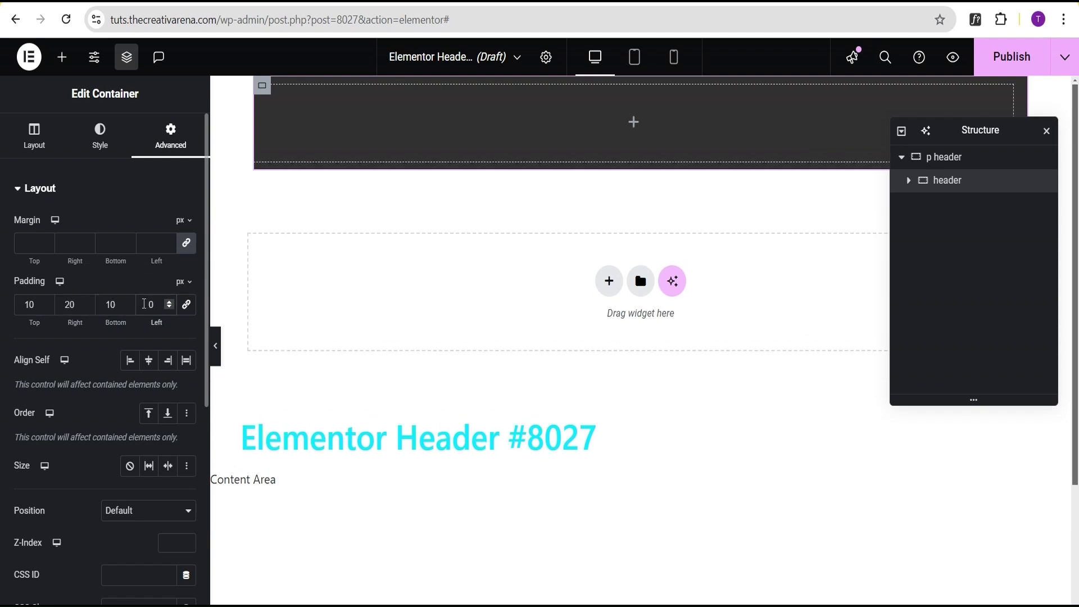
pyautogui.click(144, 304)
pyautogui.write('2')
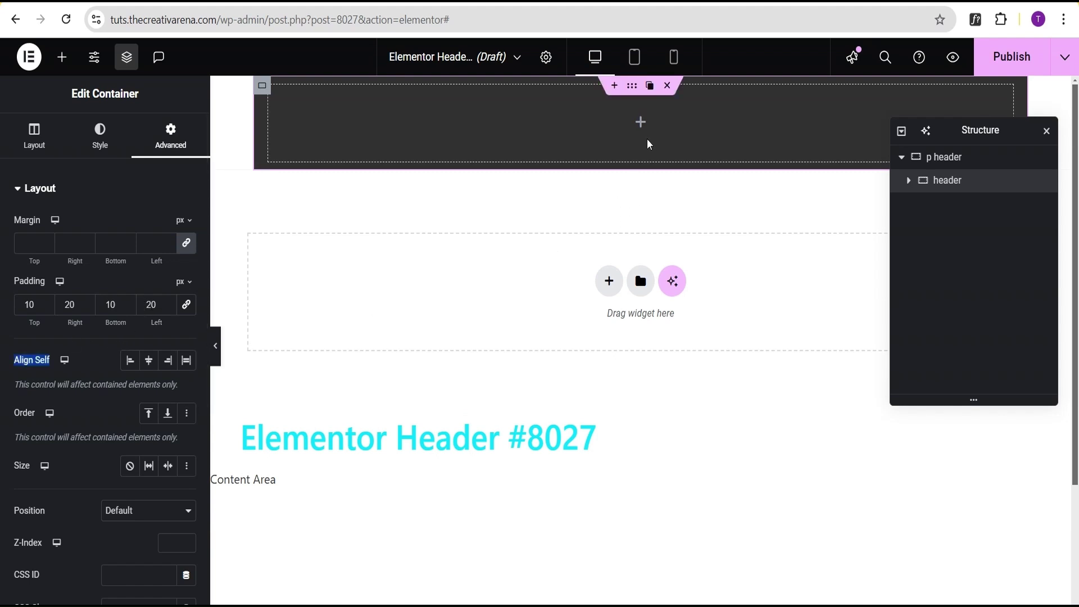
# - Add a container inside "header" and duplicate it until there are three side by side
pyautogui.click(641, 122)
pyautogui.scroll(-3, 101, 466)
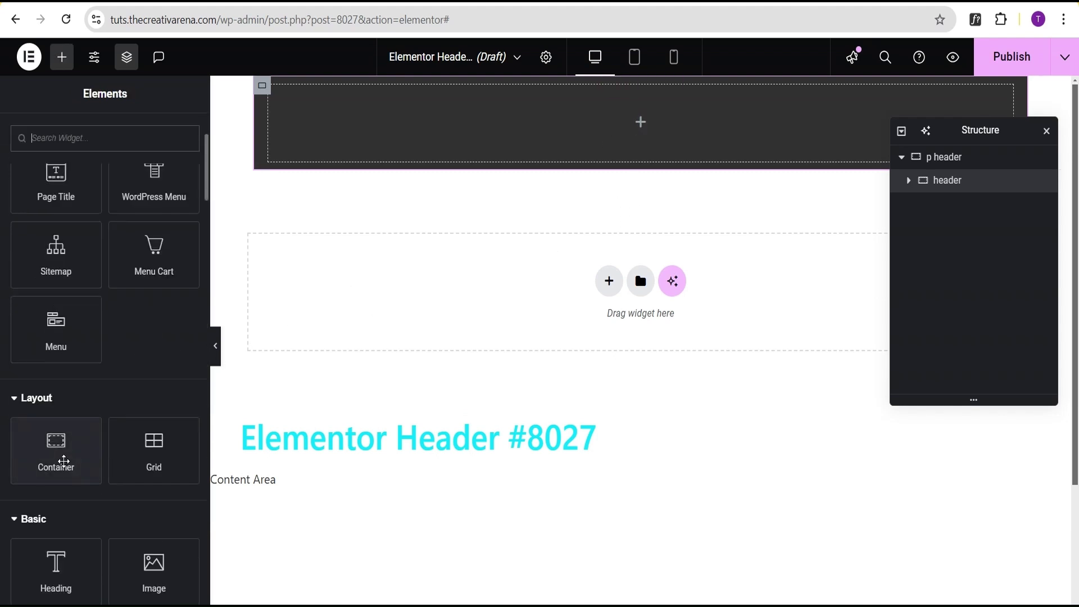
pyautogui.moveTo(56, 456); pyautogui.dragTo(605, 138)
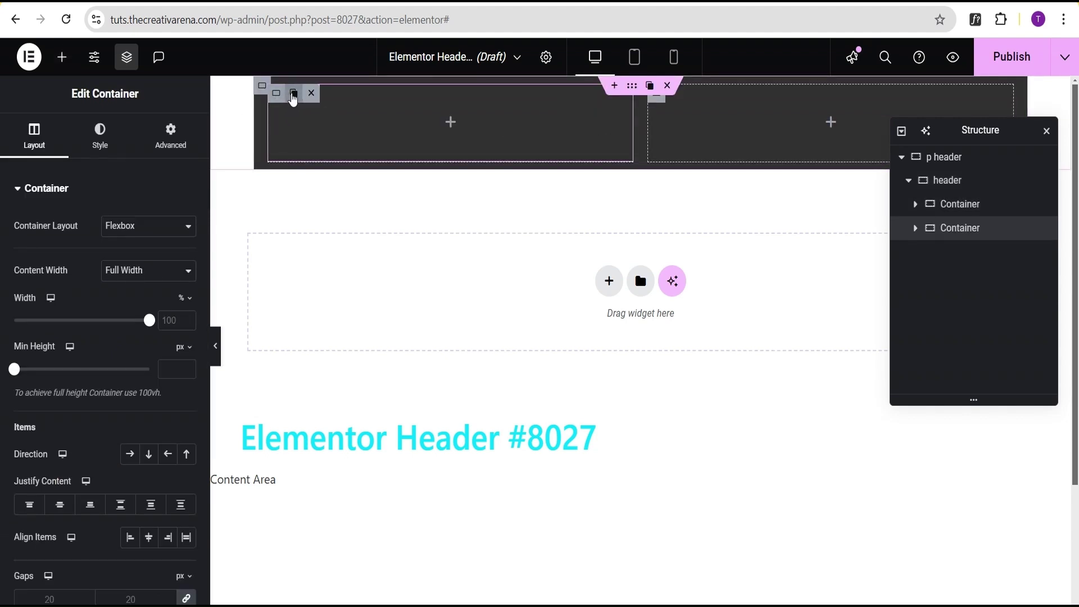
pyautogui.click(293, 95)
pyautogui.click(293, 94)
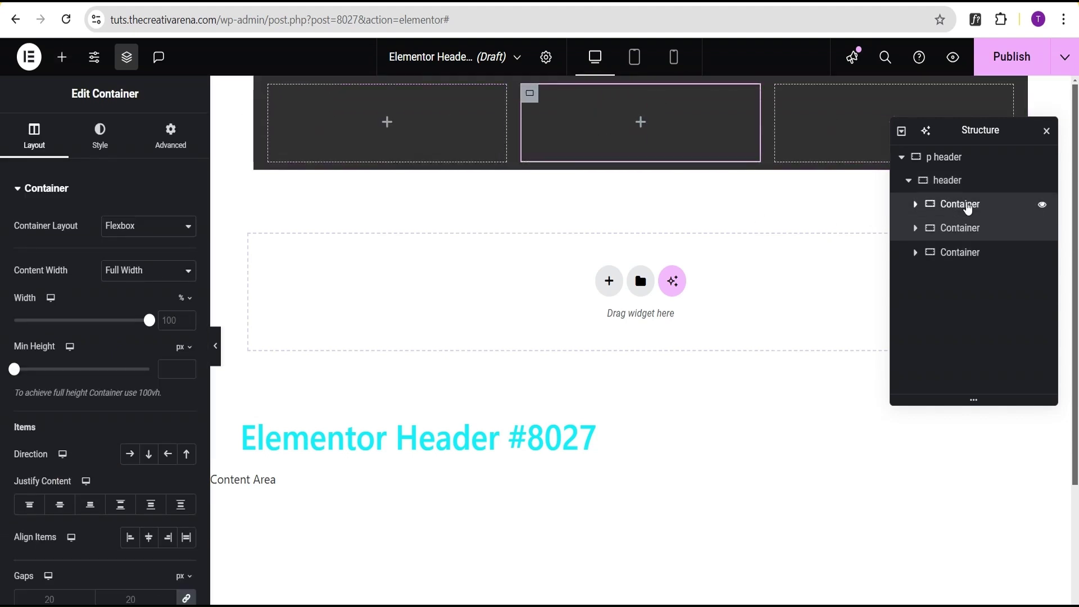
# - Rename the three containers inside "header" as "logo", "menu" and "button", in that order
pyautogui.doubleClick(962, 205)
pyautogui.write('logo')
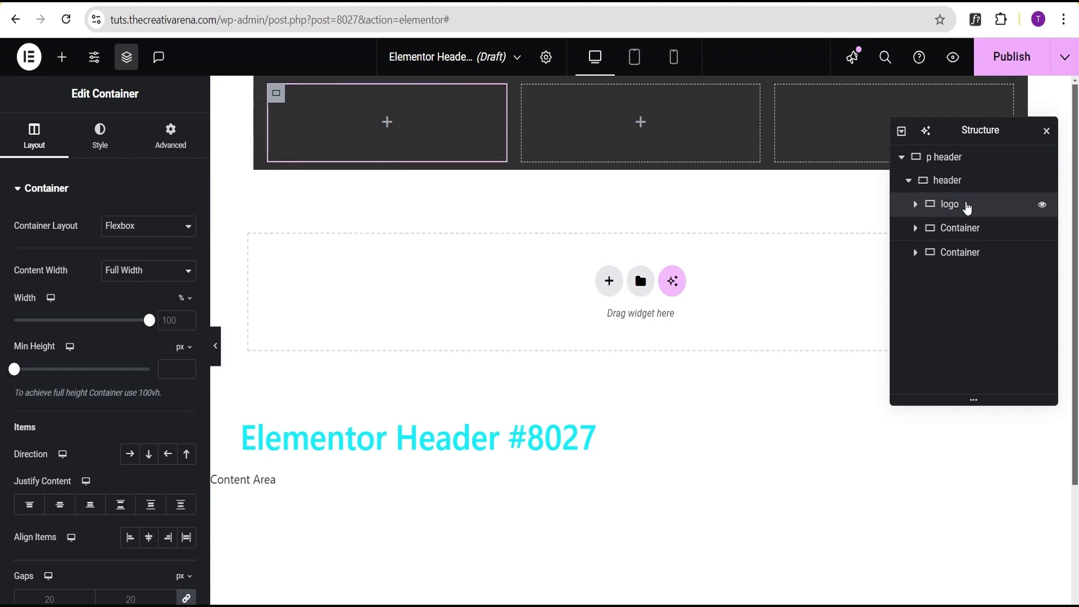
pyautogui.doubleClick(958, 229)
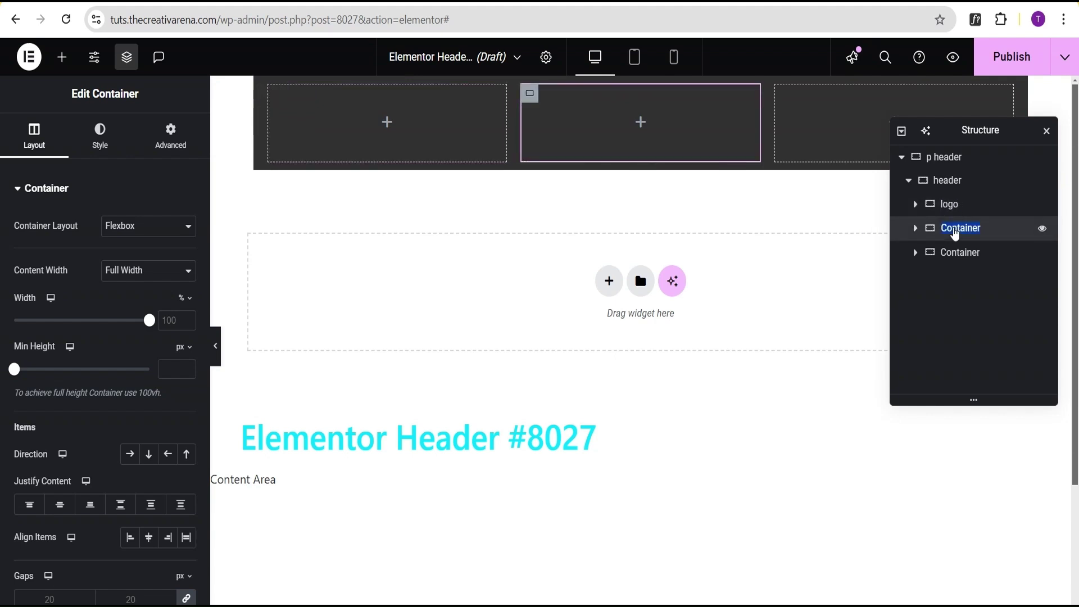
pyautogui.write('menu')
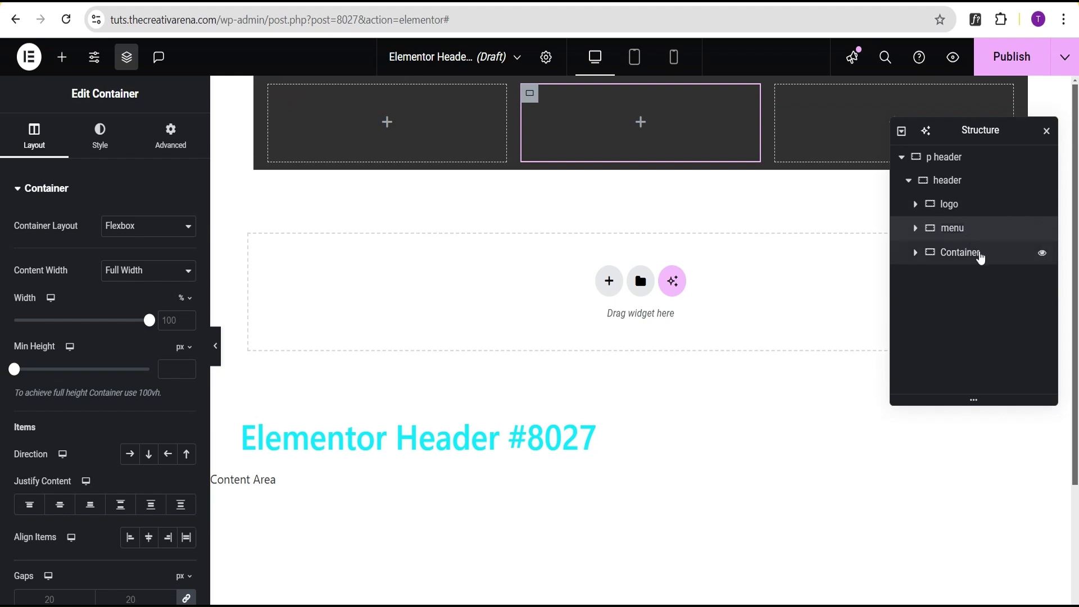
pyautogui.doubleClick(961, 252)
pyautogui.write('butt')
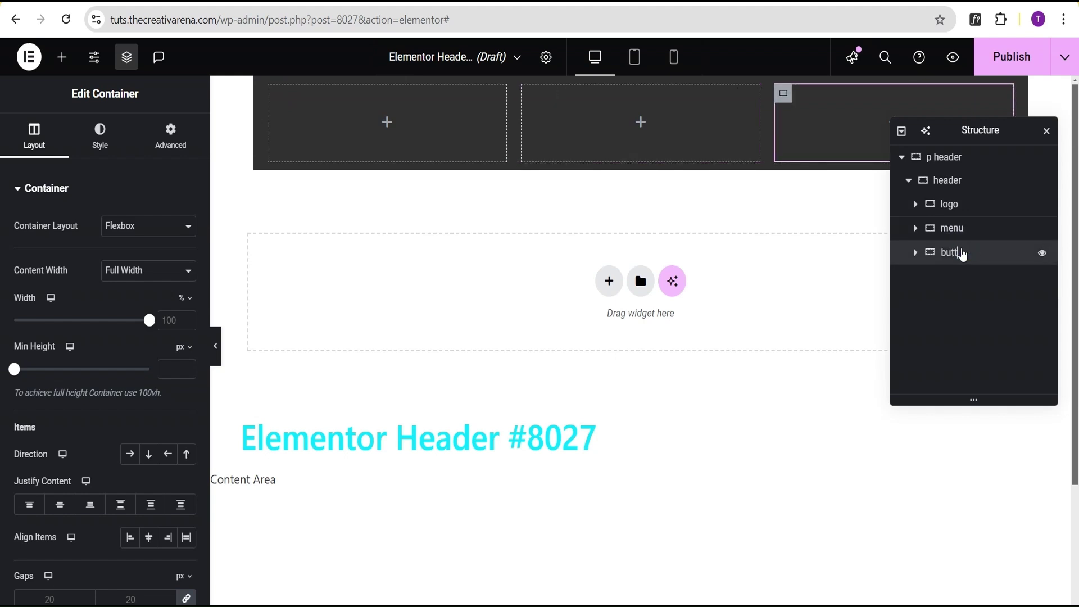
pyautogui.write('on')
pyautogui.press('Return')
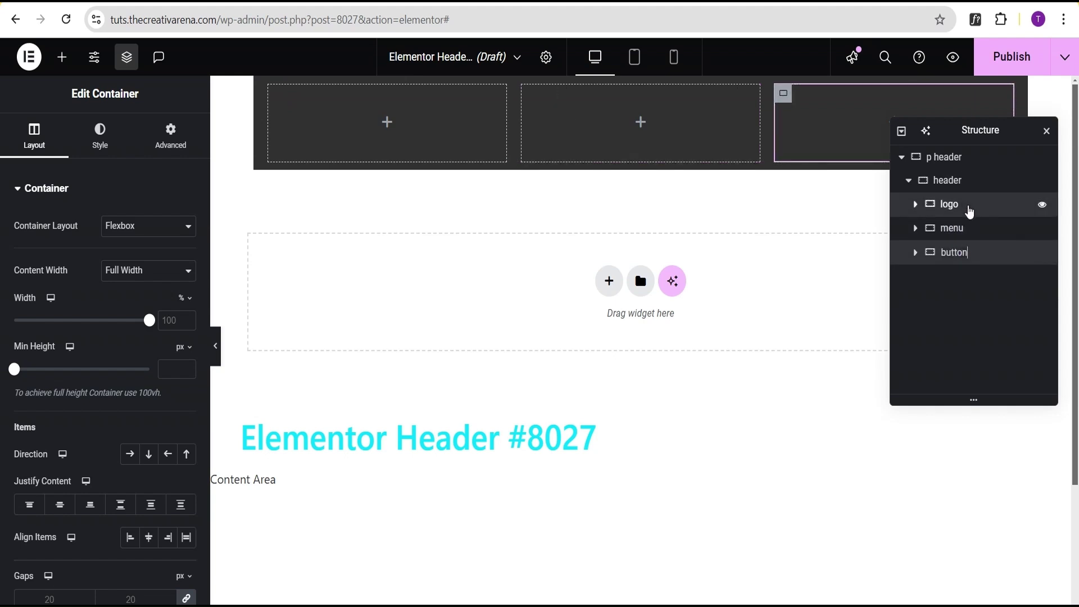
# - Set the container widths to 20% for "logo", 60% for "menu" and 20% for "button"
pyautogui.click(952, 205)
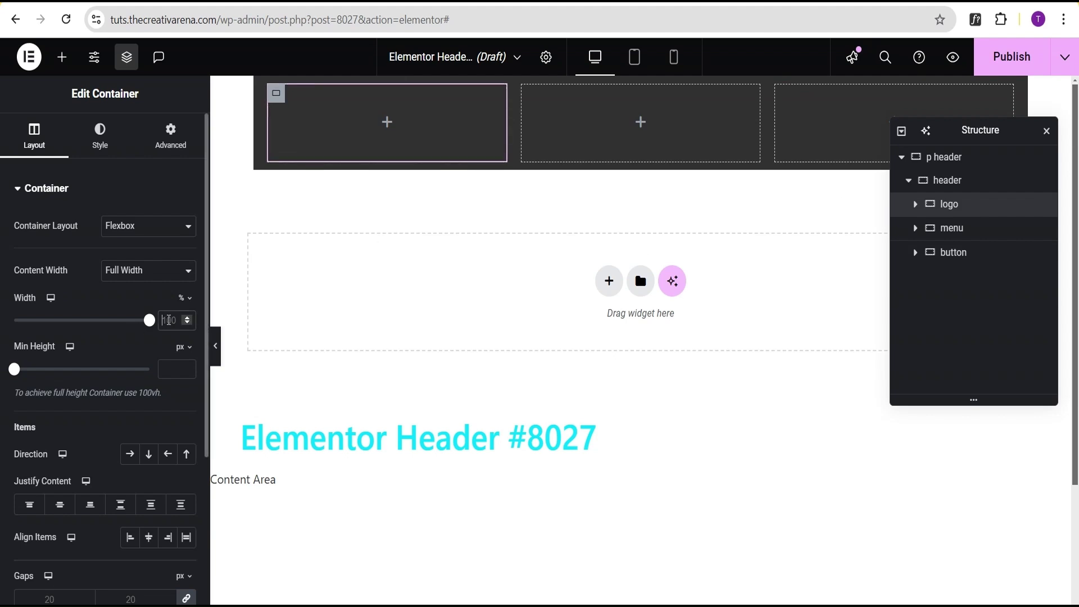
pyautogui.doubleClick(170, 319)
pyautogui.write('10')
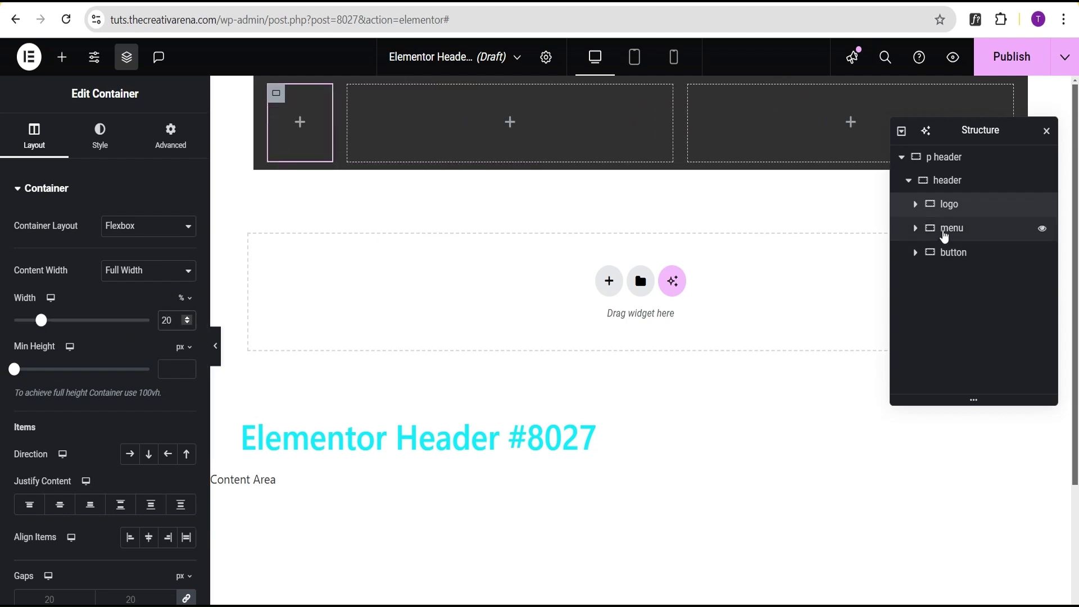
pyautogui.click(947, 234)
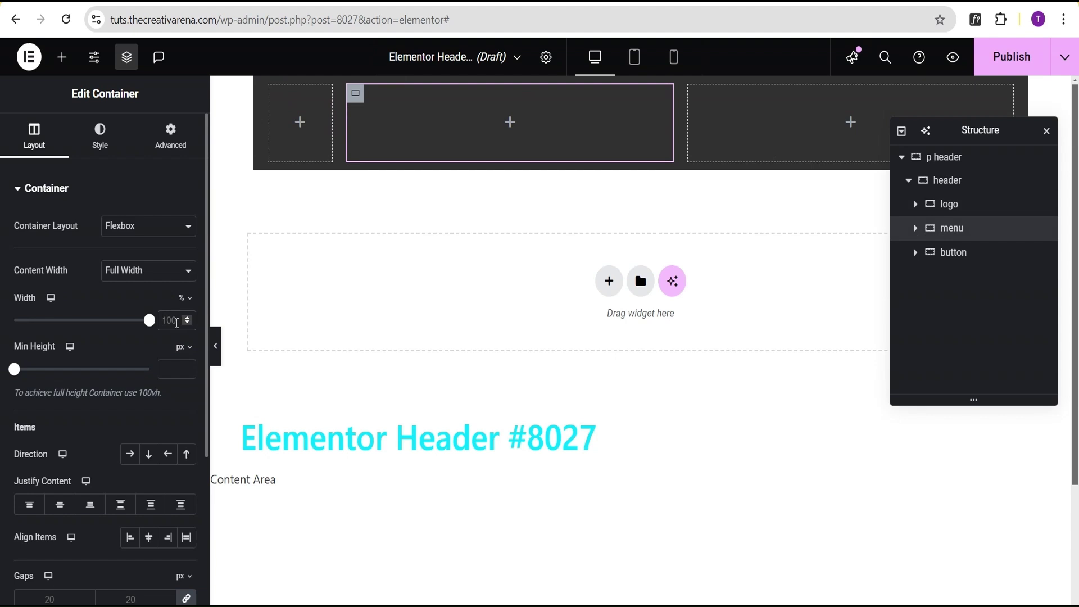
pyautogui.click(176, 323)
pyautogui.write('30')
pyautogui.click(954, 253)
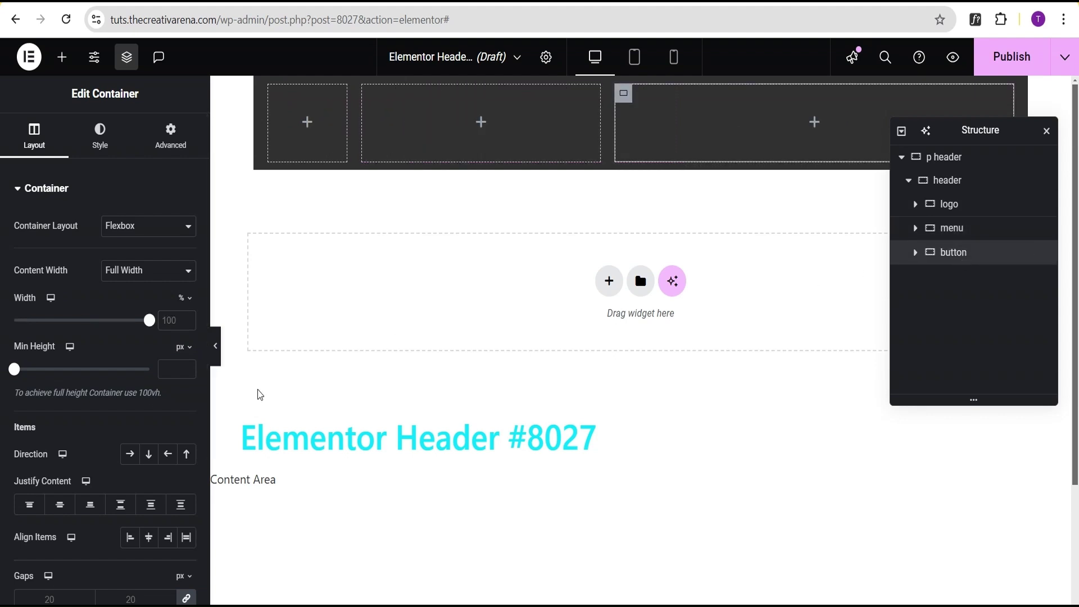
pyautogui.click(173, 318)
pyautogui.write('20')
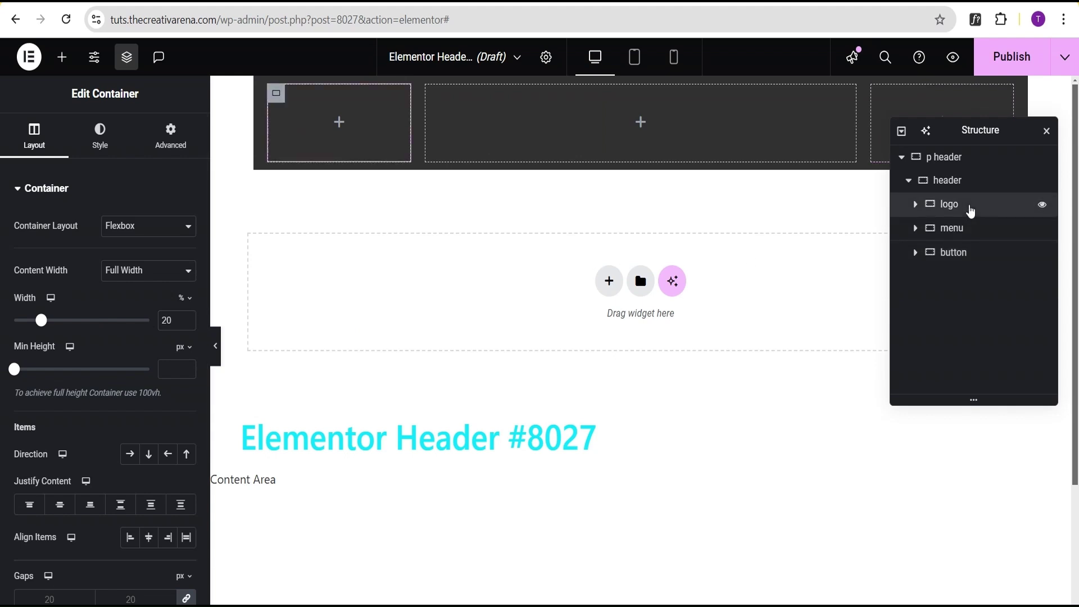
# - Add an Image widget to the "logo" container
pyautogui.click(340, 122)
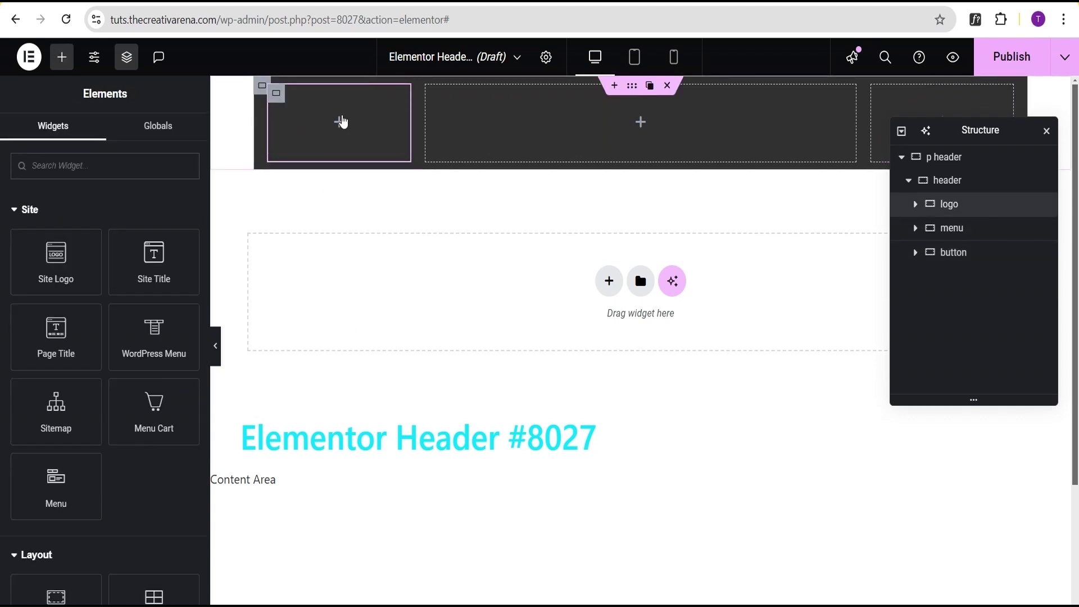
pyautogui.scroll(-4, 41, 385)
pyautogui.scroll(-1, 104, 397)
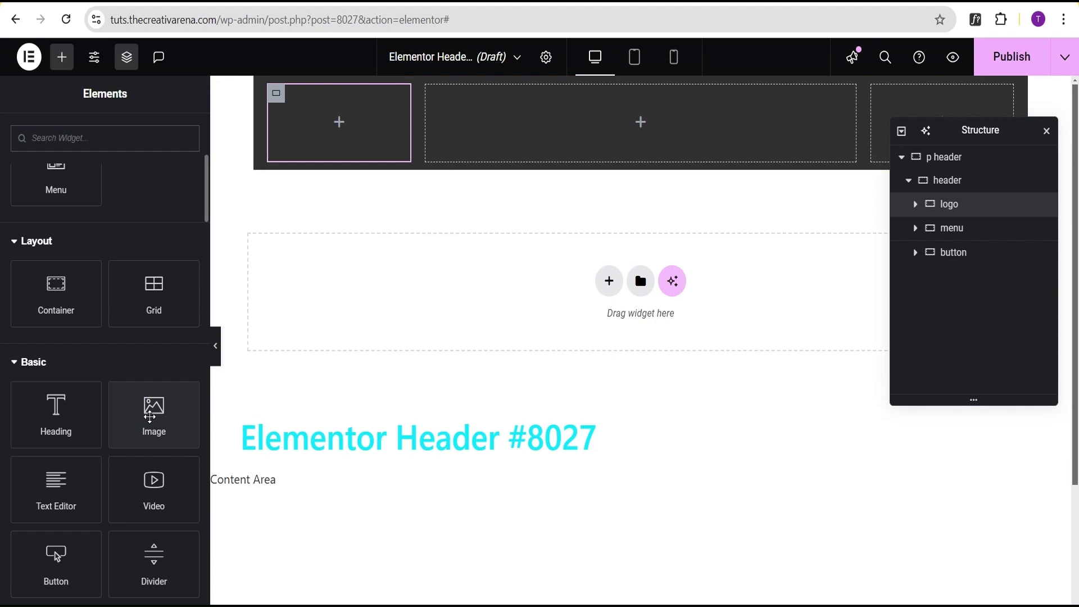
pyautogui.moveTo(153, 423); pyautogui.dragTo(308, 145)
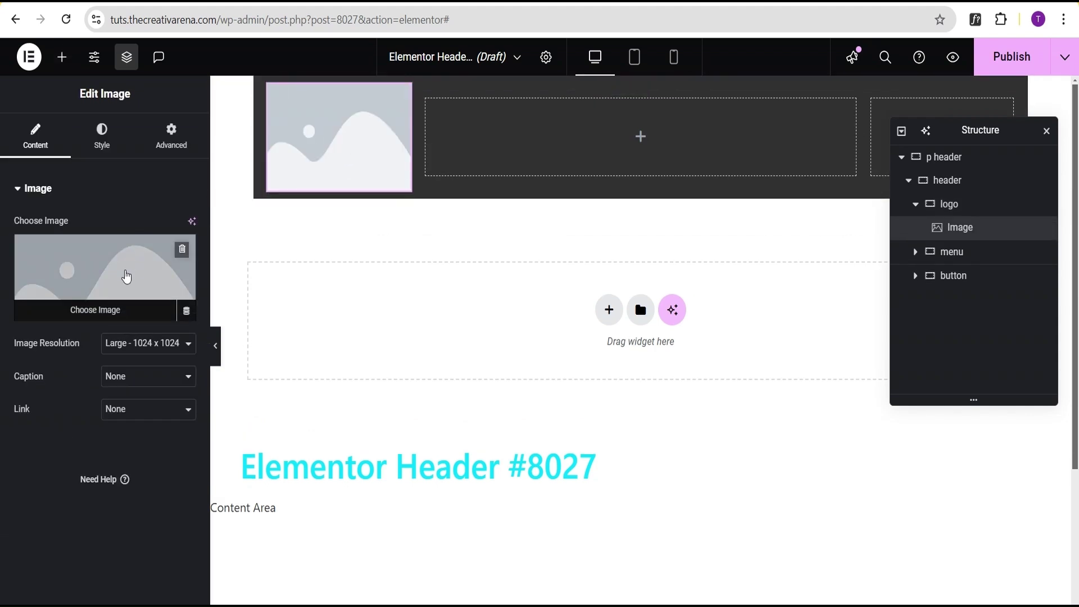
# - Link the logo image to a custom URL that uses the dynamic Site URL tag
pyautogui.click(130, 415)
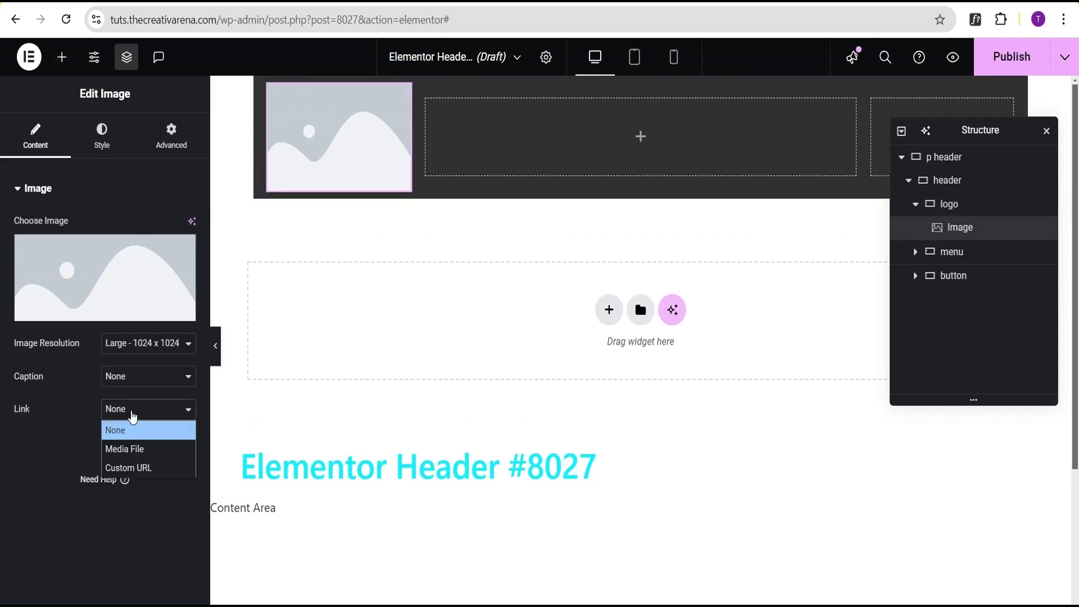
pyautogui.click(148, 467)
pyautogui.click(186, 443)
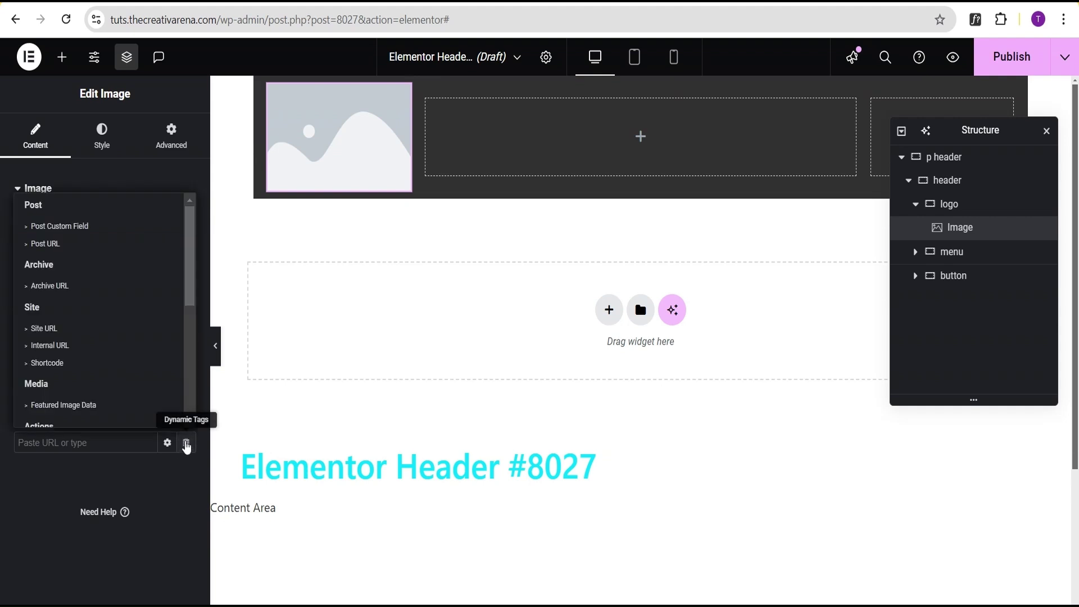
pyautogui.click(49, 330)
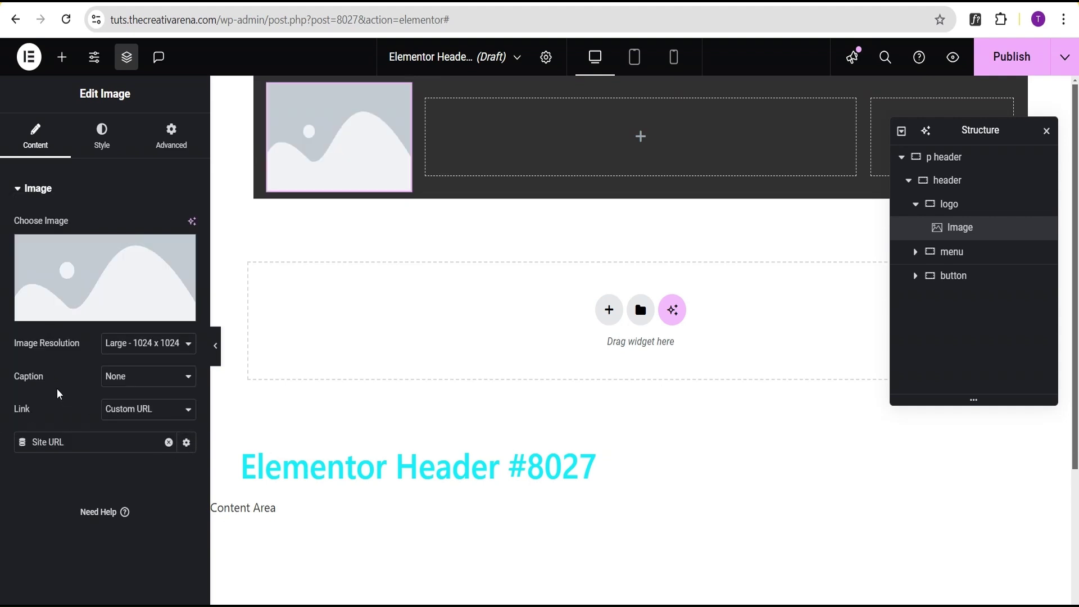
# - Use t-logo.png from the media library as the image in the "logo" container
pyautogui.click(95, 284)
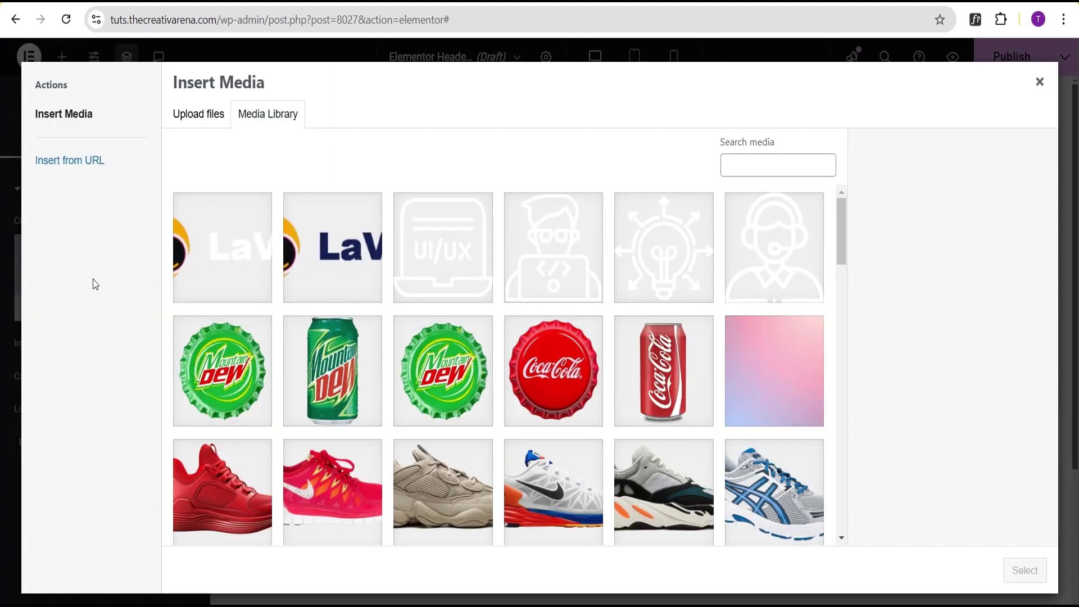
pyautogui.click(217, 257)
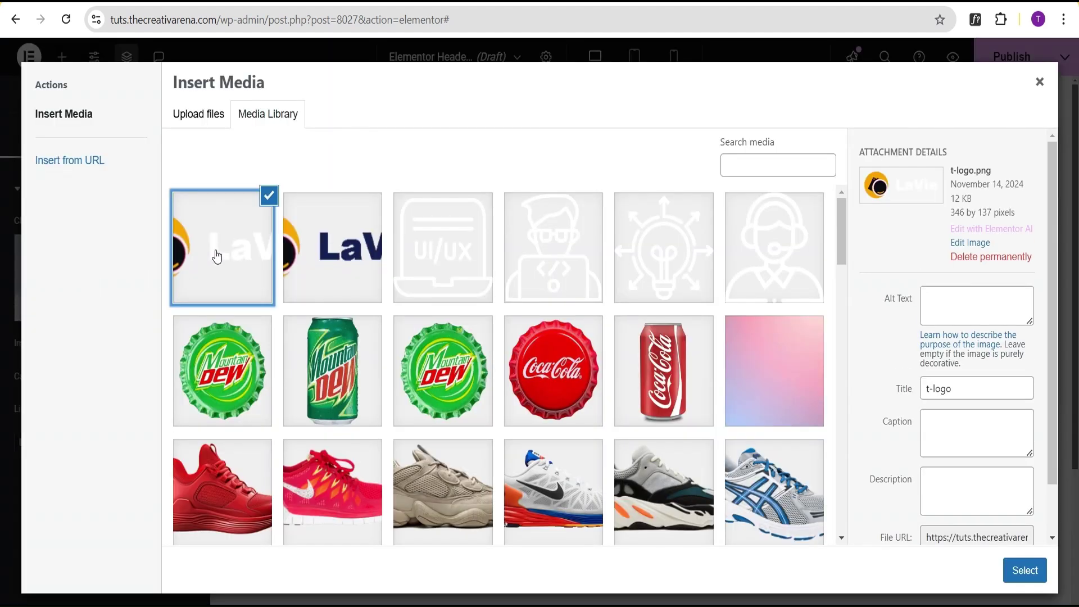
pyautogui.click(1031, 577)
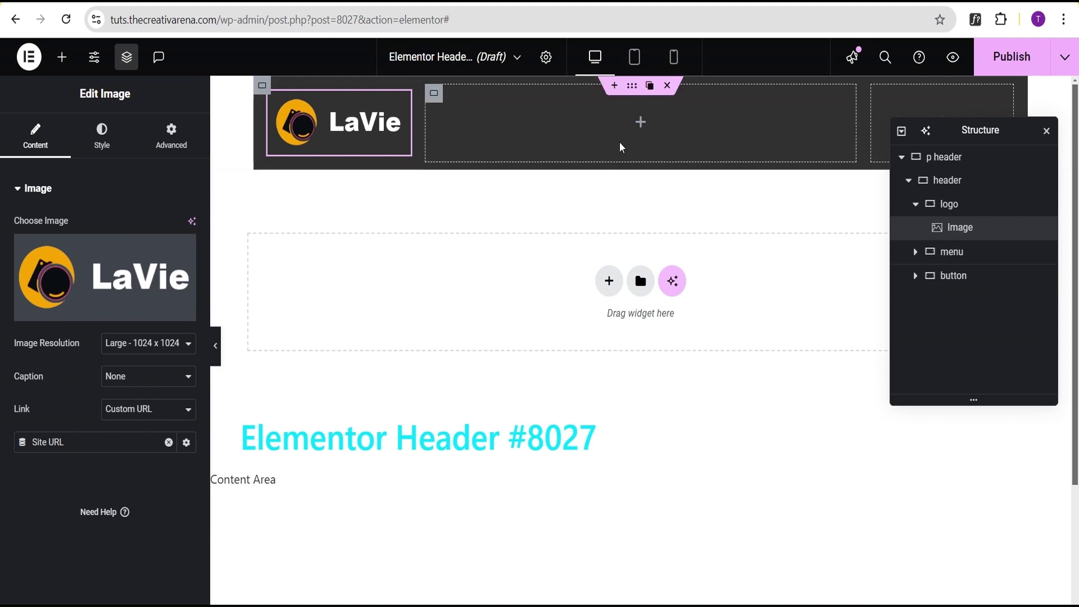
# - Add a WordPress Menu widget to the "menu" container and set the container's Justify Content and Align Items to Center
pyautogui.click(641, 122)
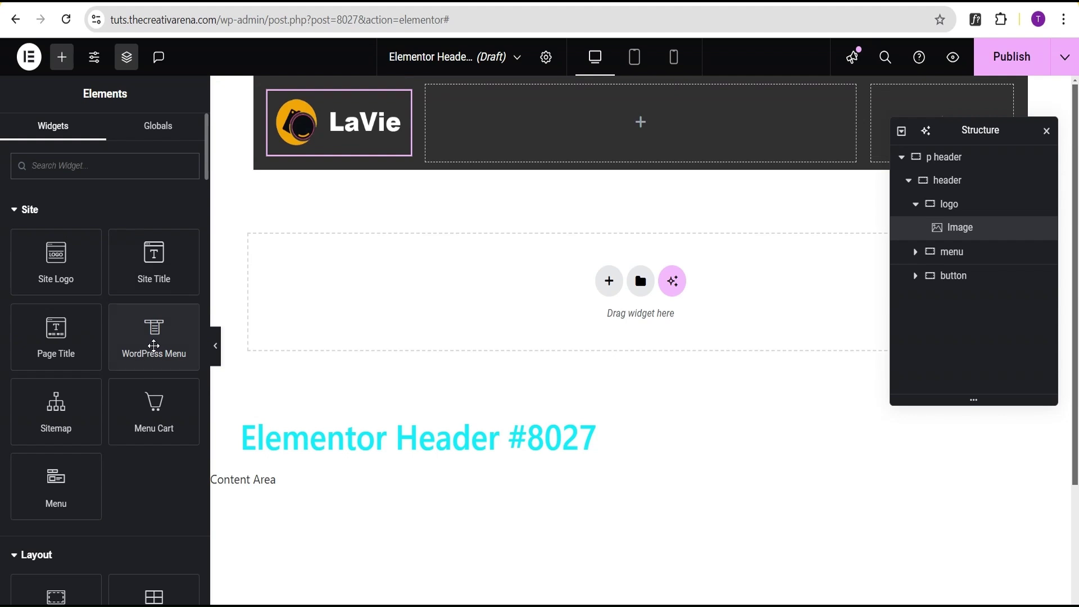
pyautogui.moveTo(154, 345); pyautogui.dragTo(645, 142)
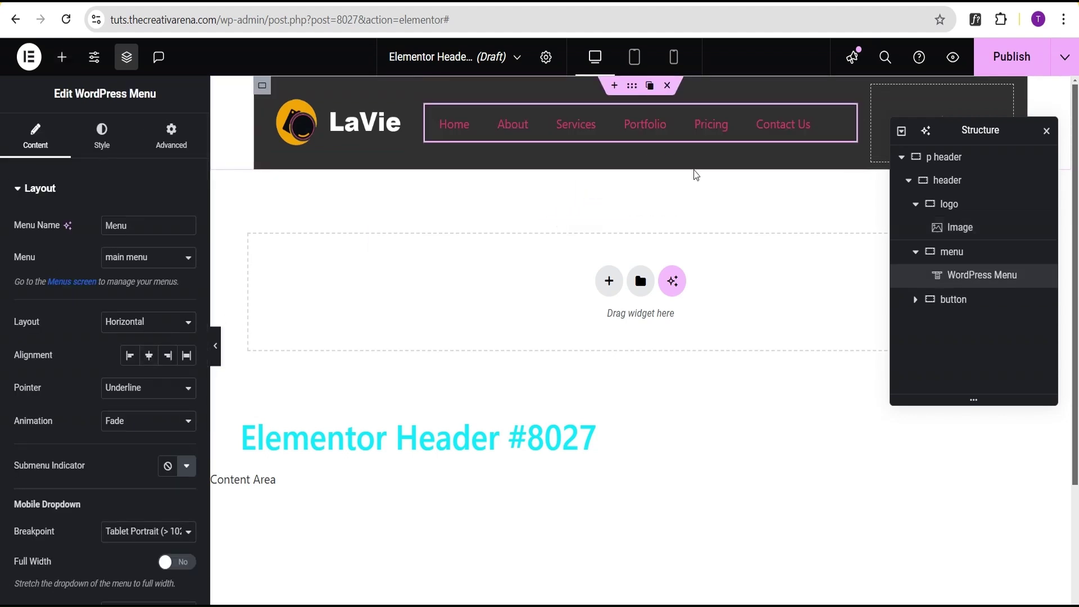
pyautogui.click(952, 258)
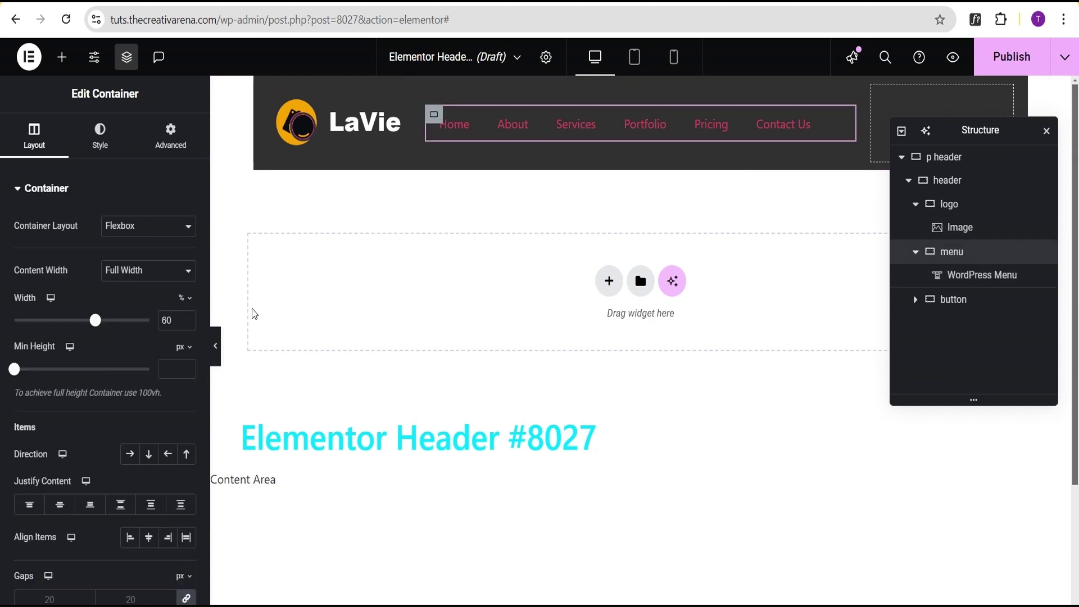
pyautogui.click(59, 507)
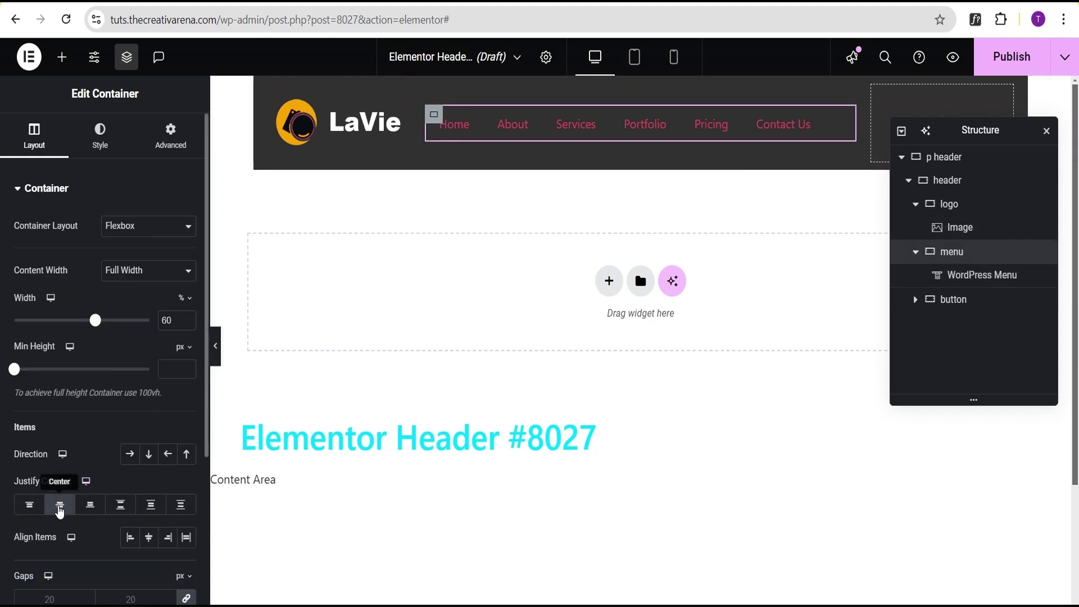
pyautogui.click(150, 541)
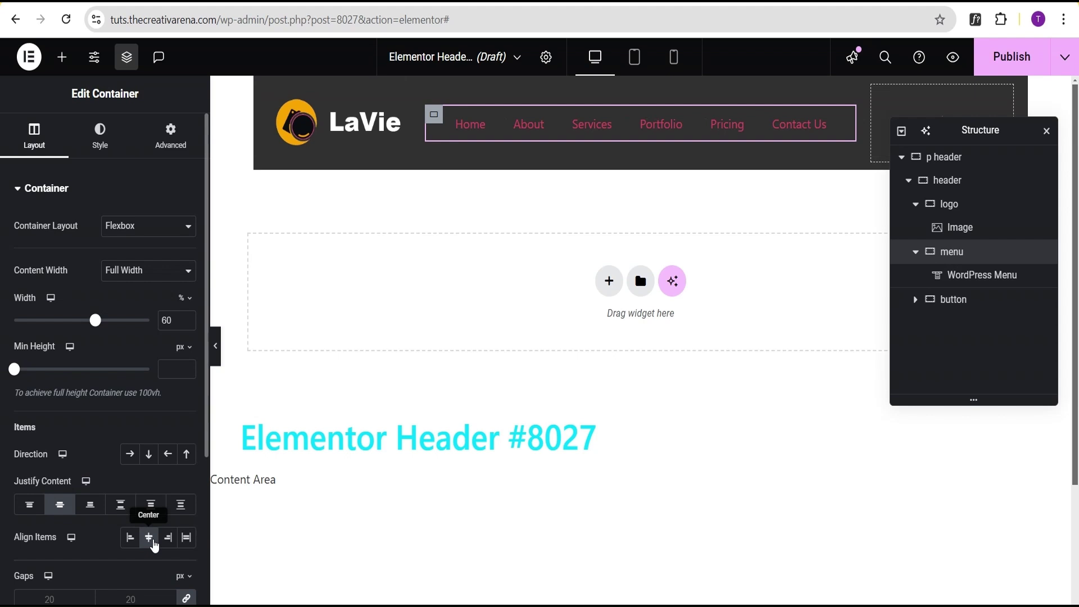
# - Set the WordPress Menu's normal text color to white, #FFFFFF
pyautogui.click(833, 115)
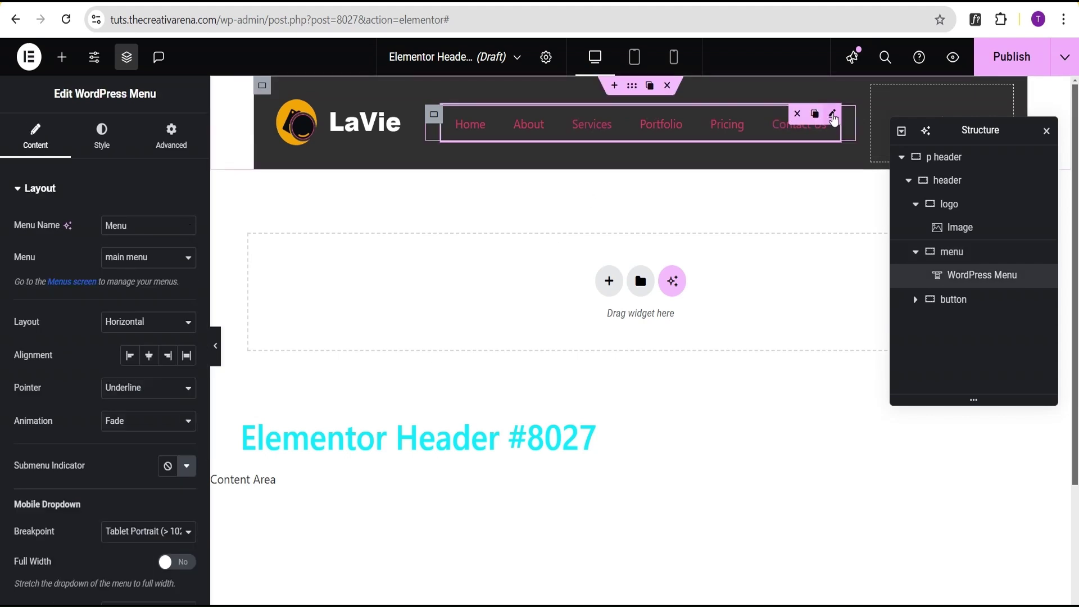
pyautogui.click(101, 147)
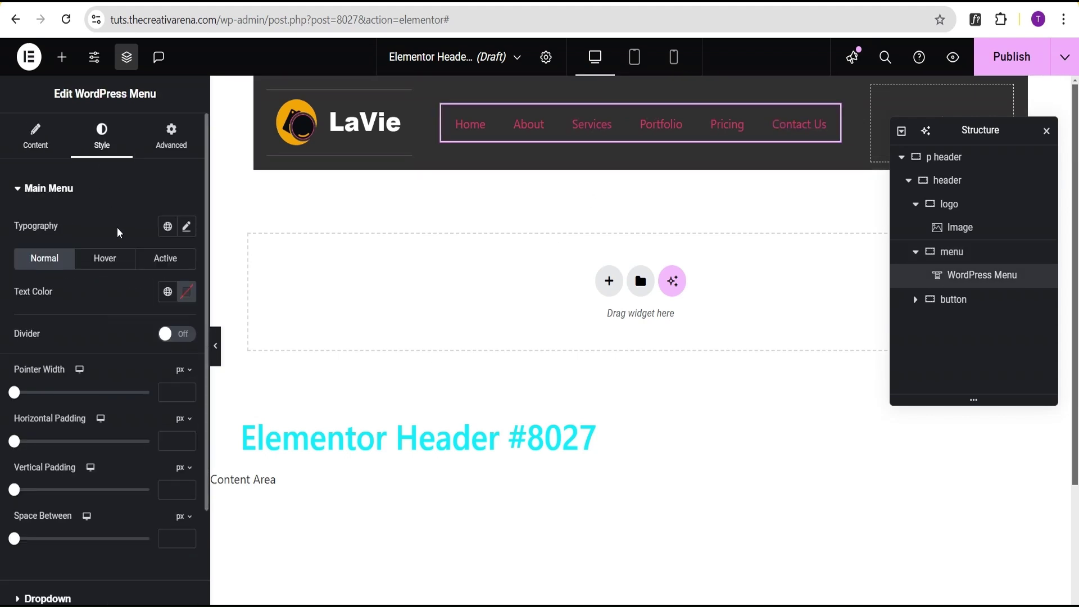
pyautogui.click(187, 292)
pyautogui.moveTo(187, 472); pyautogui.dragTo(106, 355)
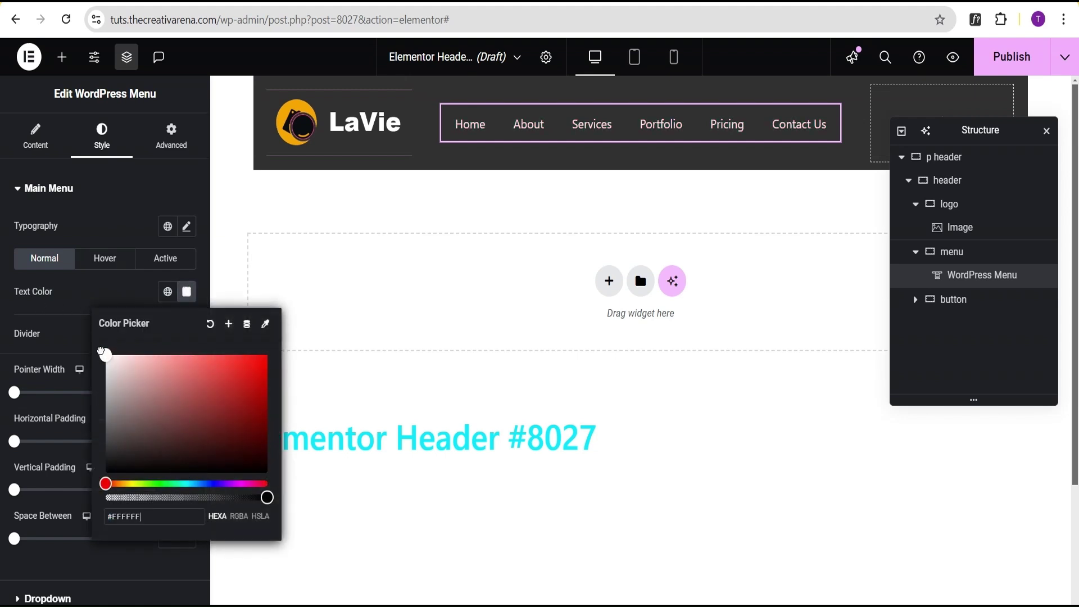
pyautogui.click(78, 292)
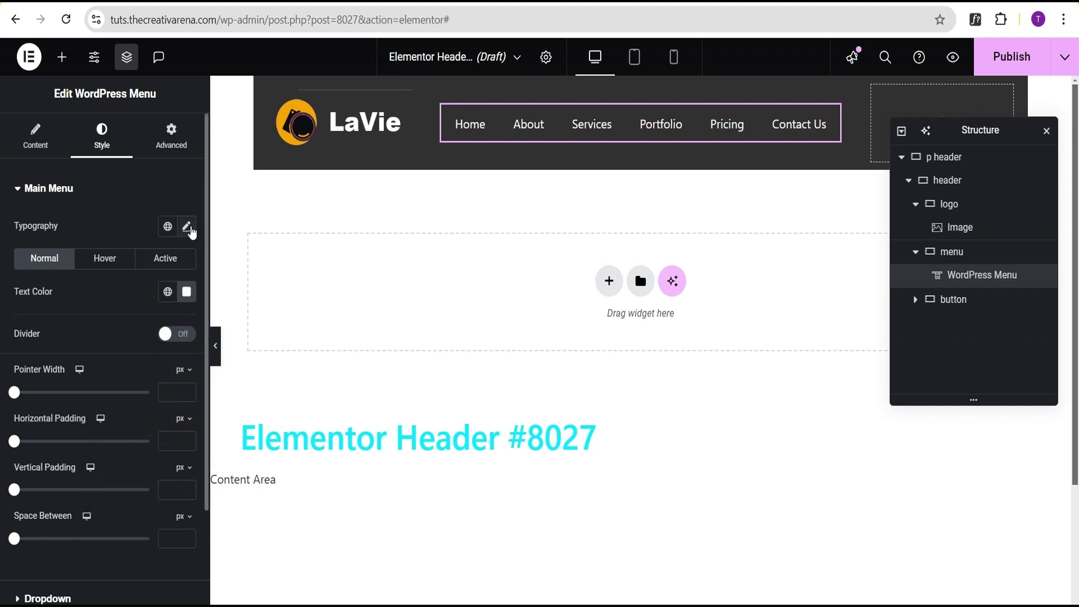
# - Set the WordPress Menu's typography size to 19 px and preview the header at full width
pyautogui.click(186, 226)
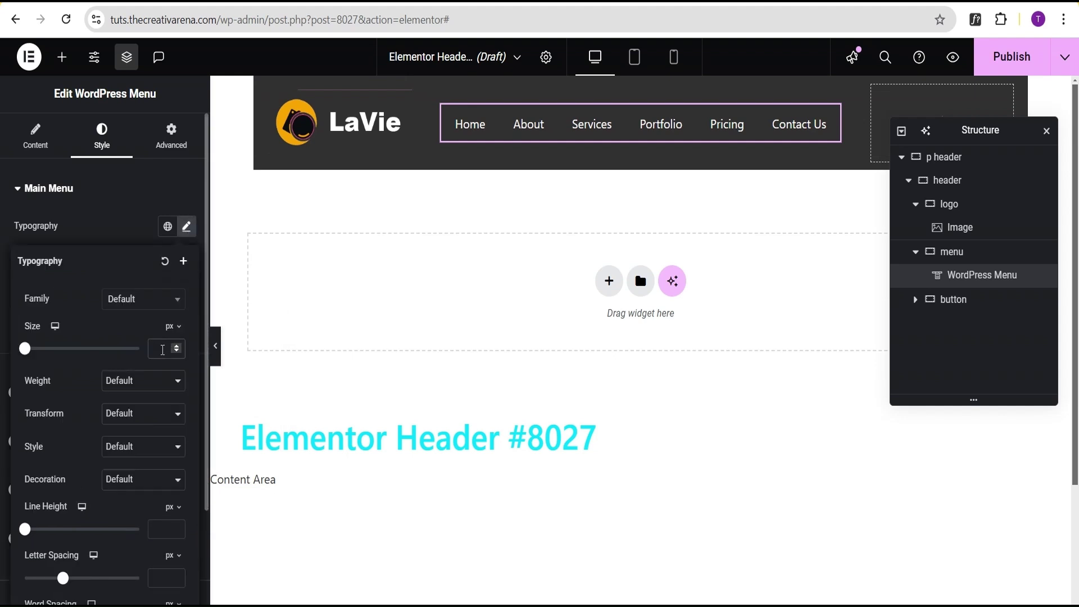
pyautogui.write('19')
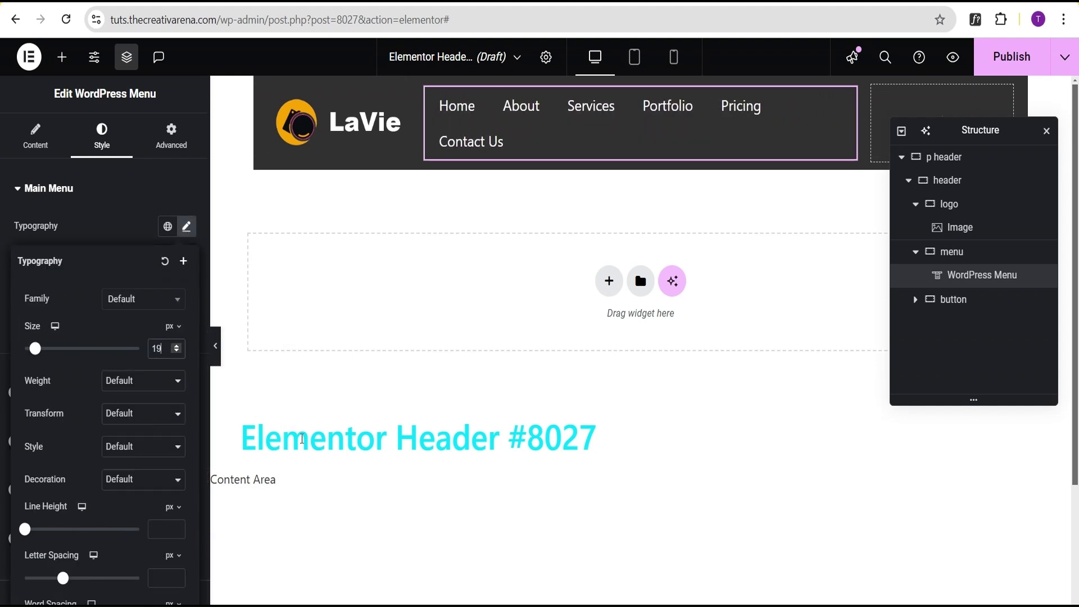
pyautogui.click(215, 349)
pyautogui.click(215, 347)
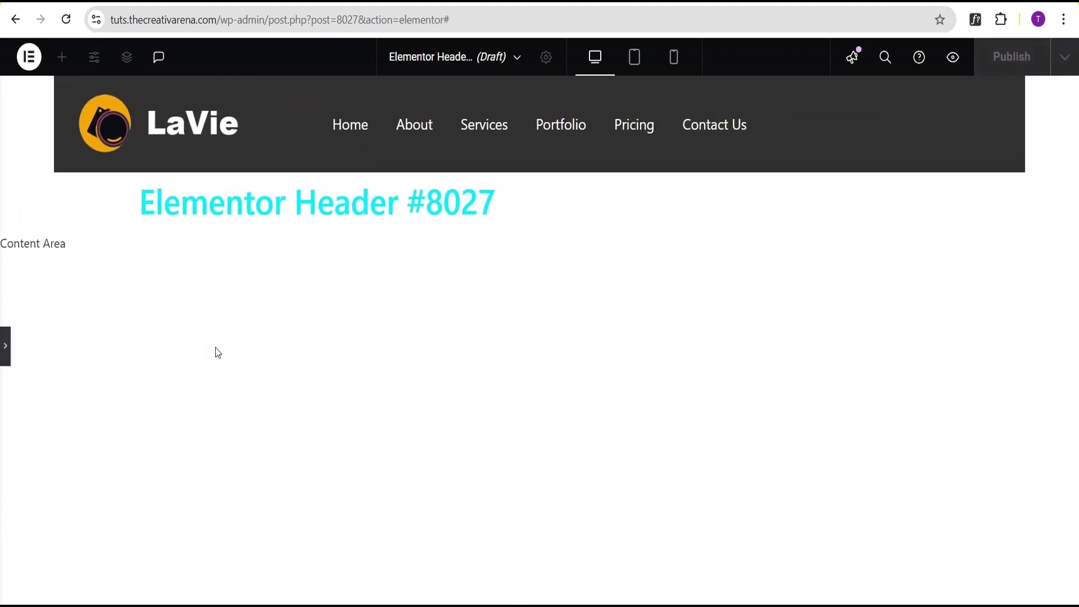
pyautogui.click(5, 345)
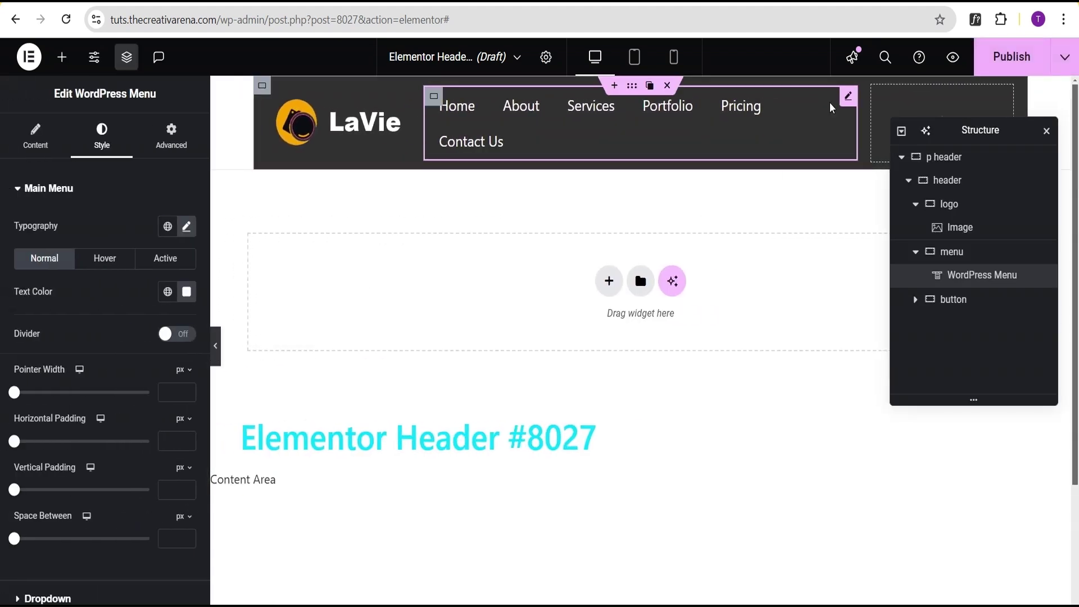
# - Add a Button widget to the "button" container
pyautogui.click(958, 305)
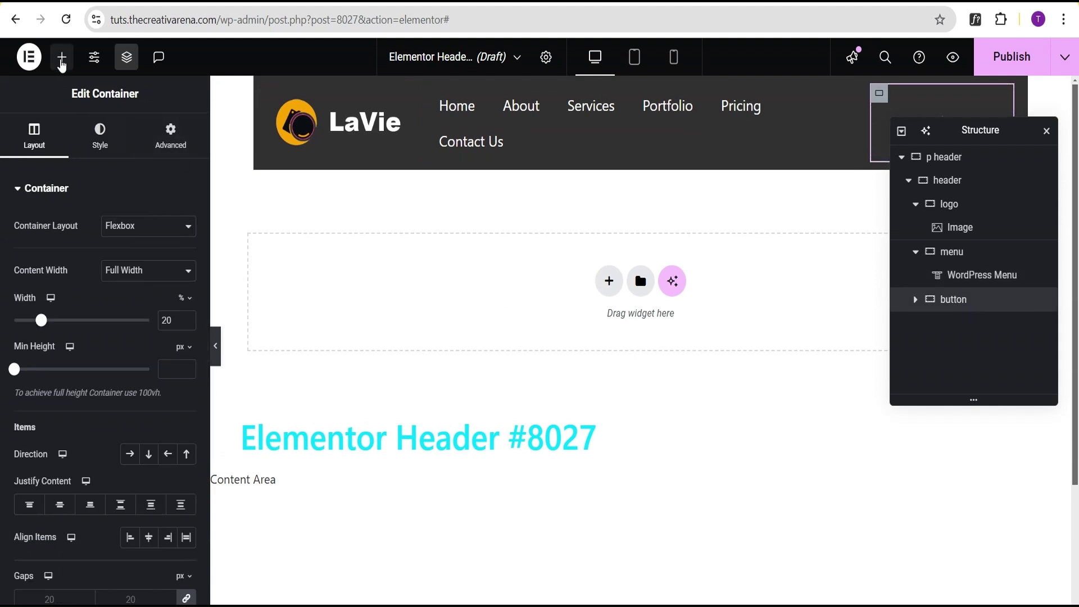
pyautogui.click(61, 57)
pyautogui.scroll(-4, 112, 414)
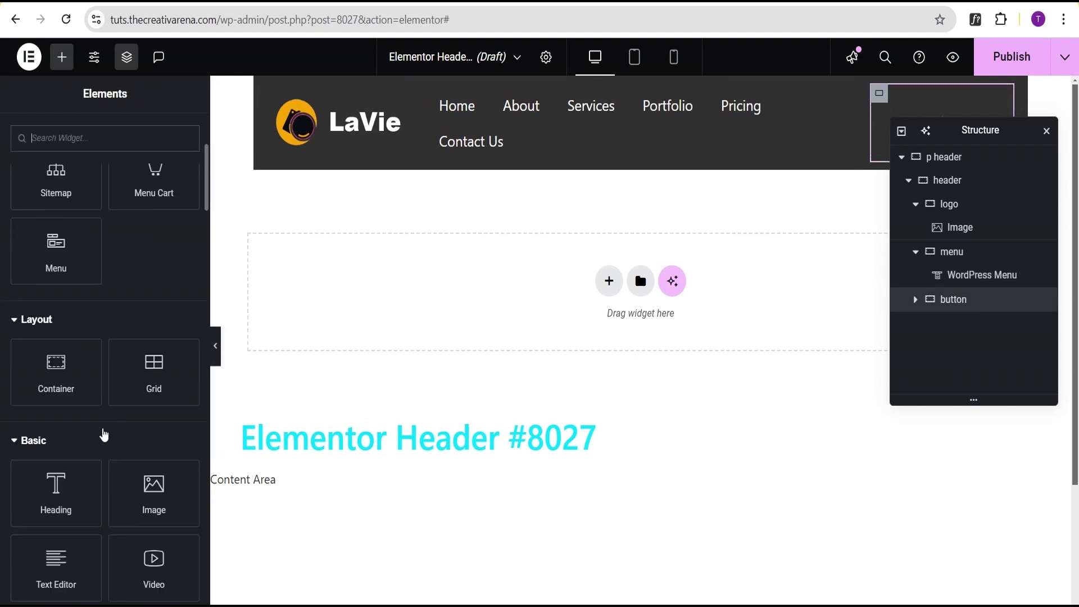
pyautogui.scroll(-3, 104, 436)
pyautogui.moveTo(56, 499); pyautogui.dragTo(879, 119)
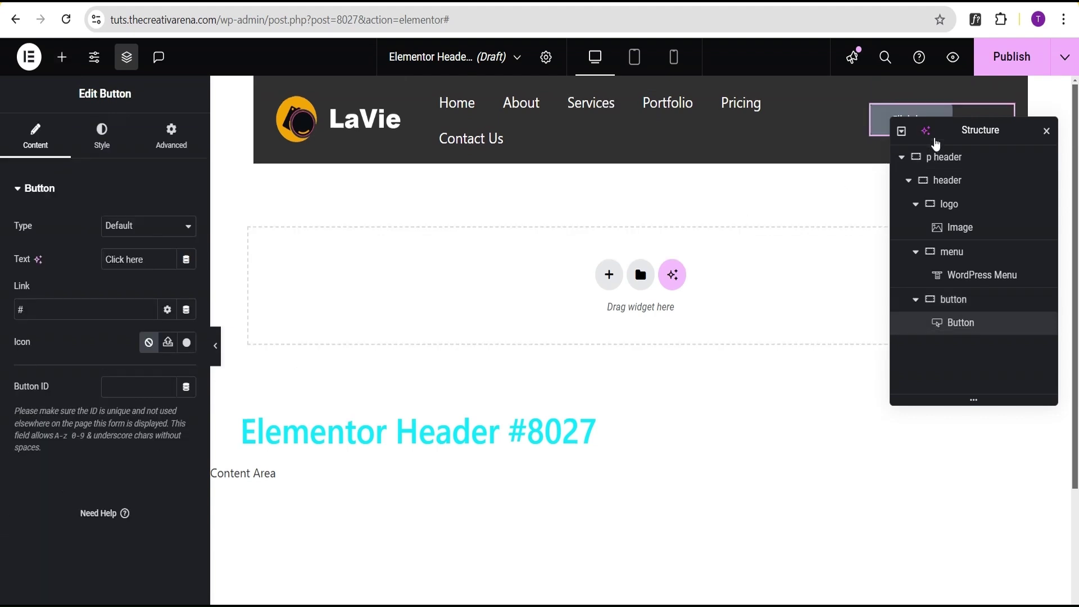
# - Set the "button" container's Justify Content and Align Items to Center
pyautogui.click(952, 303)
pyautogui.click(59, 504)
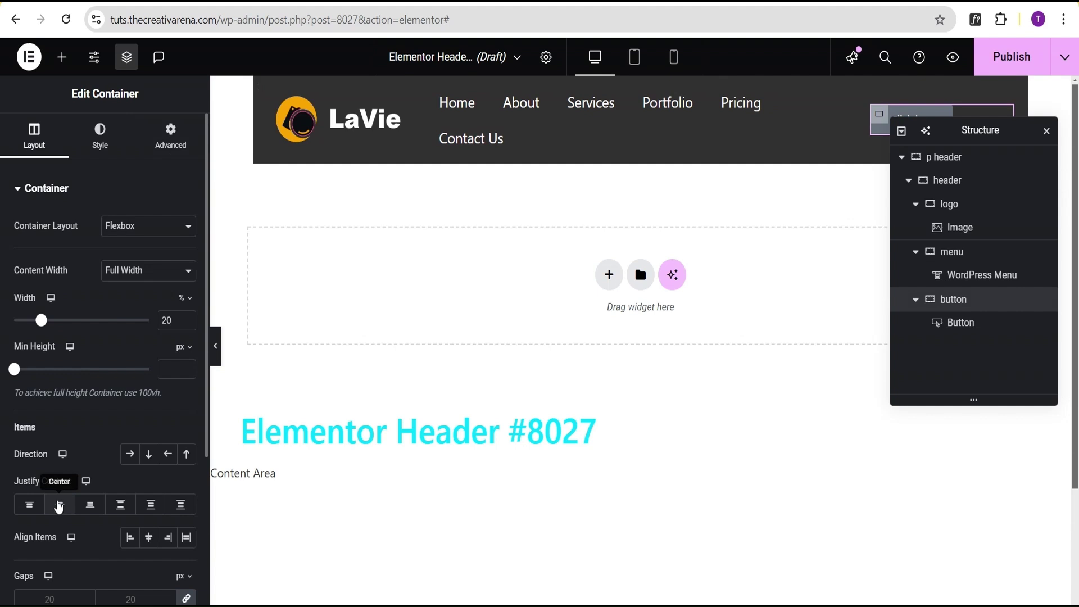
pyautogui.click(149, 538)
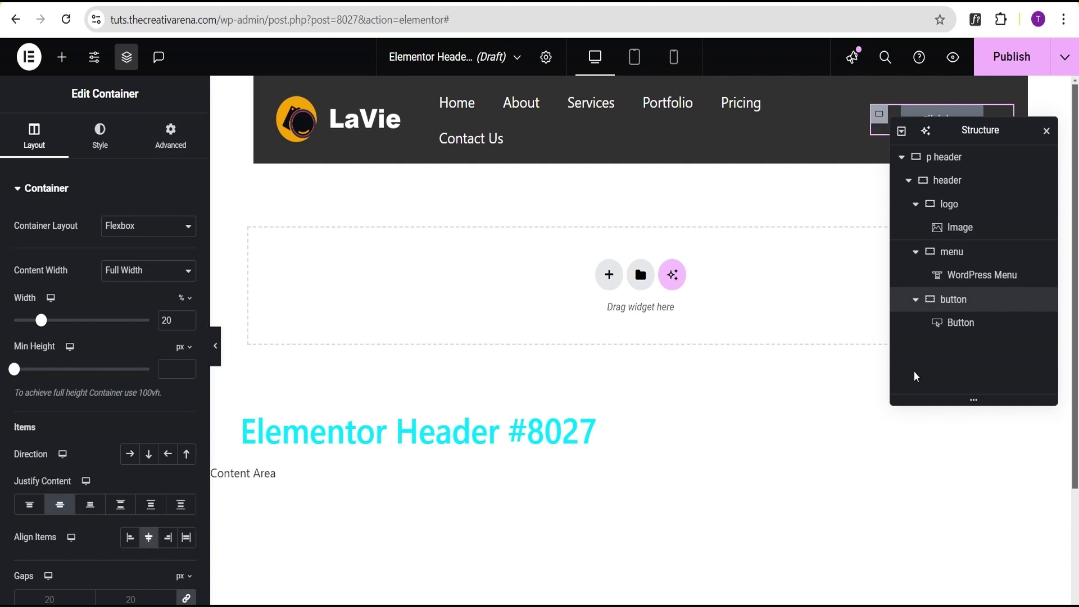
# - Change the Button widget's text to "Download Now"
pyautogui.click(959, 329)
pyautogui.moveTo(149, 264); pyautogui.dragTo(45, 249)
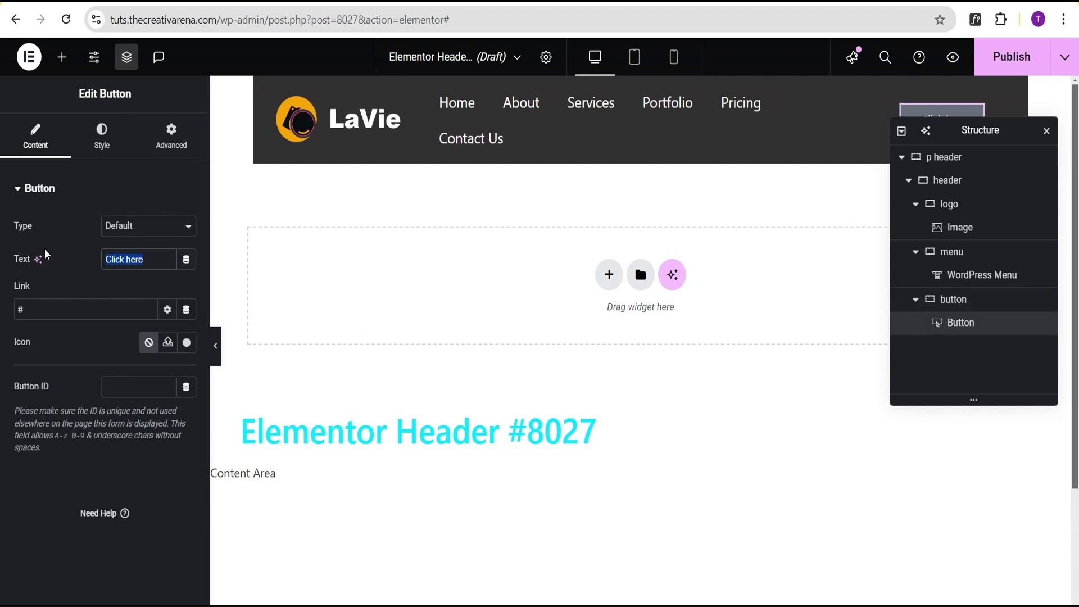
pyautogui.write('Down')
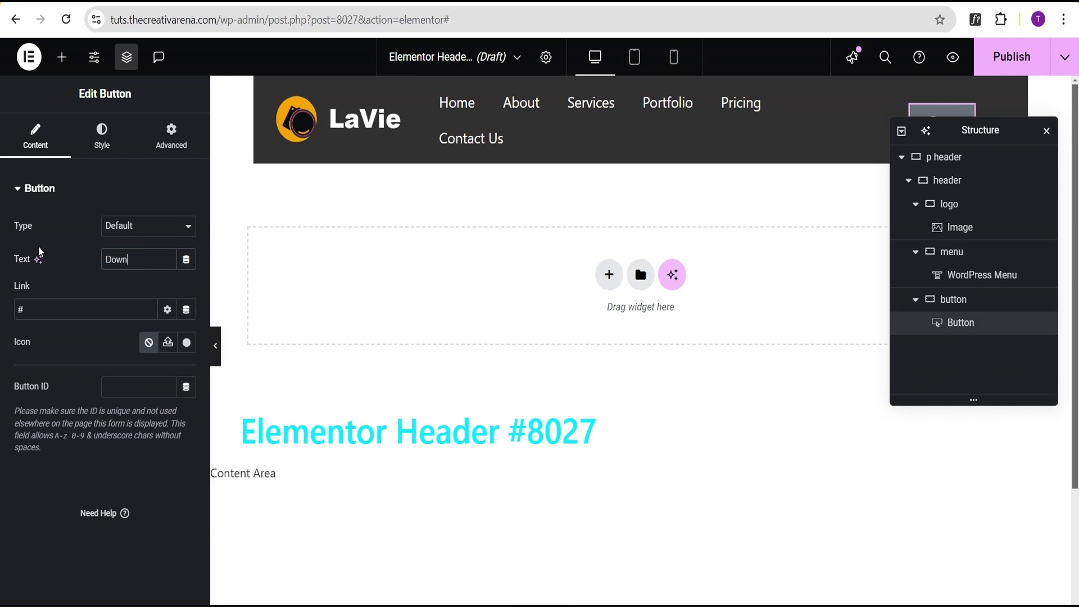
pyautogui.write('load Now')
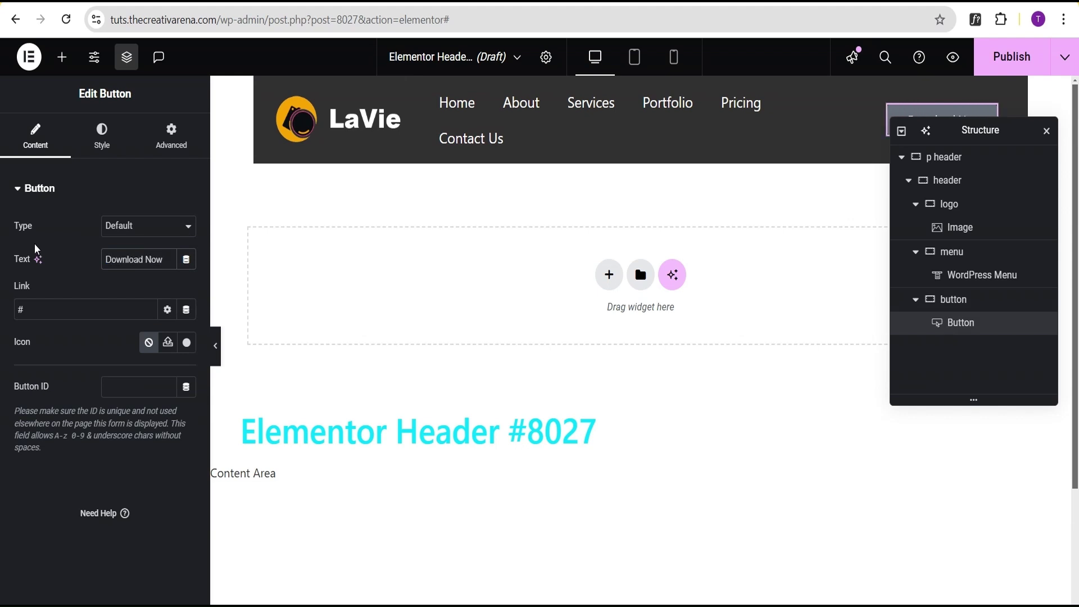
# - Set the button's normal background to the orange-yellow global color and preview the header at full width
pyautogui.click(102, 140)
pyautogui.scroll(-2, 113, 291)
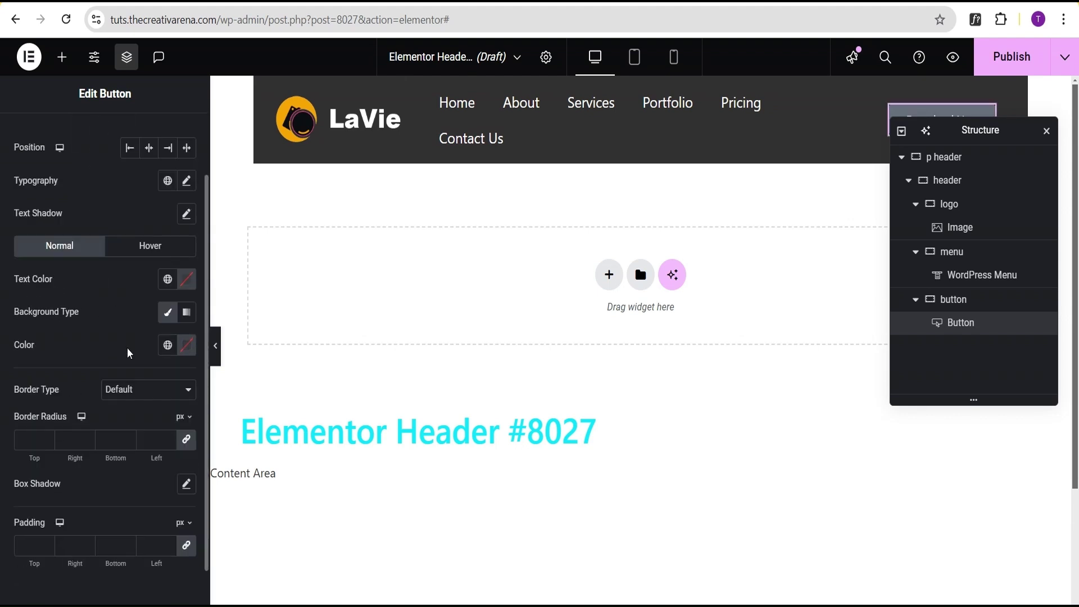
pyautogui.click(188, 345)
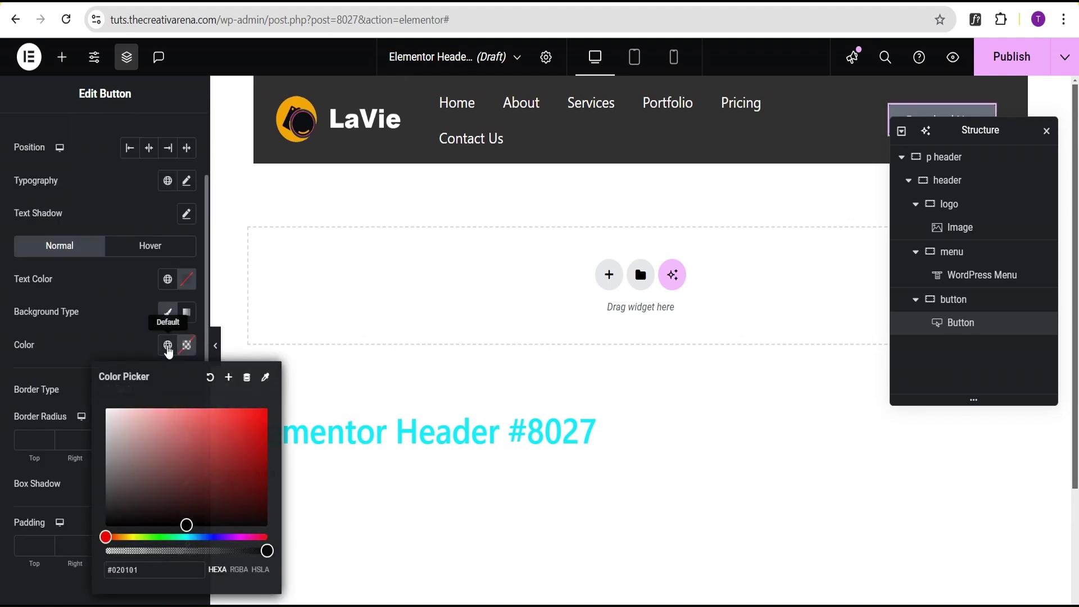
pyautogui.click(168, 346)
pyautogui.click(60, 280)
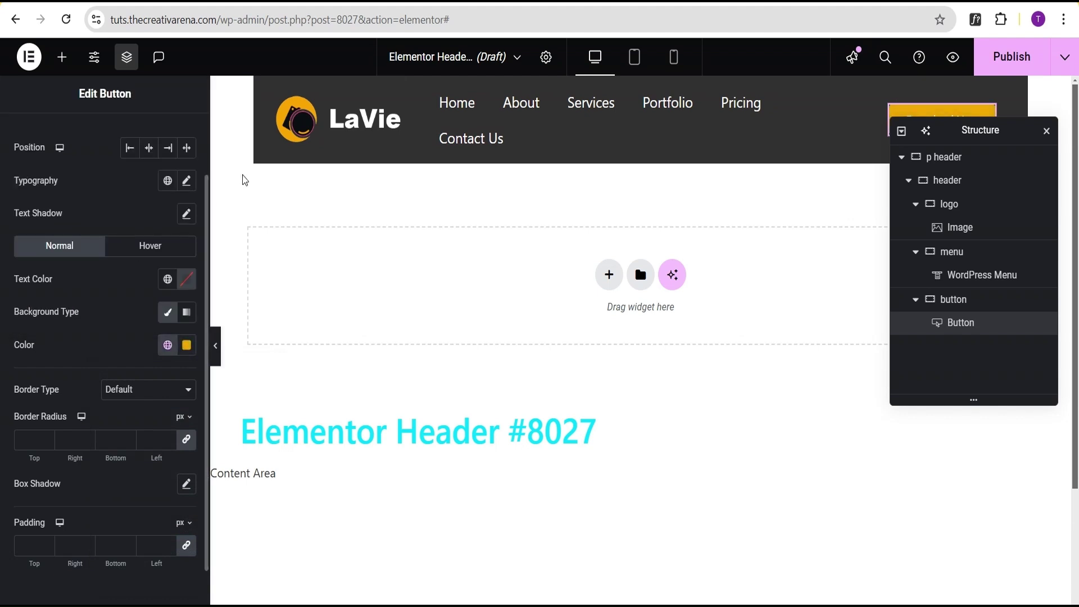
pyautogui.click(215, 345)
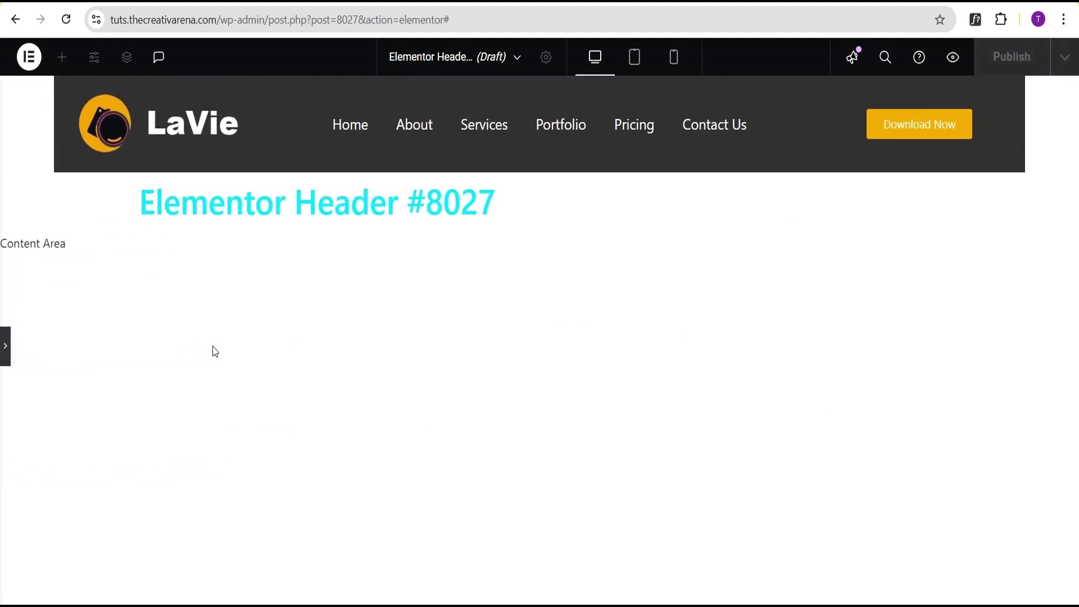
pyautogui.click(4, 354)
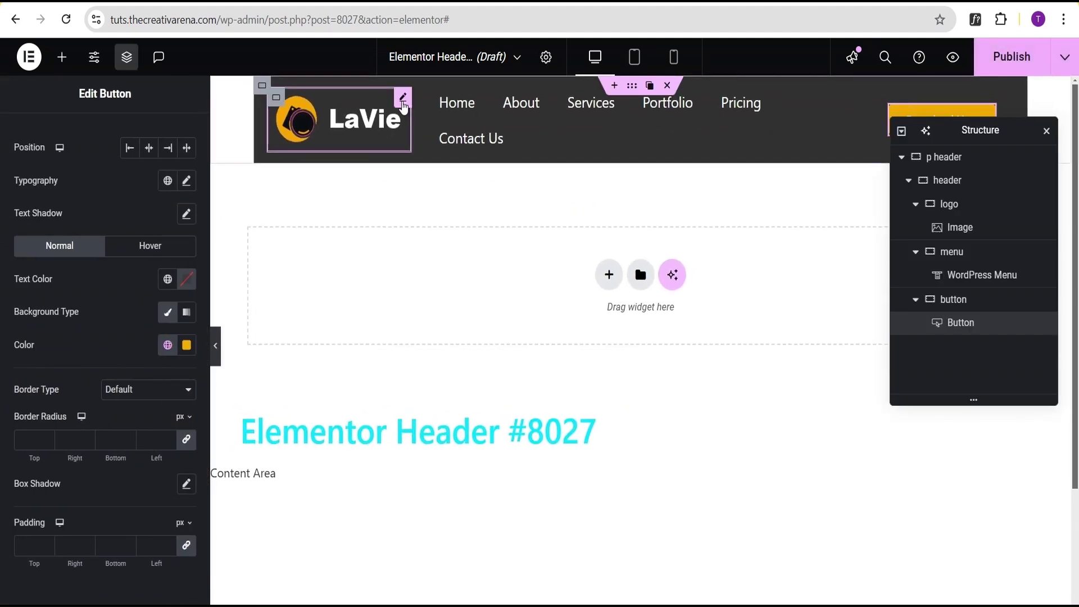
# - Set the logo image's max width to 80% with left alignment and preview the header at full width
pyautogui.click(405, 99)
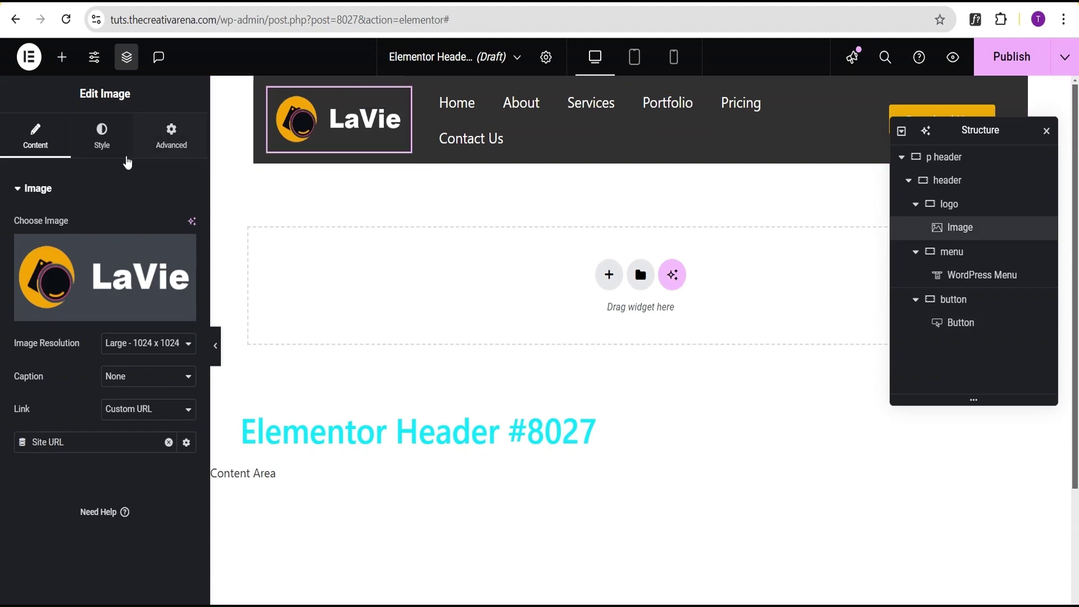
pyautogui.click(102, 145)
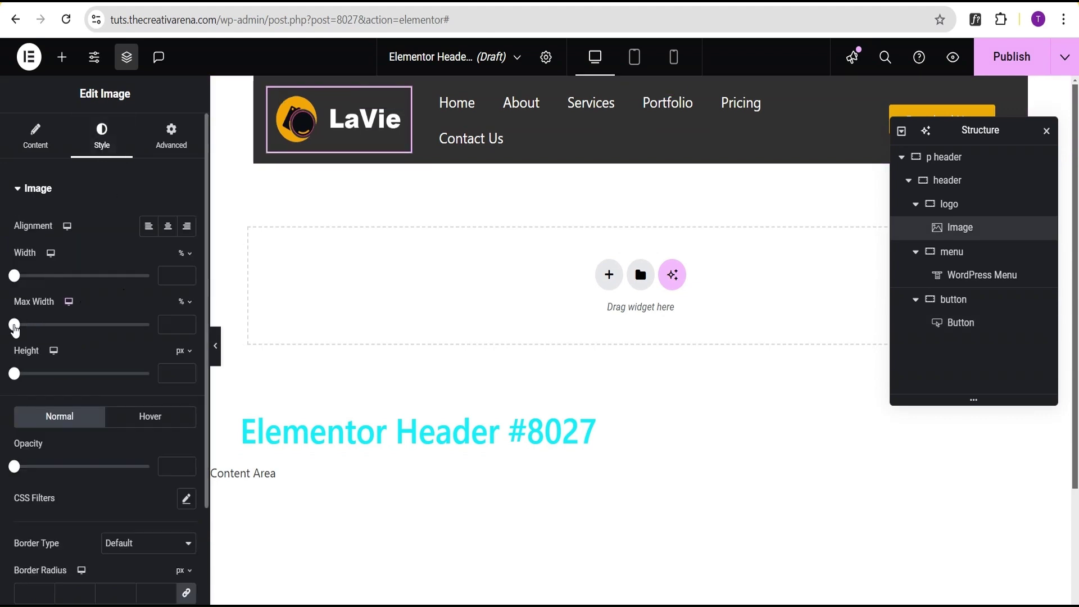
pyautogui.moveTo(15, 330); pyautogui.dragTo(123, 335)
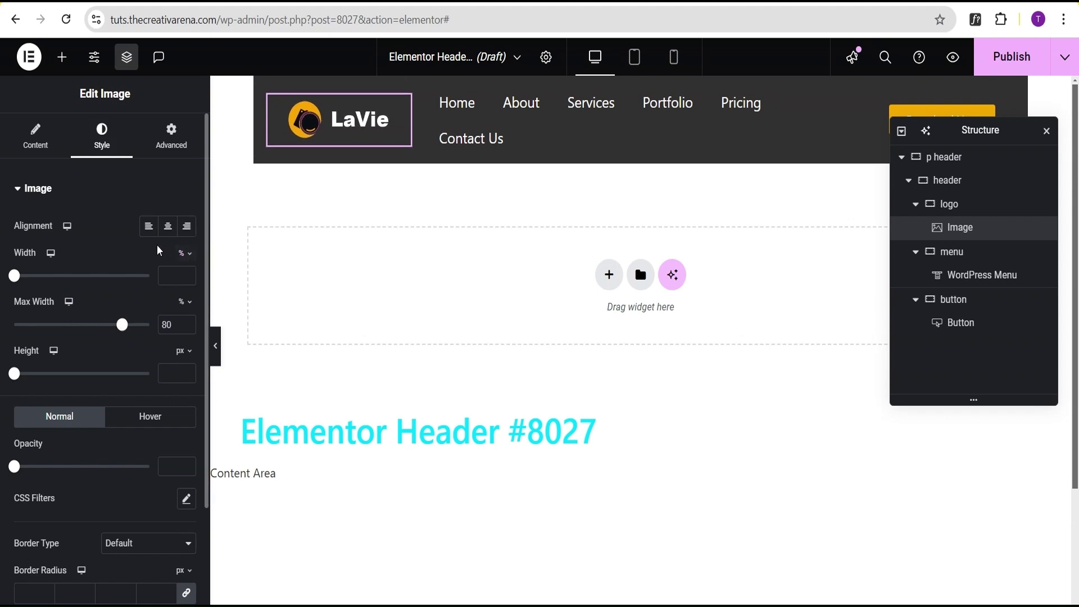
pyautogui.click(149, 227)
pyautogui.click(215, 350)
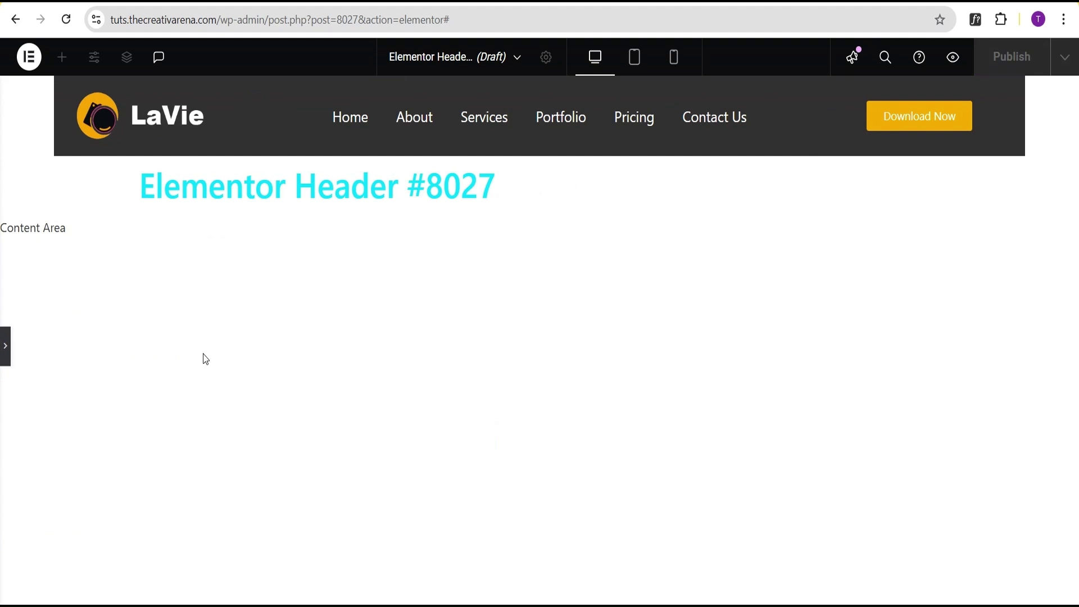
pyautogui.click(5, 347)
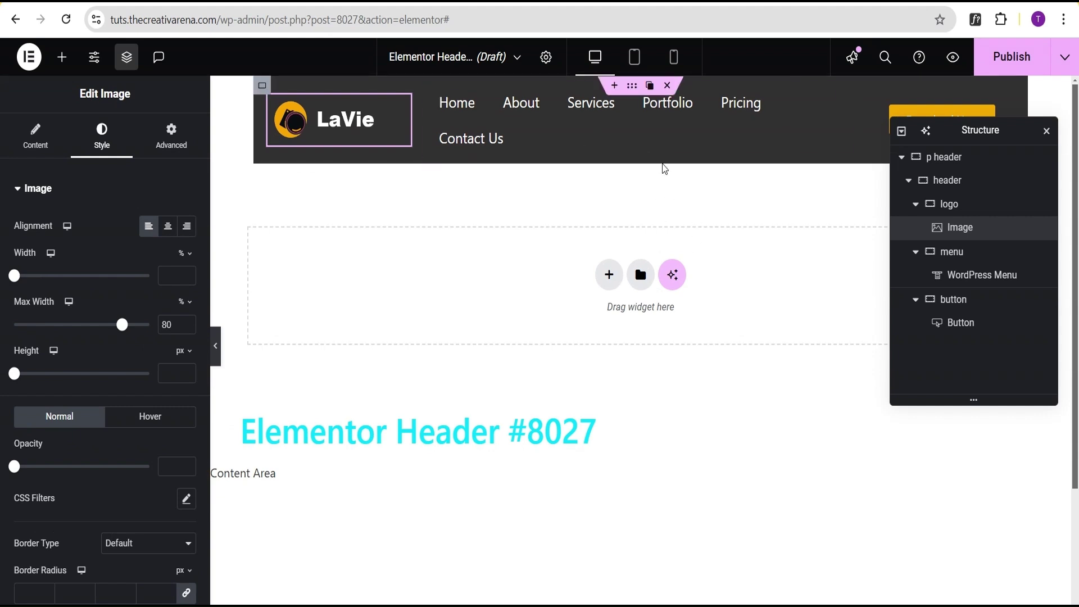
# - In tablet view, set the "logo" container's width to 55% and the logo image's max width to 42%
pyautogui.click(634, 59)
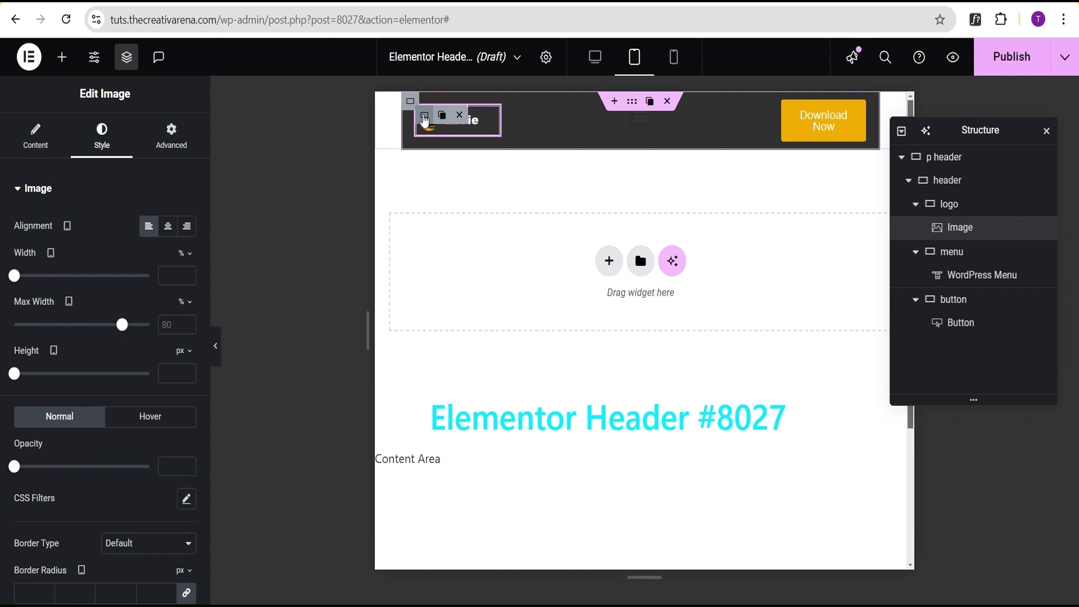
pyautogui.click(423, 118)
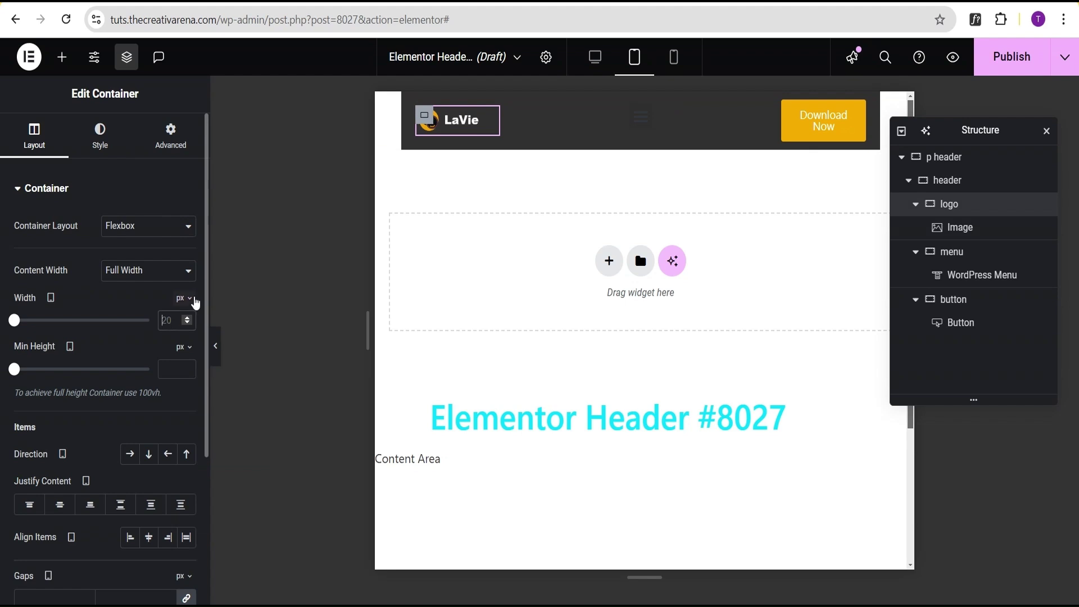
pyautogui.click(185, 300)
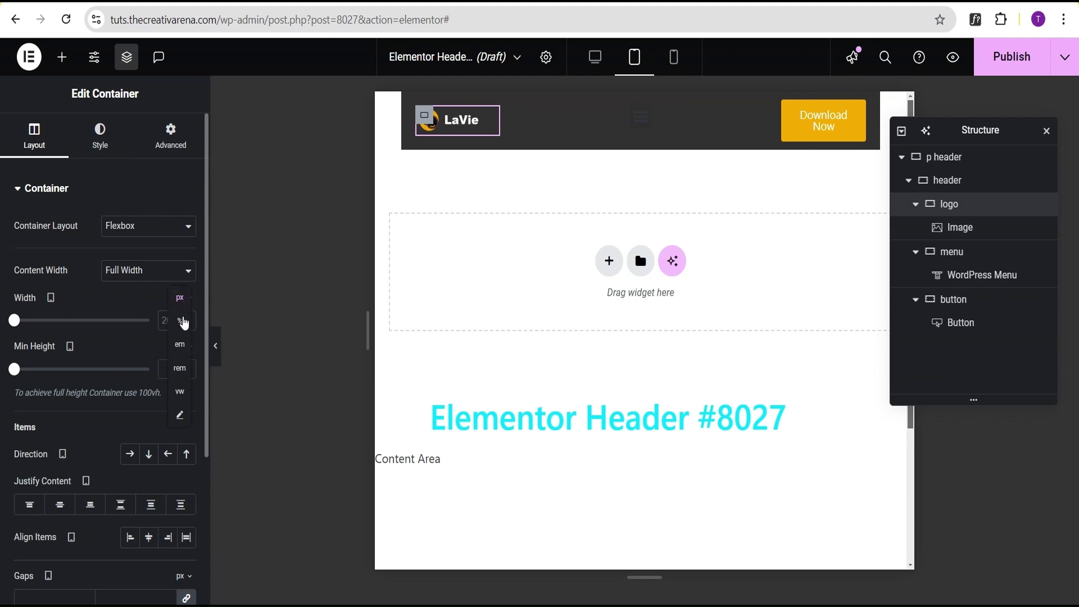
pyautogui.click(182, 318)
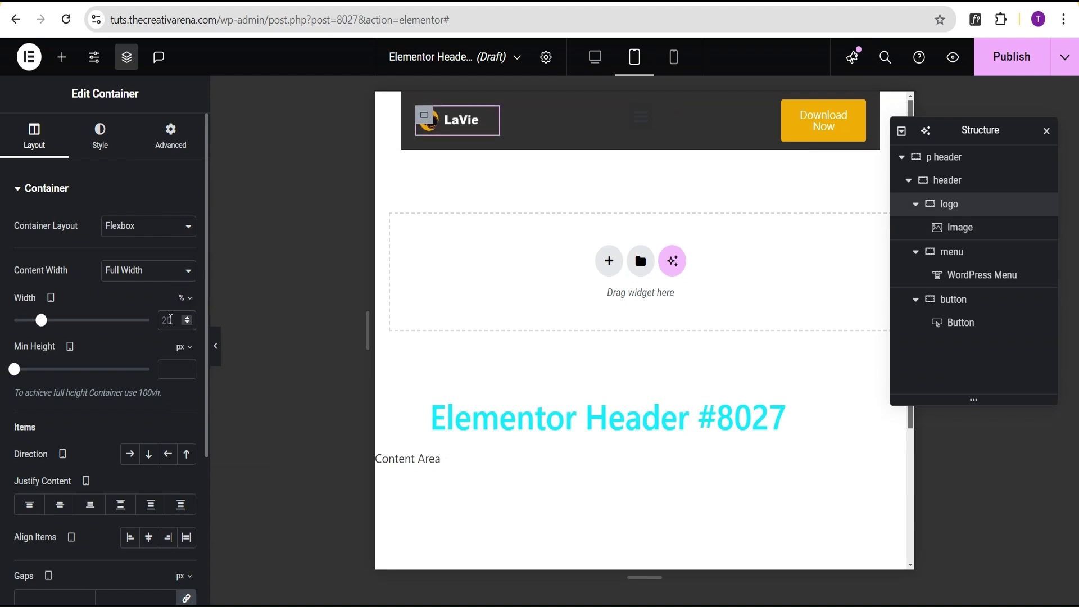
pyautogui.doubleClick(169, 320)
pyautogui.write('55')
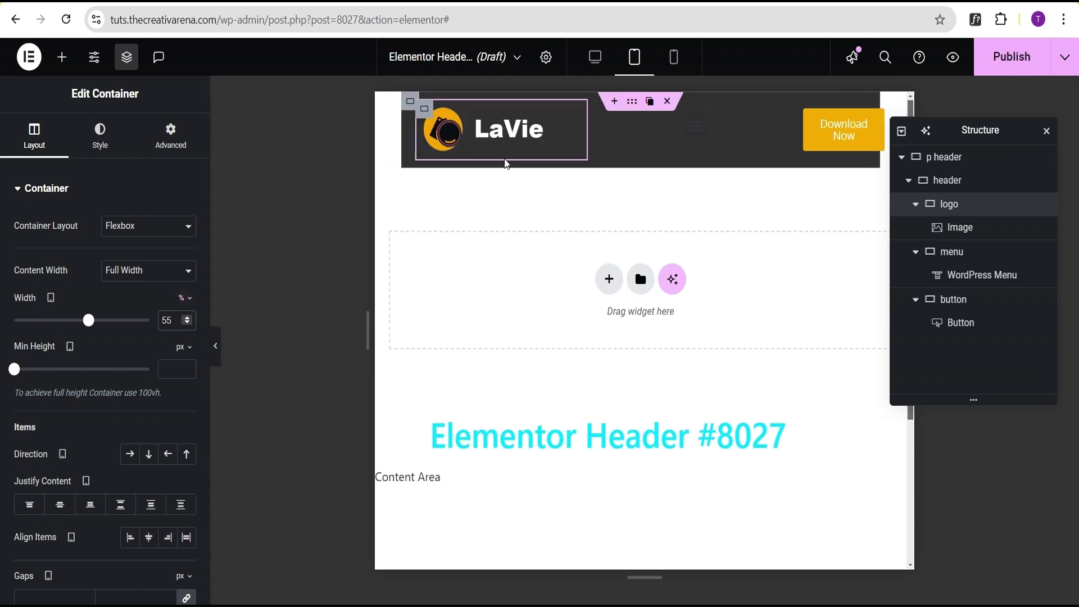
pyautogui.click(574, 109)
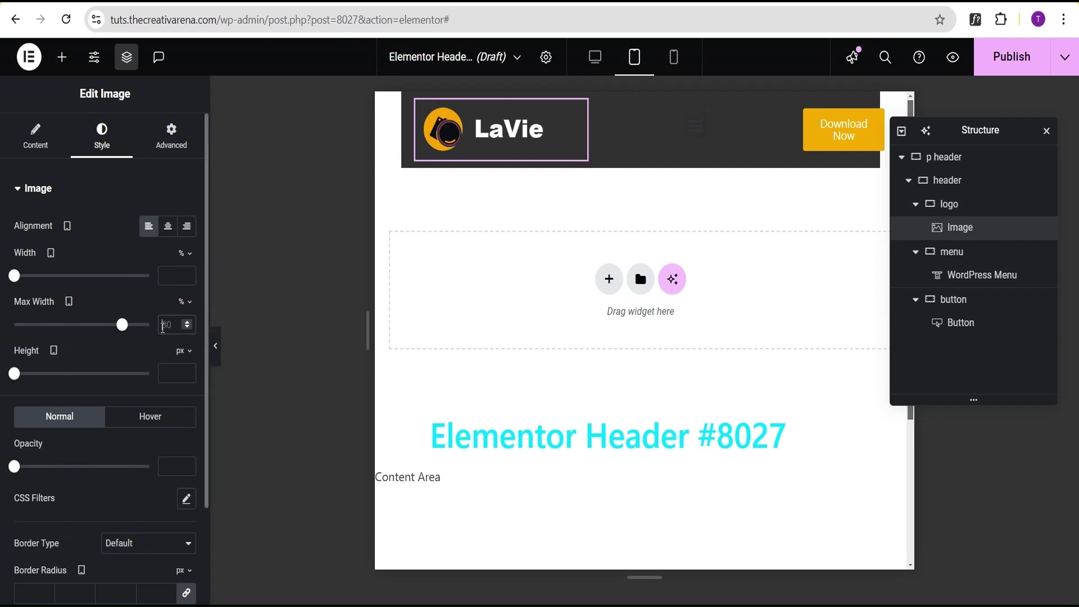
pyautogui.write('42')
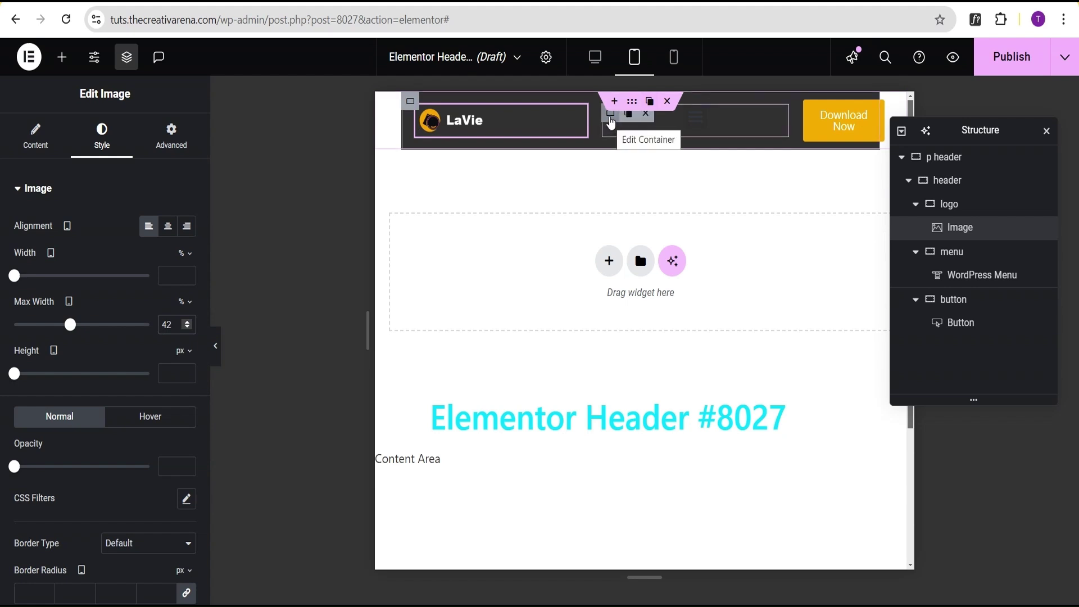
# - Set the "menu" container's tablet width to 15%
pyautogui.click(610, 119)
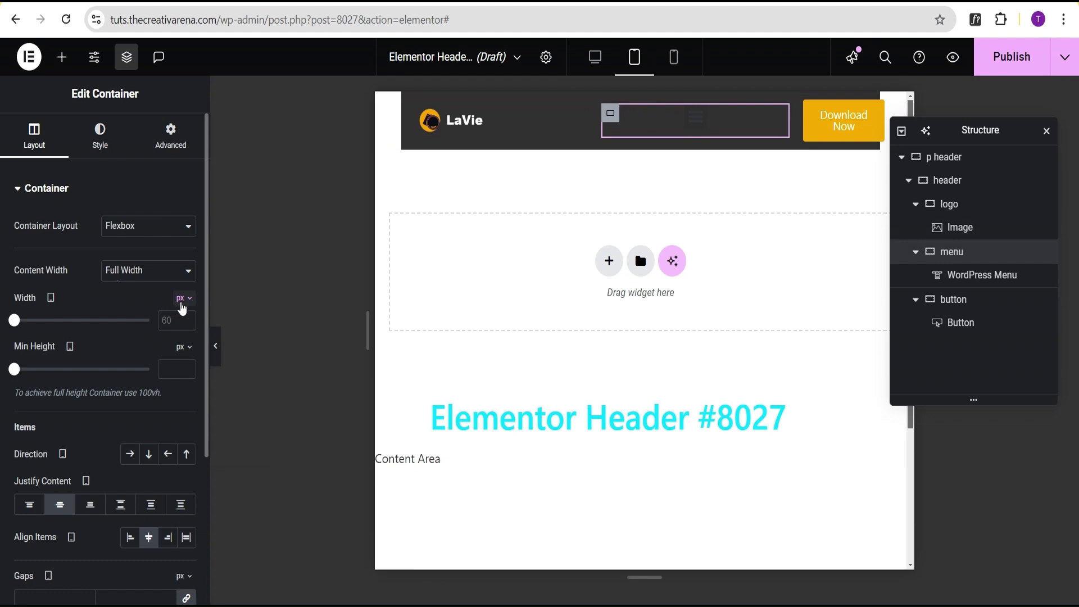
pyautogui.click(181, 303)
pyautogui.click(180, 320)
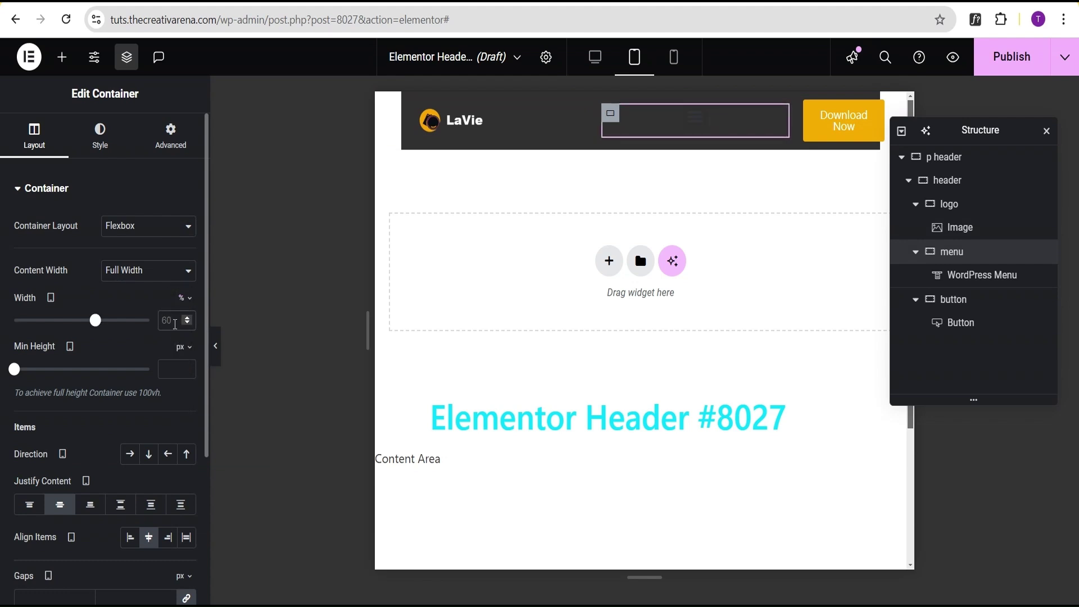
pyautogui.click(175, 324)
pyautogui.write('15')
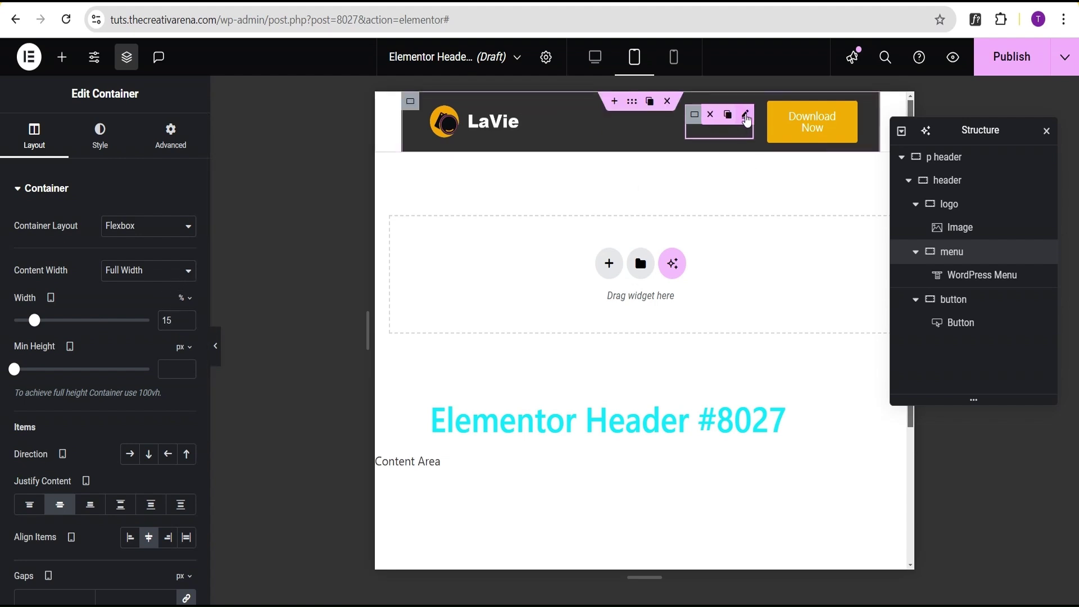
# - Set the WordPress Menu toggle button's normal background color to white, #FFFFFF
pyautogui.click(745, 118)
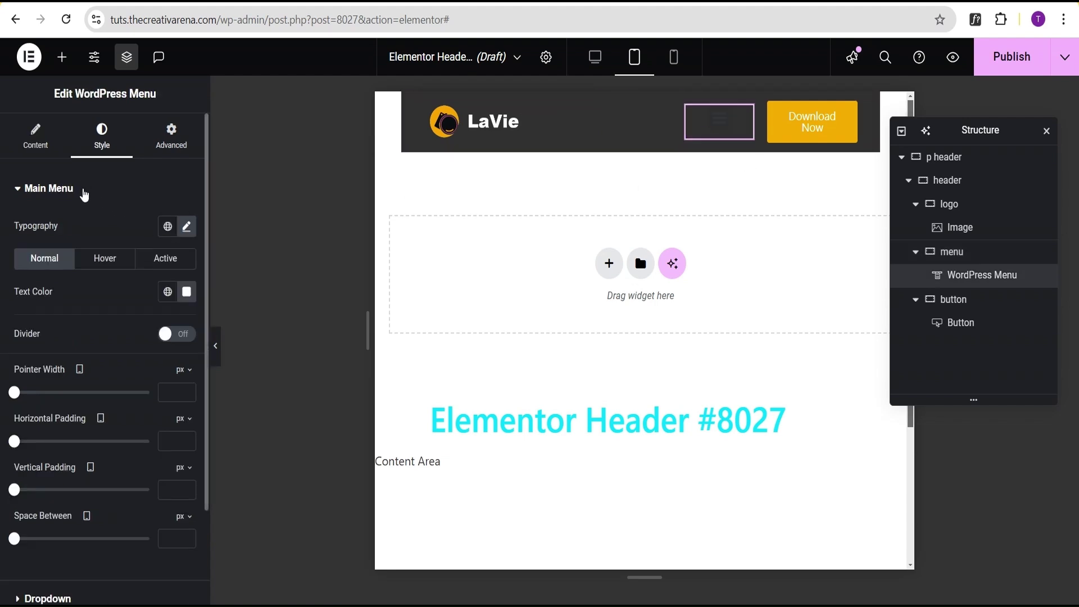
pyautogui.scroll(-3, 84, 214)
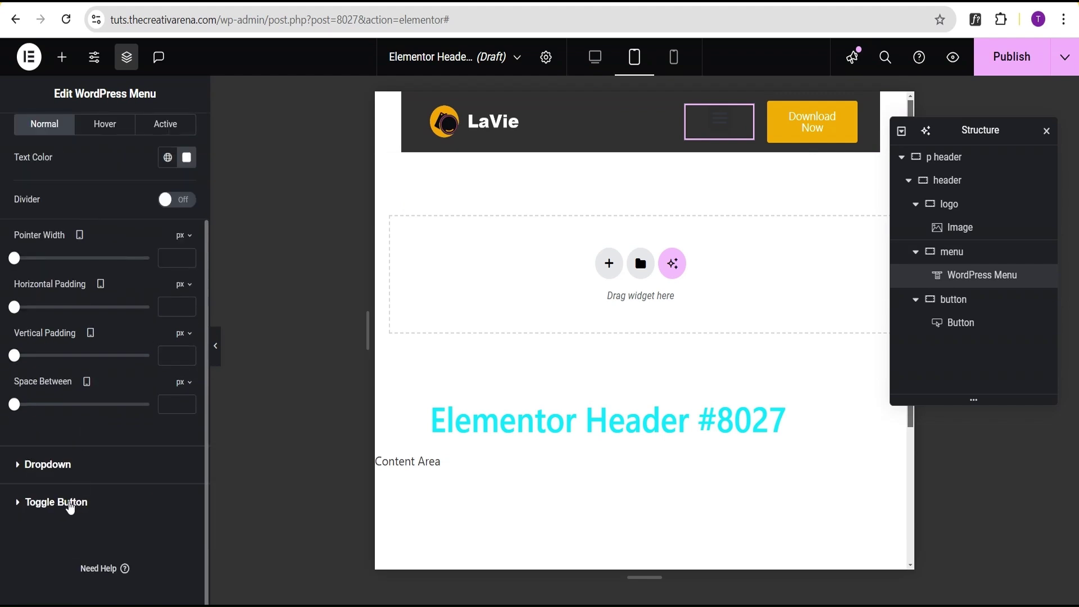
pyautogui.click(70, 506)
pyautogui.click(186, 368)
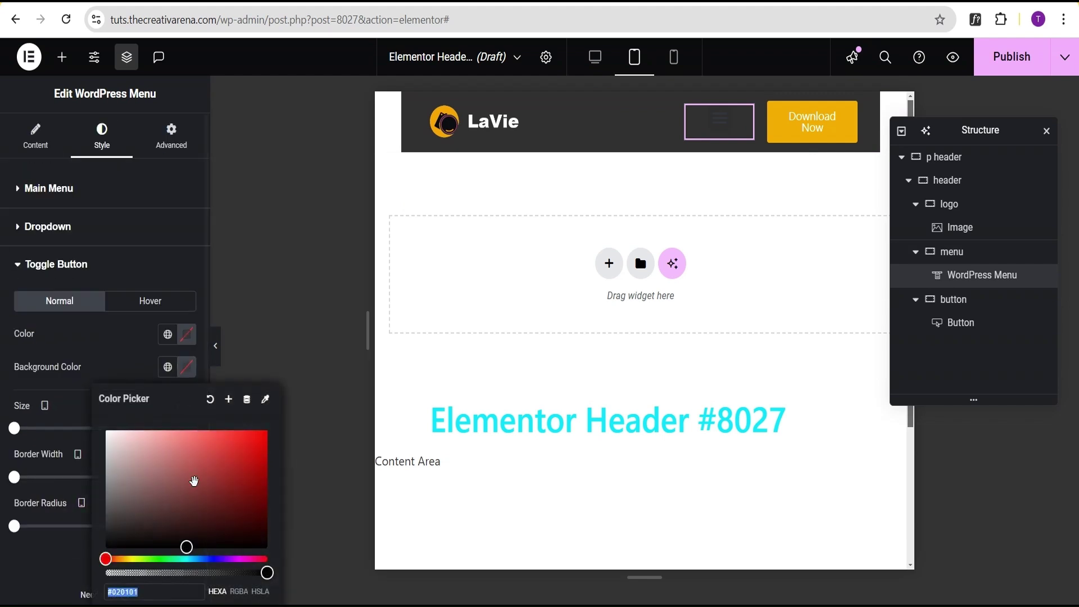
pyautogui.moveTo(193, 482)
pyautogui.mouseDown()
pyautogui.moveTo(185, 567)
pyautogui.moveTo(97, 409)
pyautogui.mouseUp()
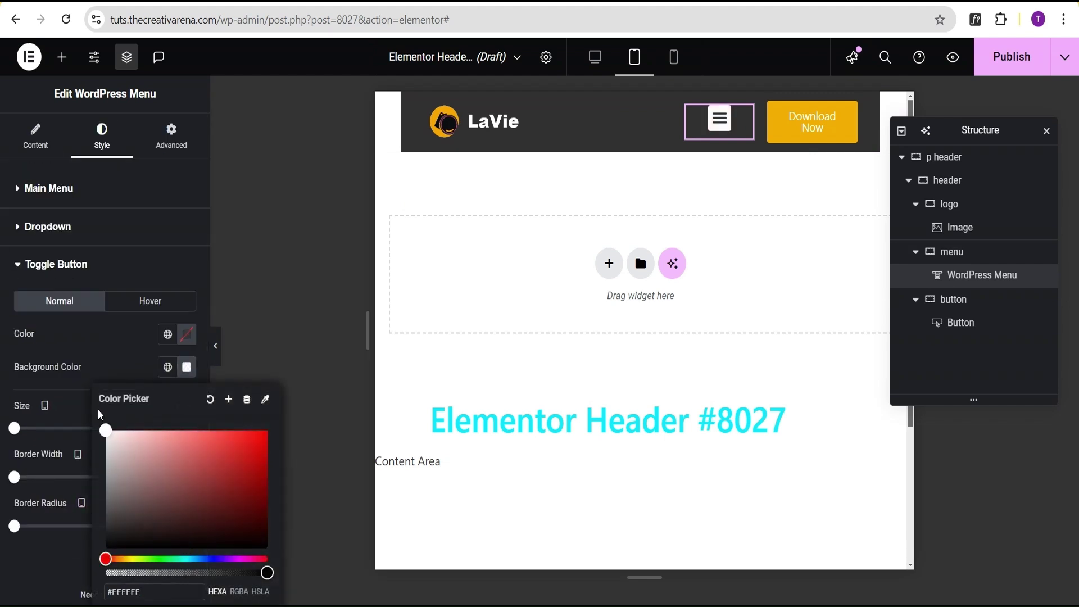
pyautogui.click(114, 356)
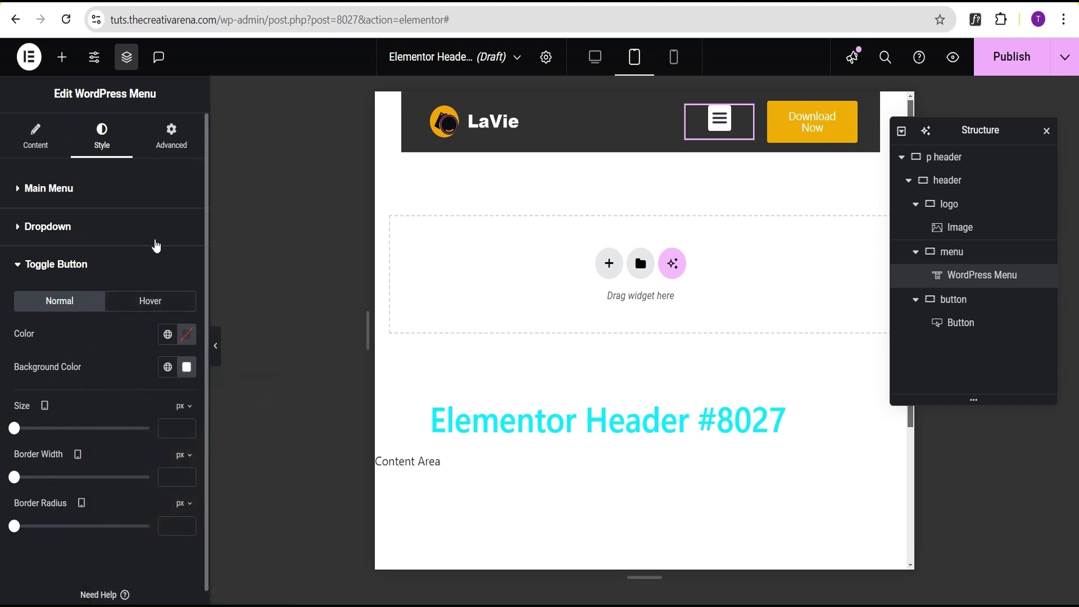
# - Unlink the WordPress Menu widget's tablet margins and set the bottom margin to -5 px
pyautogui.click(172, 141)
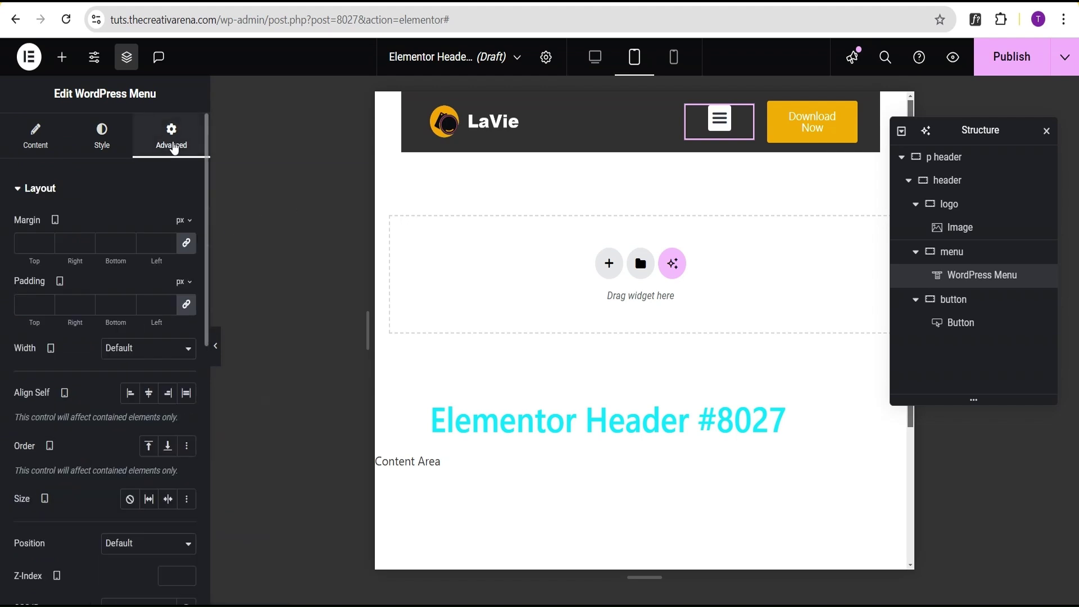
pyautogui.click(187, 244)
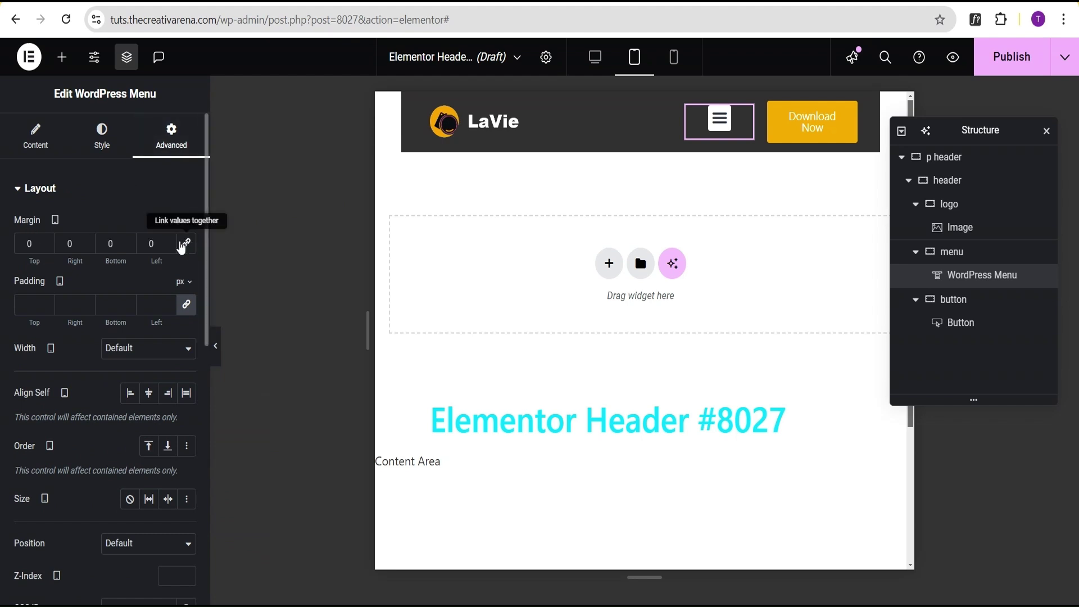
pyautogui.click(130, 246)
pyautogui.click(130, 246)
pyautogui.click(129, 246)
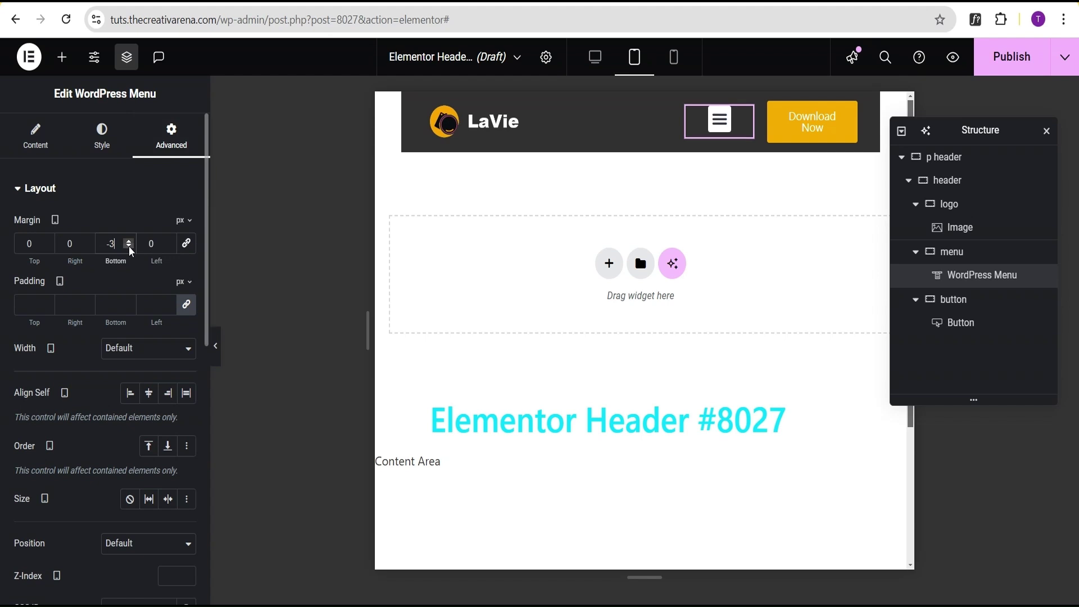
pyautogui.click(129, 246)
pyautogui.click(129, 246)
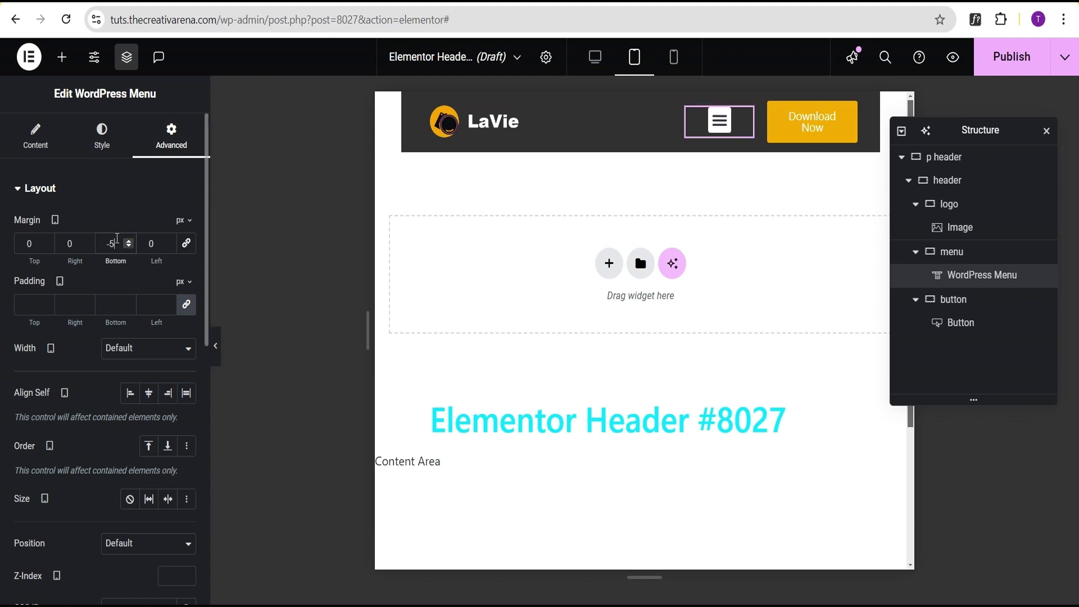
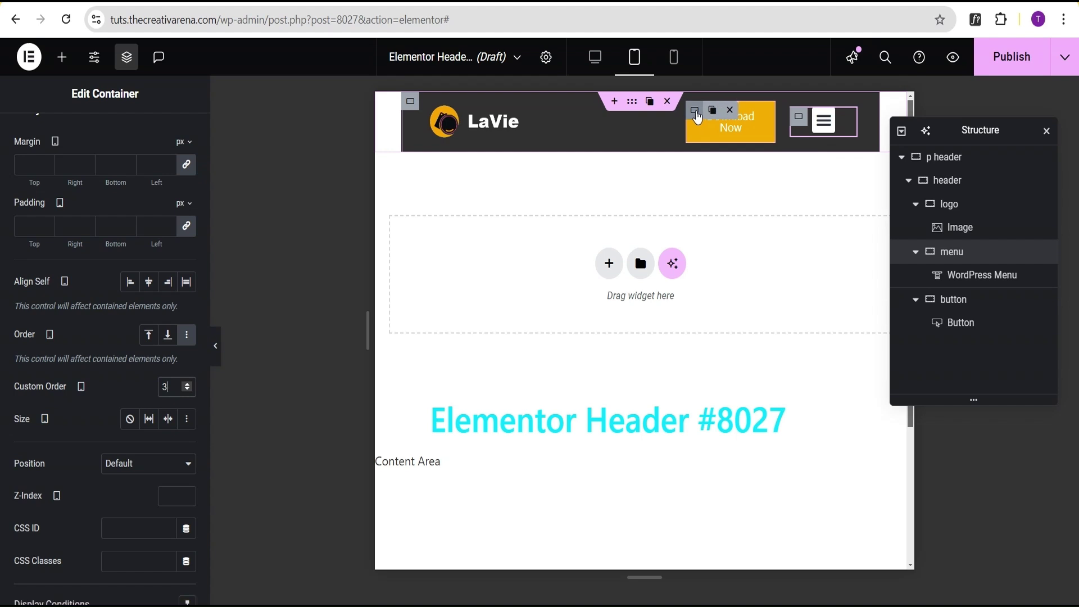
# - Set the "button" container's tablet width to 25%
pyautogui.click(694, 112)
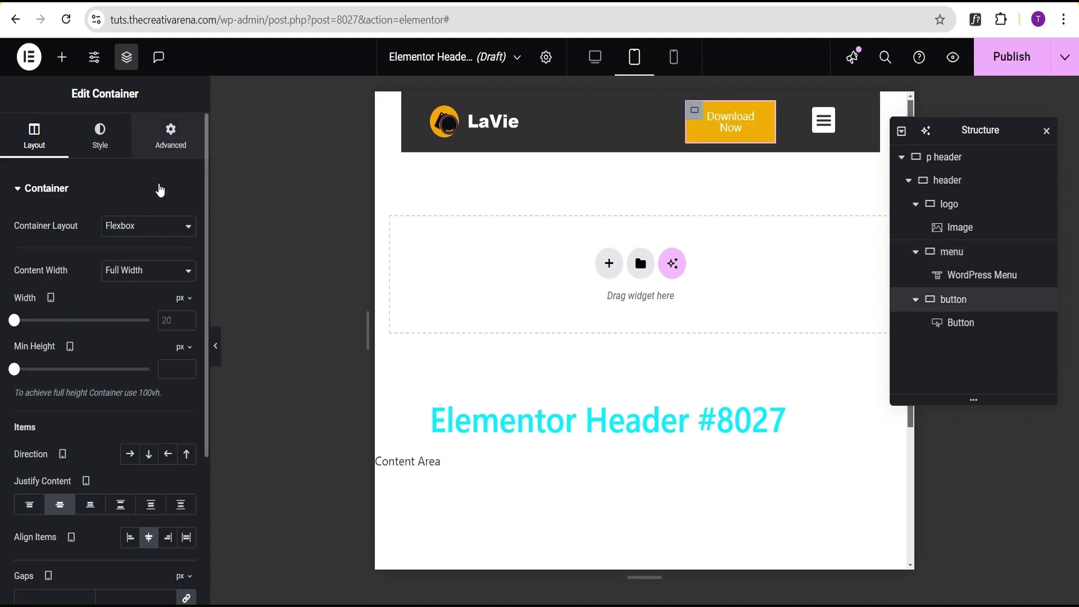
pyautogui.click(189, 304)
pyautogui.click(183, 327)
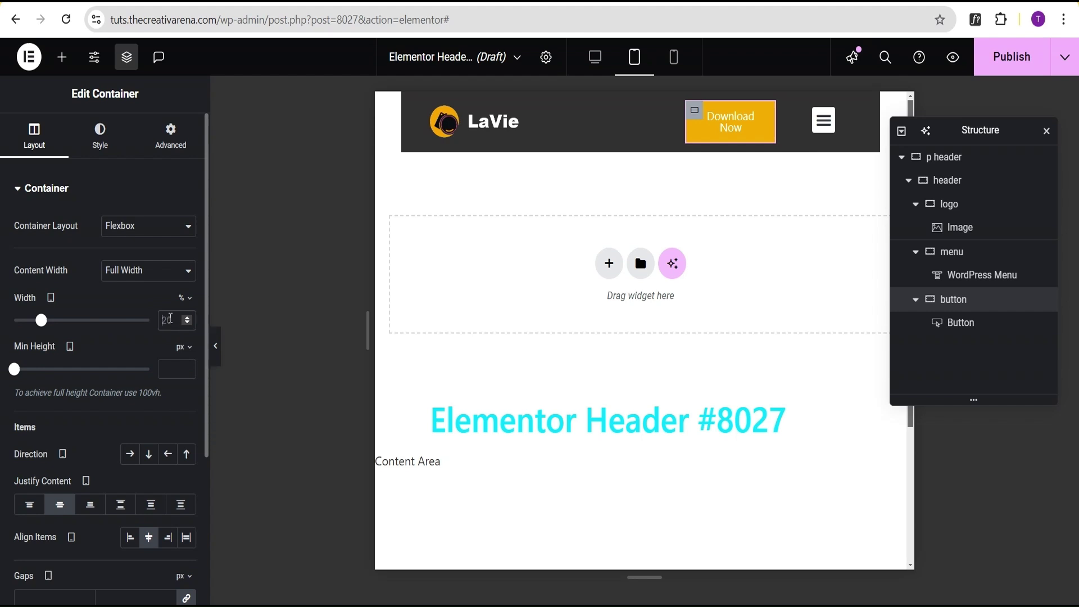
pyautogui.write('25')
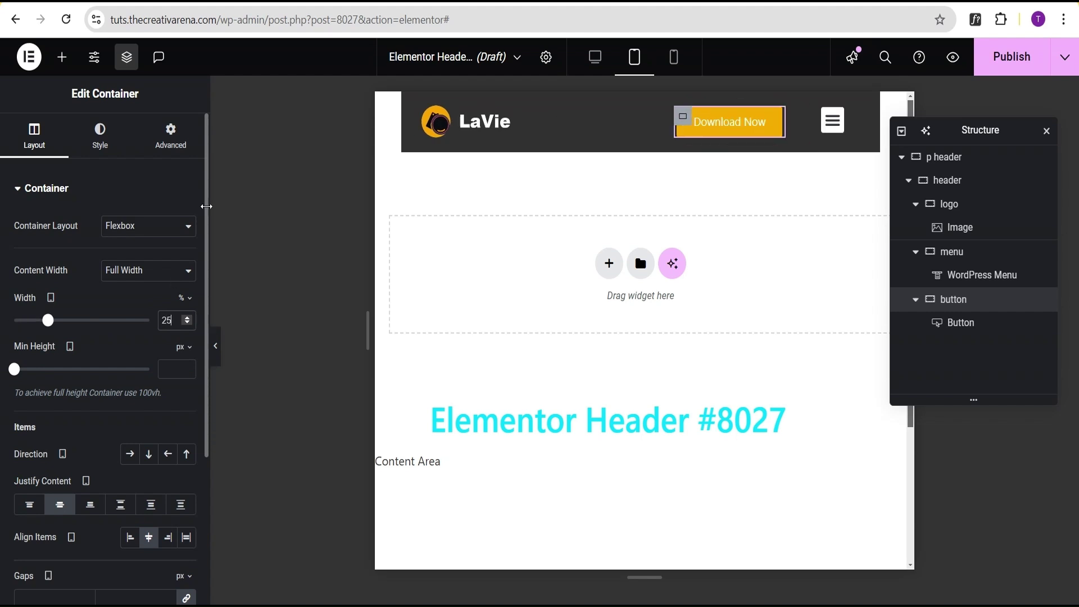
pyautogui.click(216, 346)
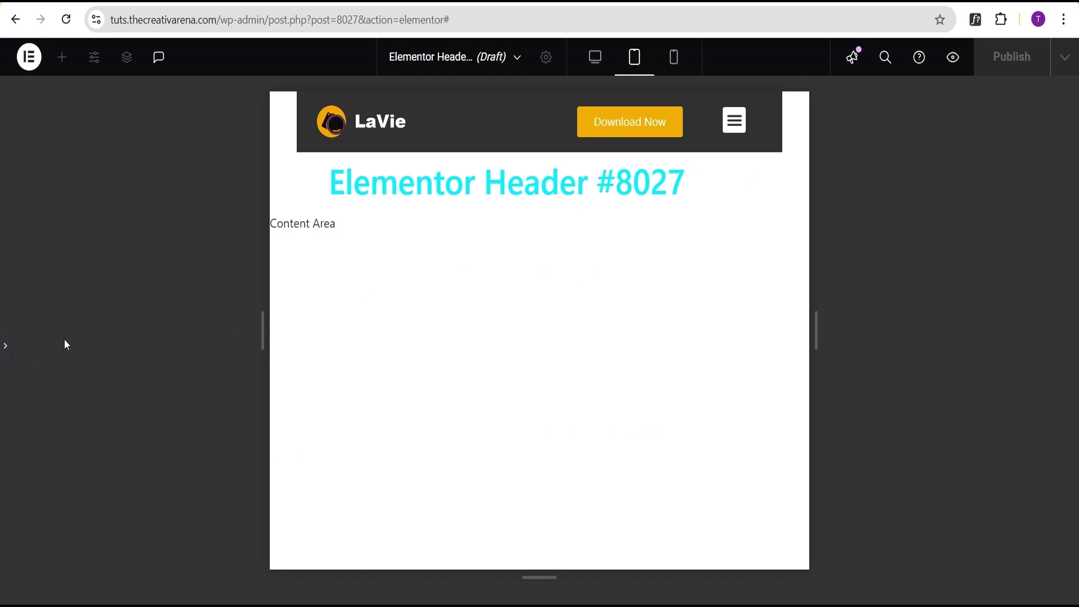
# - In mobile portrait view, set the "logo" container's width to 70%
pyautogui.click(676, 63)
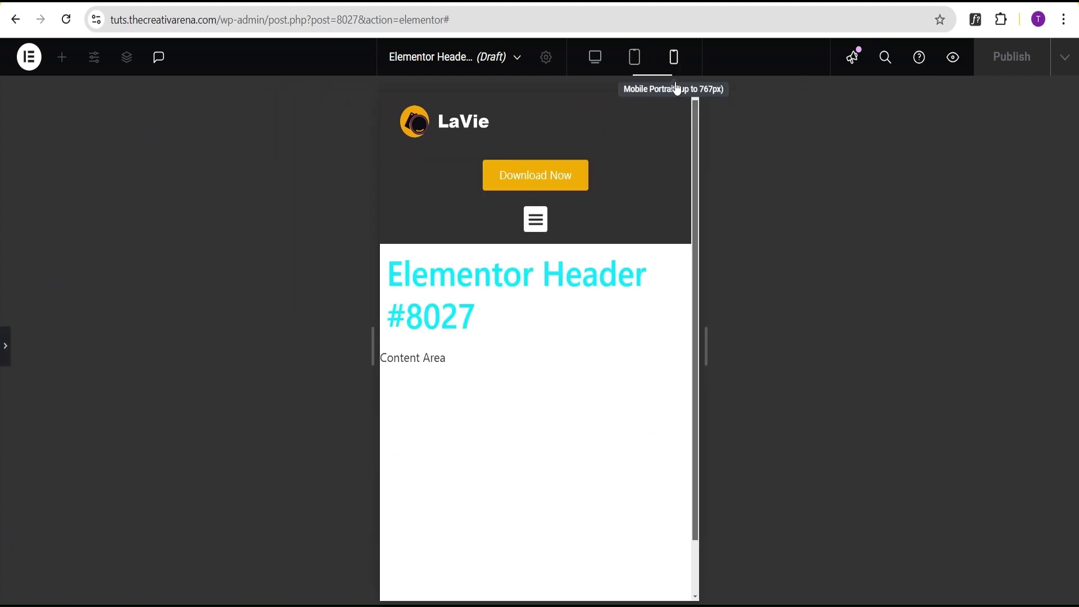
pyautogui.click(5, 349)
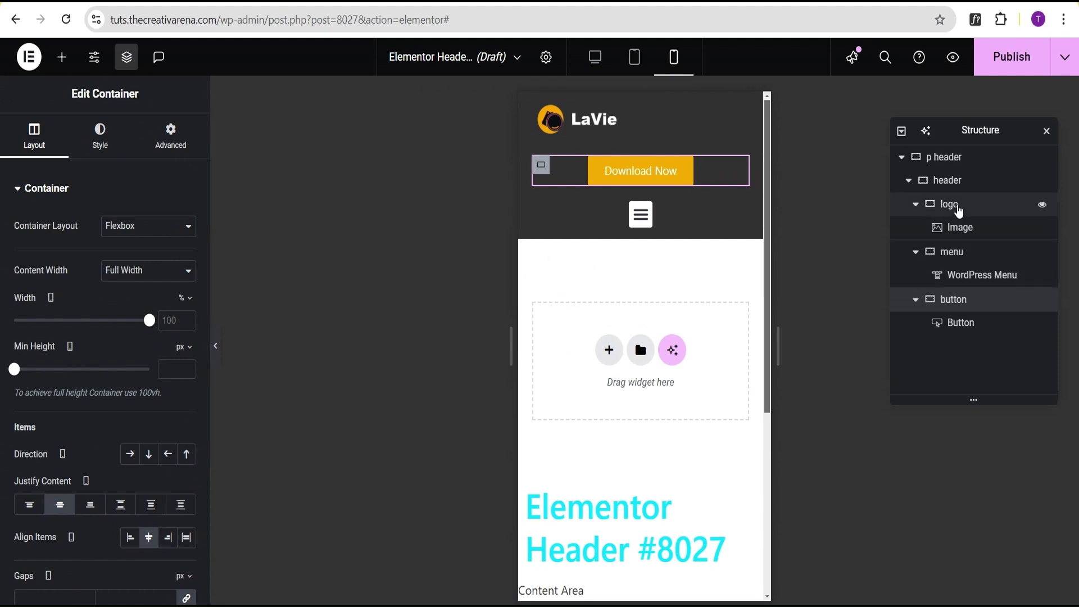
pyautogui.click(958, 207)
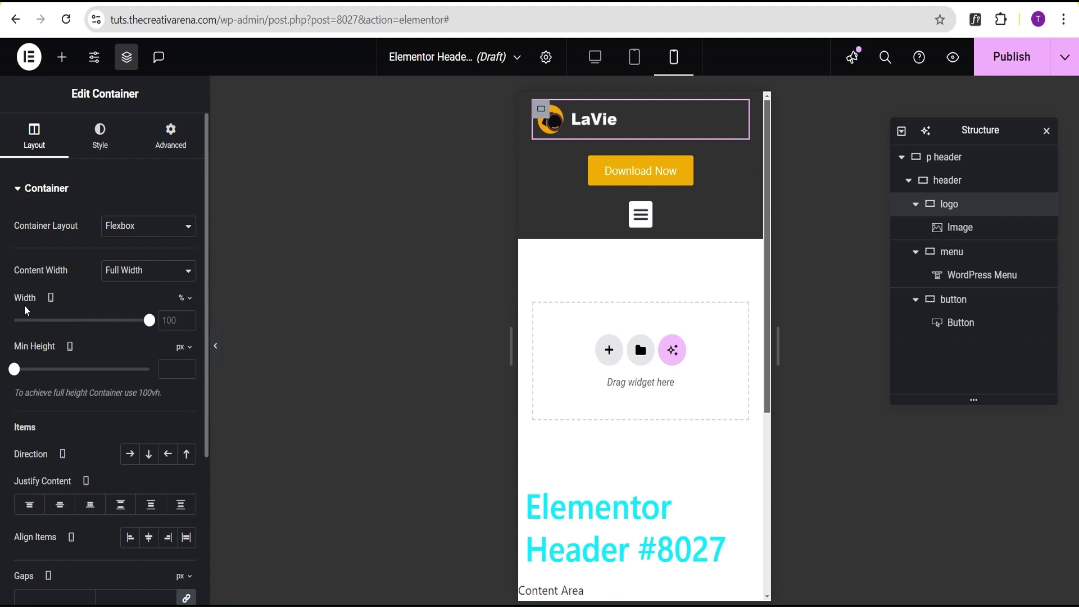
pyautogui.doubleClick(167, 320)
pyautogui.write('70')
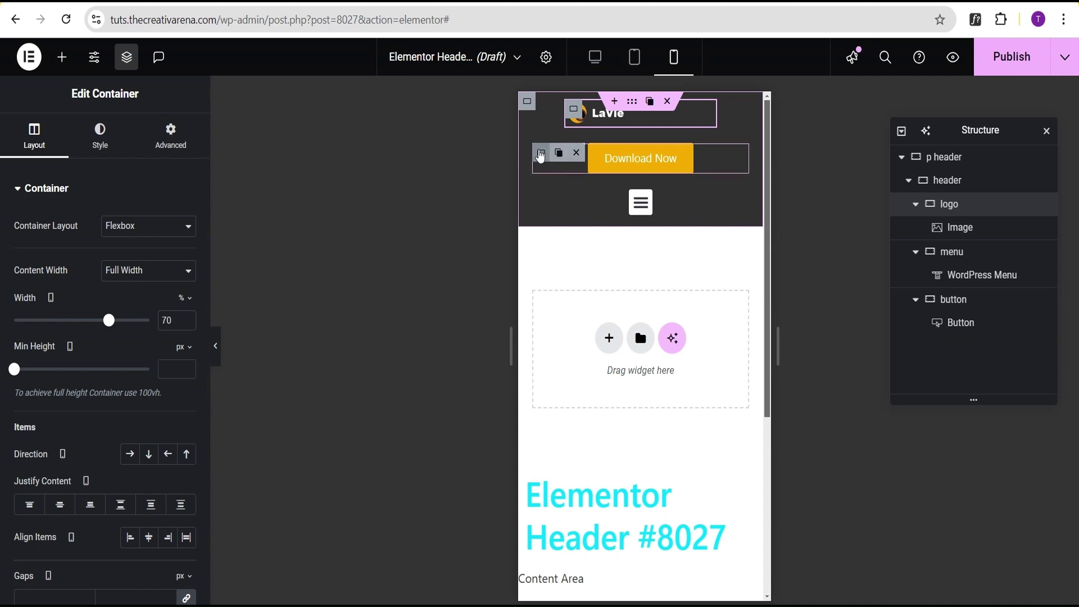
# - Hide the "button" container on mobile portrait through its responsive visibility settings
pyautogui.click(579, 153)
pyautogui.click(171, 138)
pyautogui.click(161, 190)
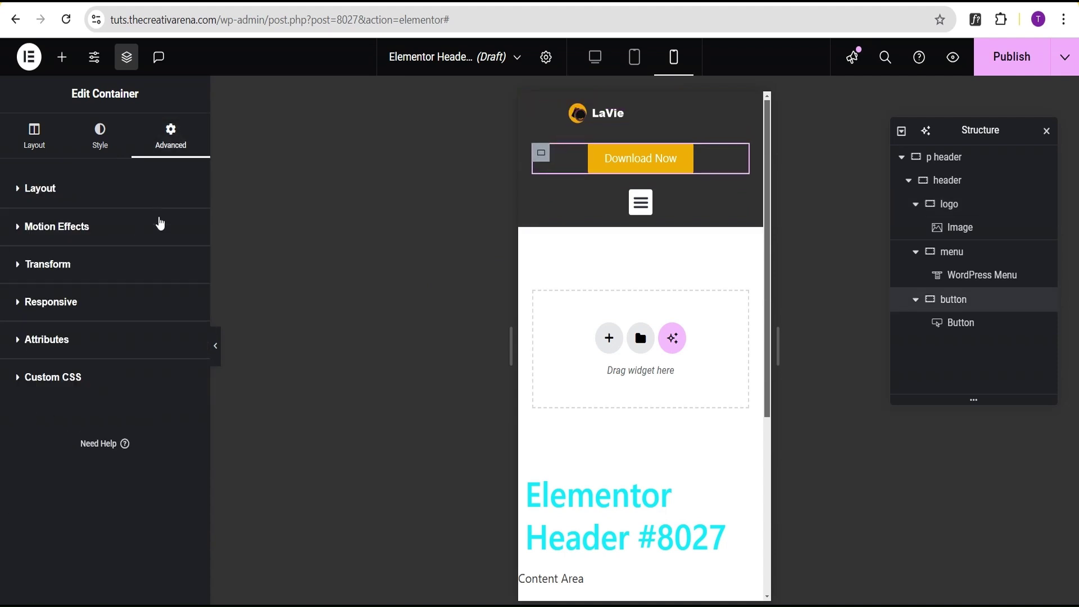
pyautogui.click(135, 310)
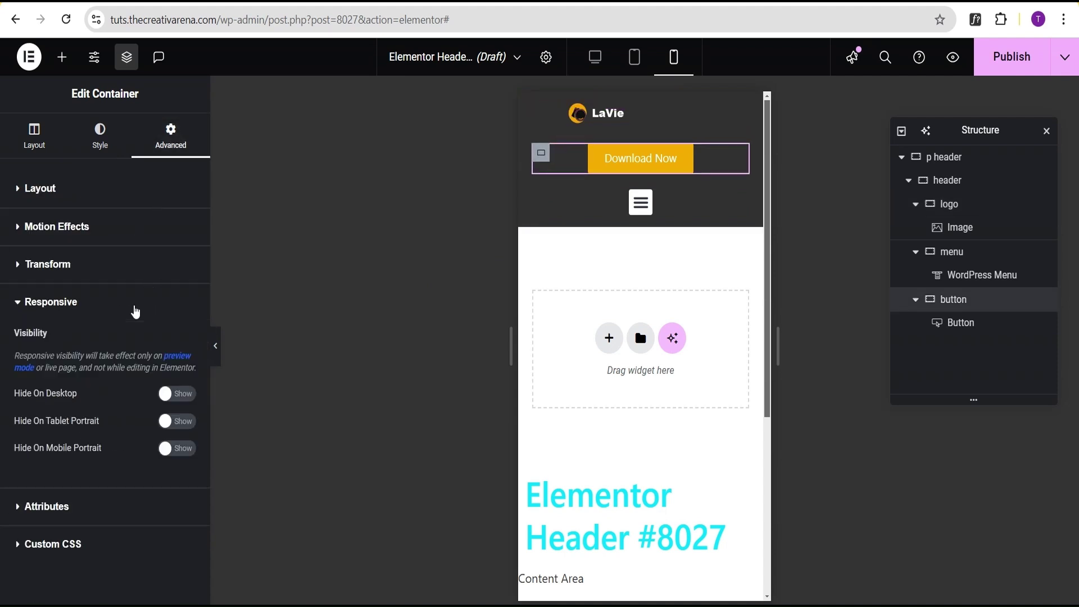
pyautogui.click(177, 452)
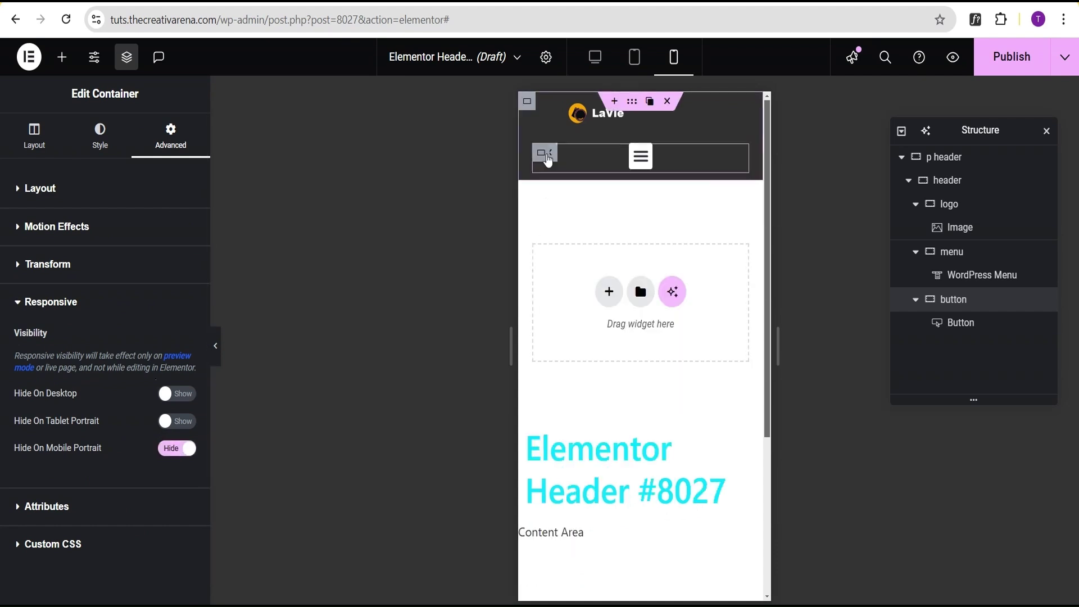
# - Set the "menu" container's mobile width to 20%
pyautogui.click(542, 155)
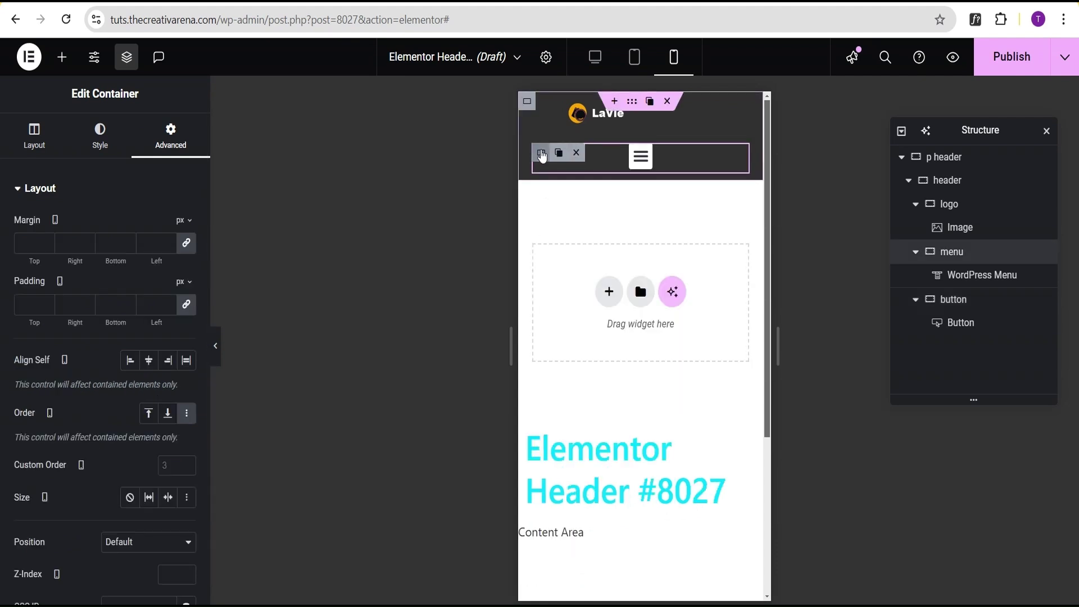
pyautogui.click(36, 144)
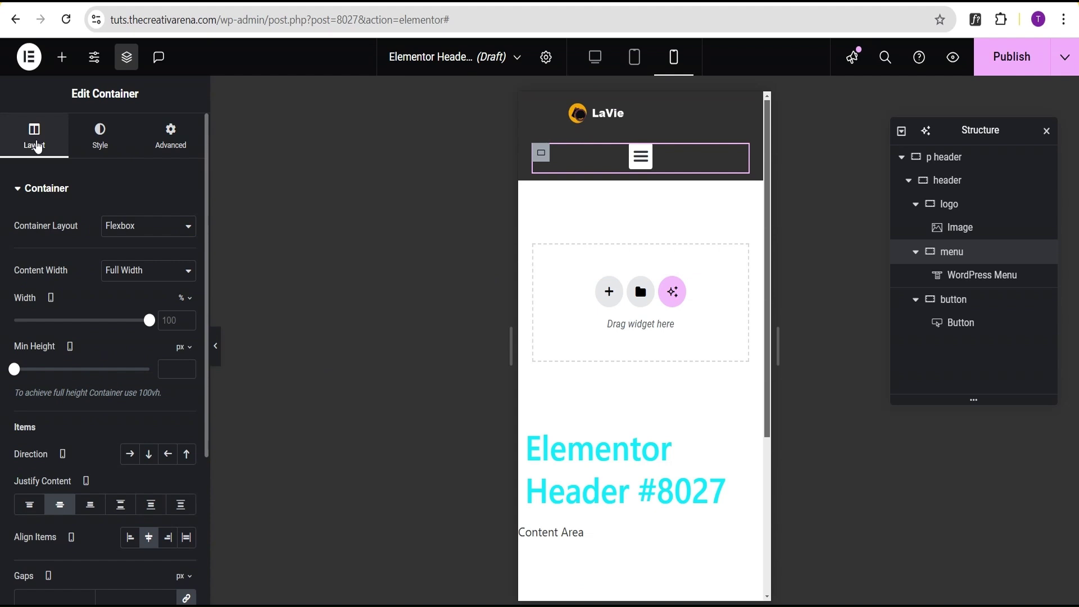
pyautogui.click(170, 319)
pyautogui.write('20')
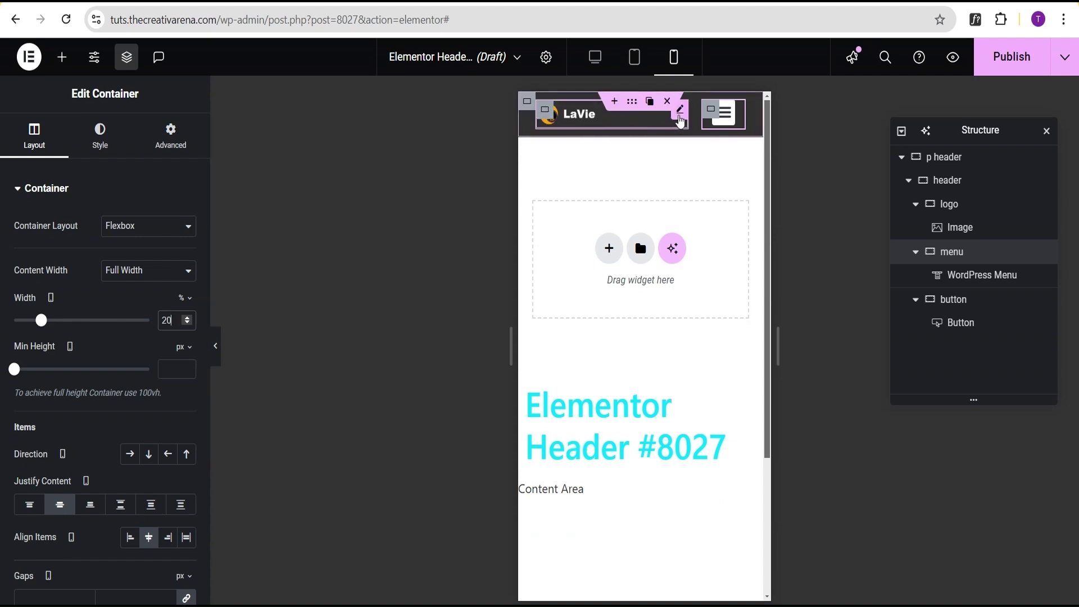
# - Set the logo image's mobile max width to 60%
pyautogui.click(681, 117)
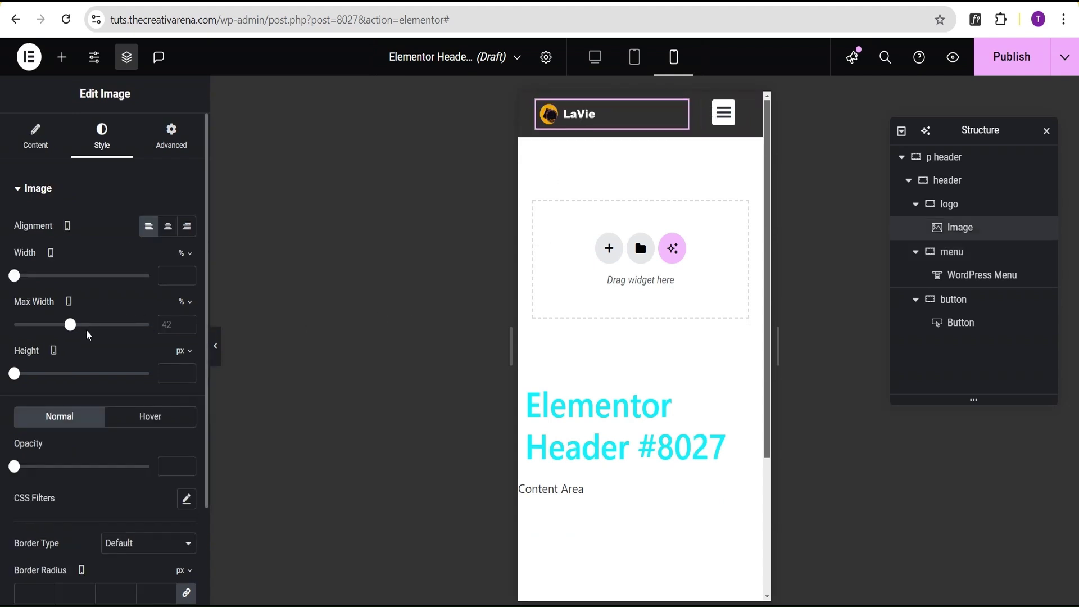
pyautogui.click(170, 324)
pyautogui.write('60')
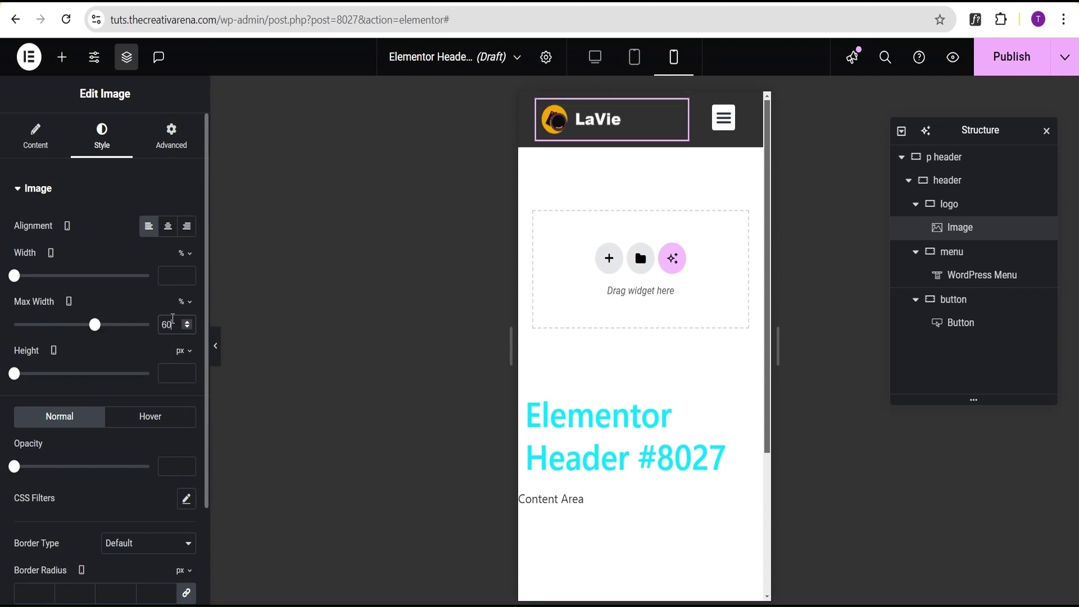
# - Preview the header layout at mobile, desktop and tablet sizes, and return to editing in desktop view
pyautogui.click(215, 346)
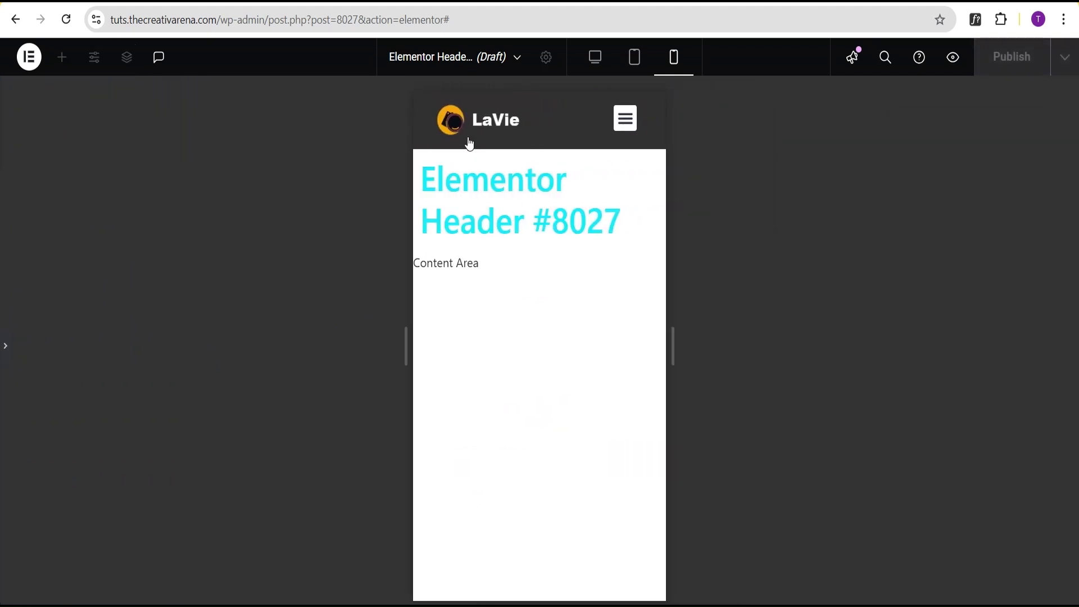
pyautogui.click(6, 349)
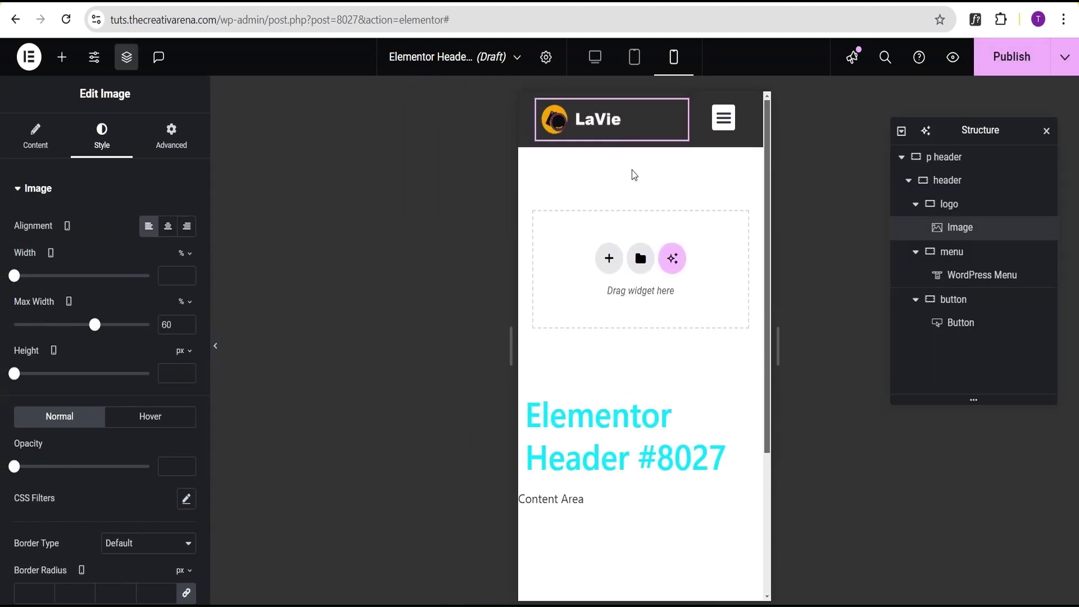
pyautogui.click(596, 56)
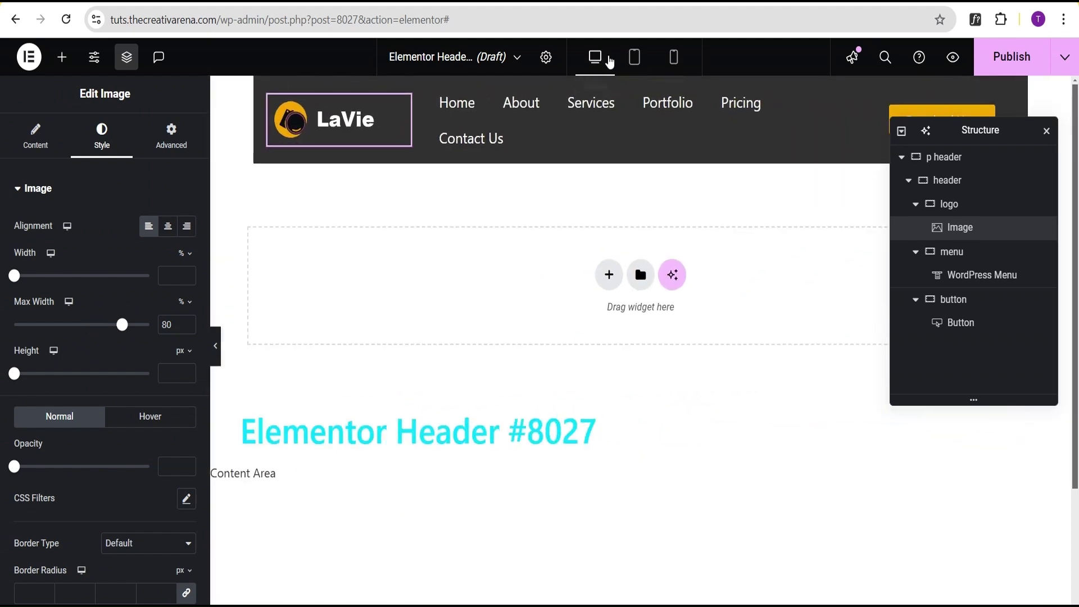
pyautogui.click(218, 351)
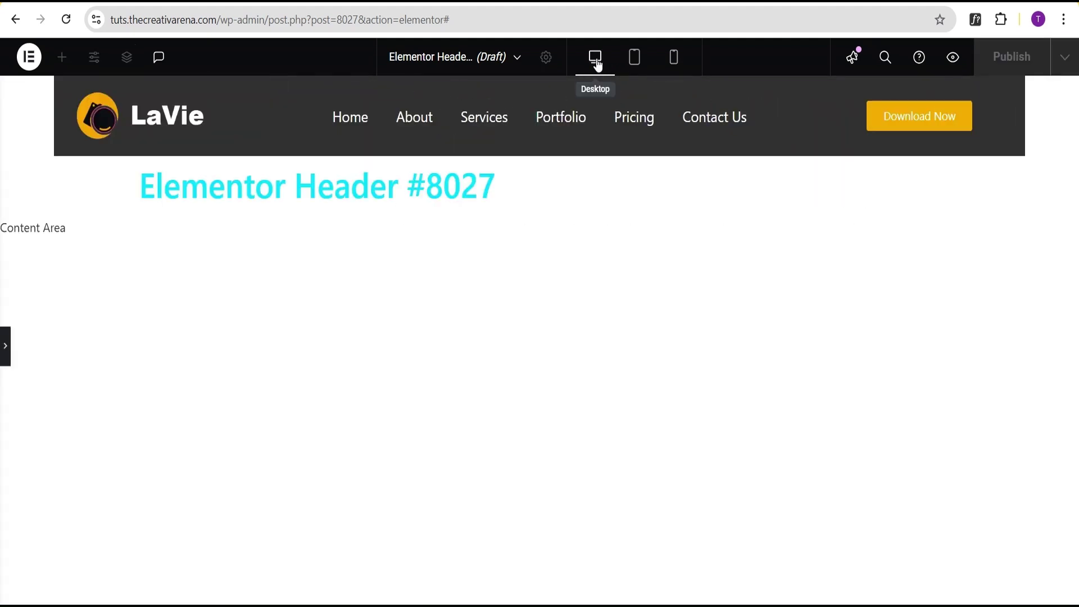
pyautogui.click(634, 59)
pyautogui.click(677, 59)
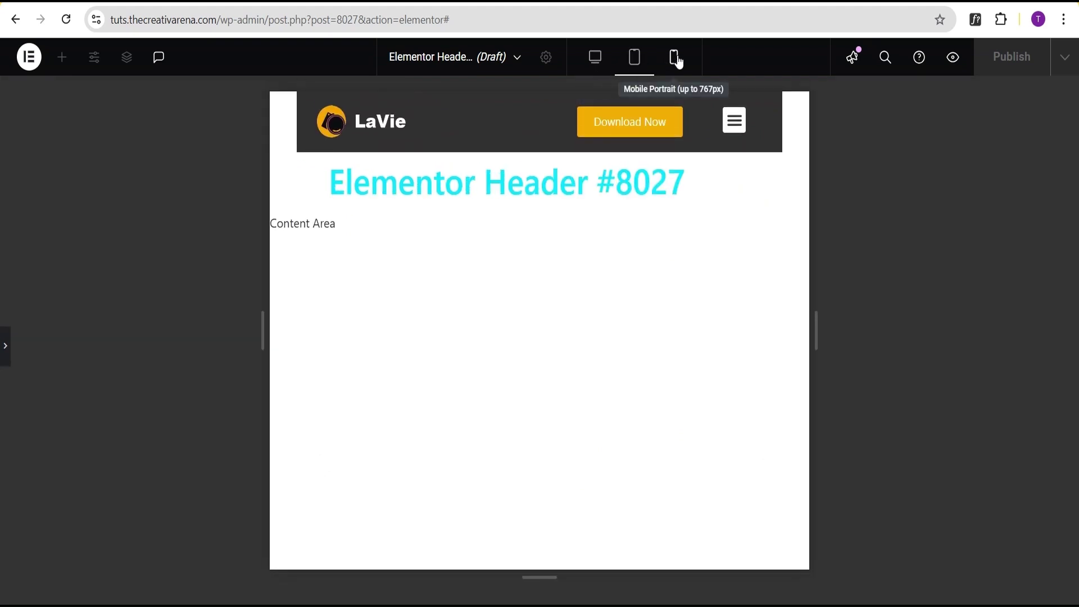
pyautogui.click(595, 59)
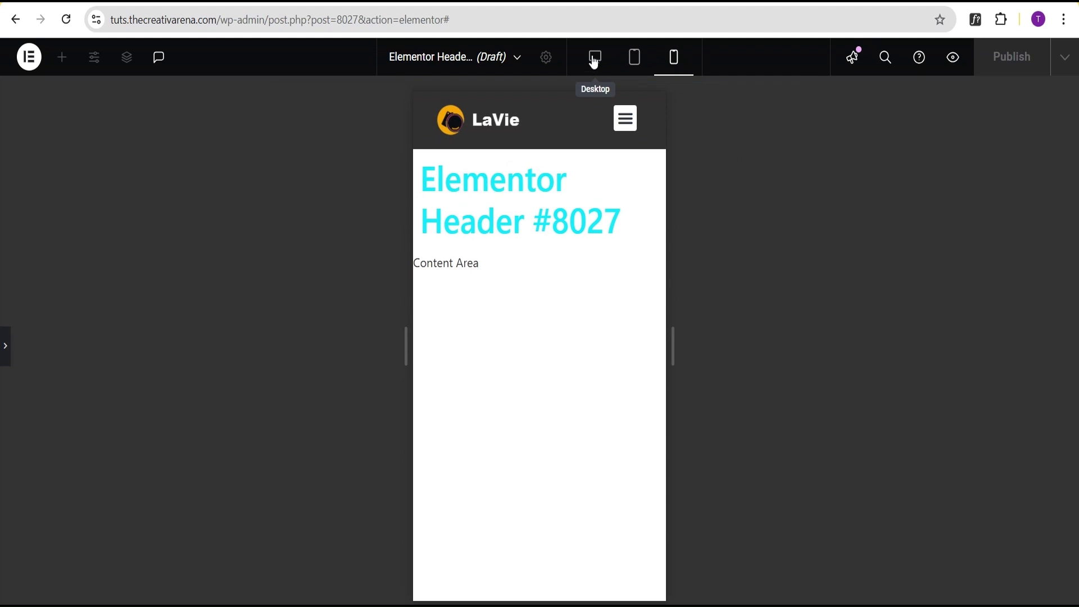
pyautogui.click(5, 347)
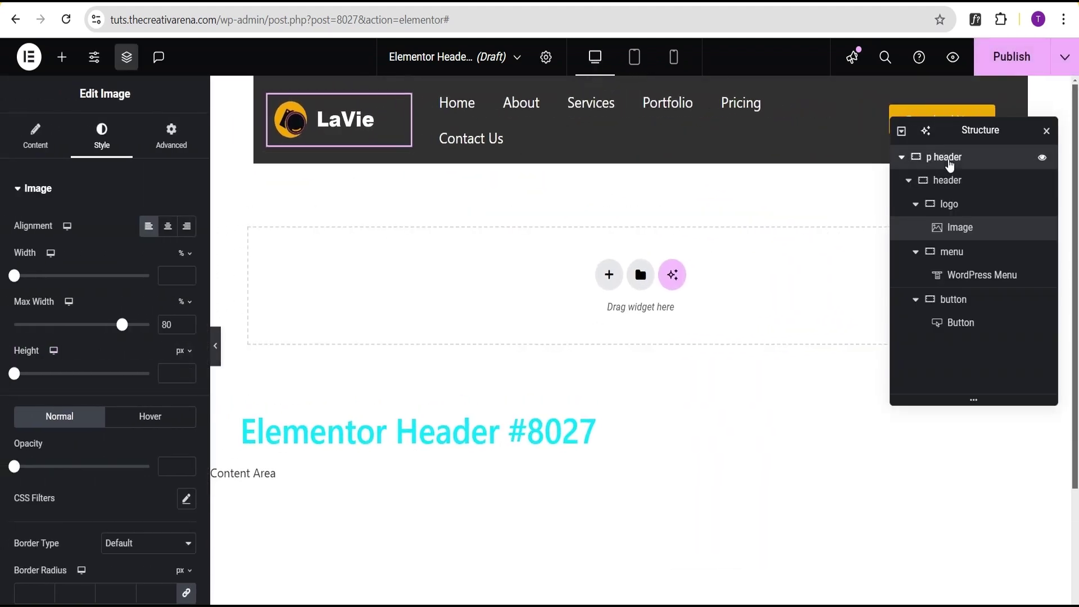
# - Unlink the "p header" container's desktop margins and set the bottom margin to -140 px
pyautogui.click(950, 161)
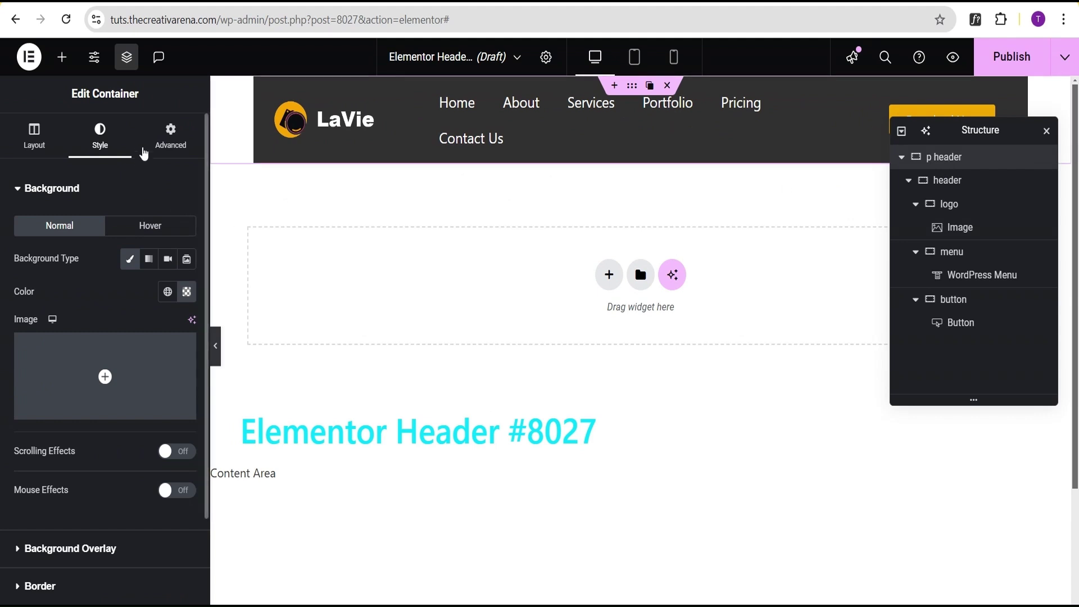
pyautogui.click(167, 145)
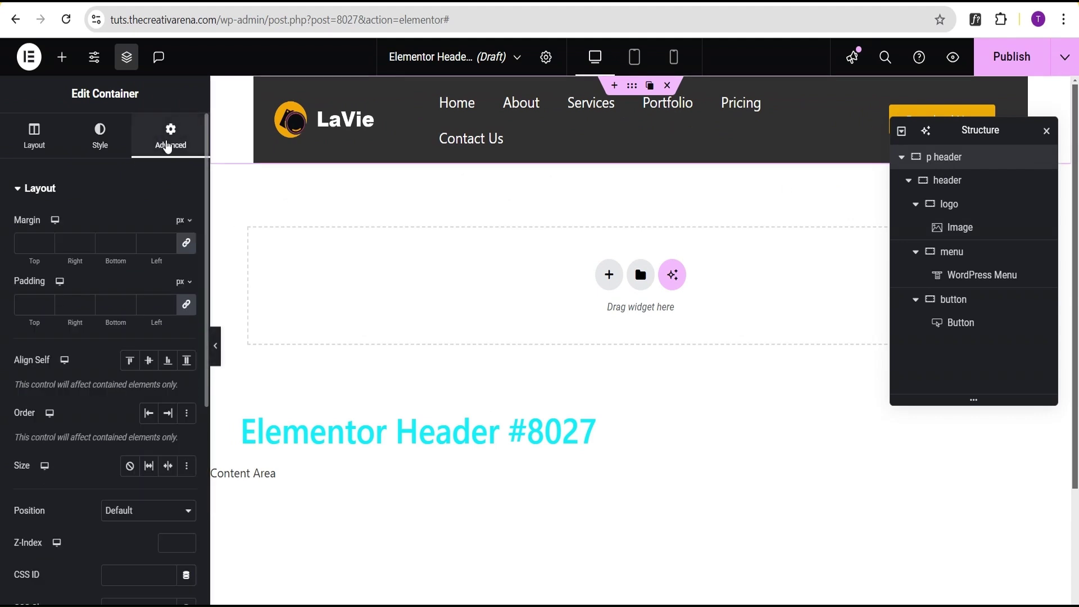
pyautogui.click(187, 245)
pyautogui.click(129, 247)
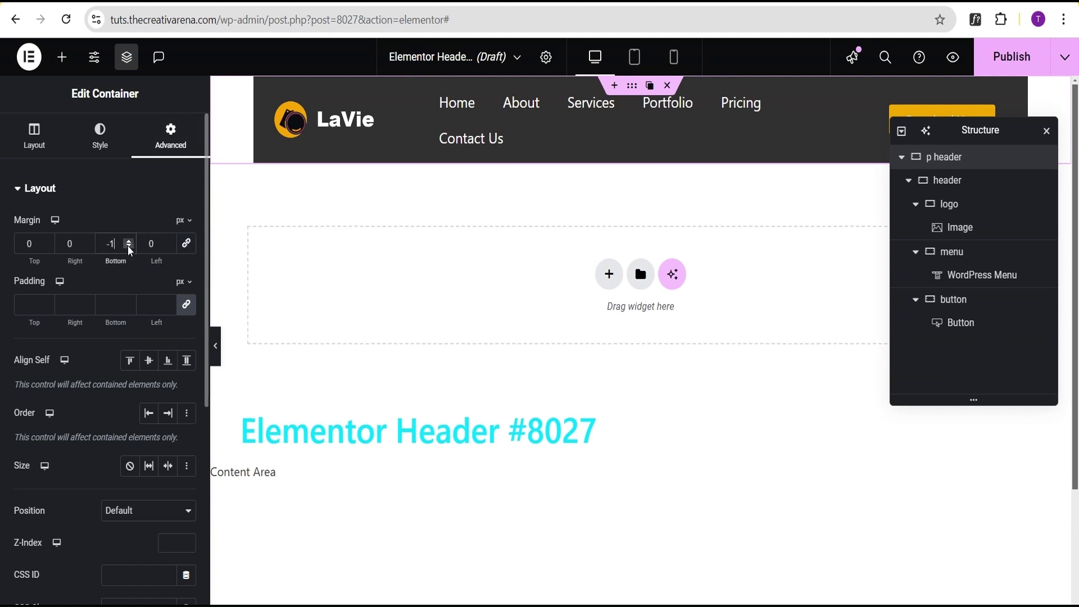
pyautogui.write('40')
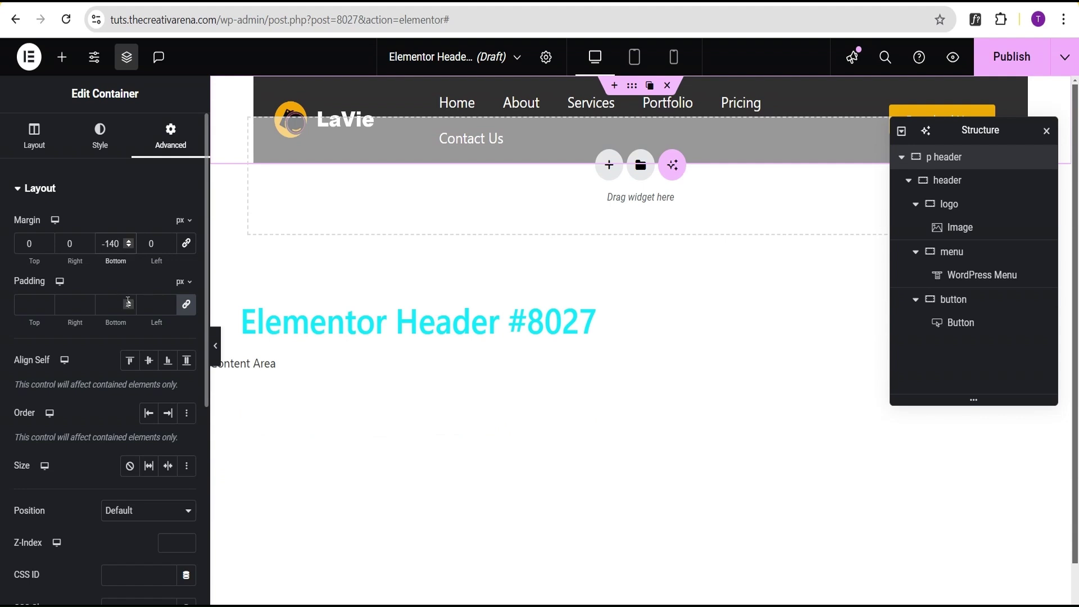
# - Set the "p header" container's z-index to 10
pyautogui.scroll(-2, 134, 365)
pyautogui.click(188, 467)
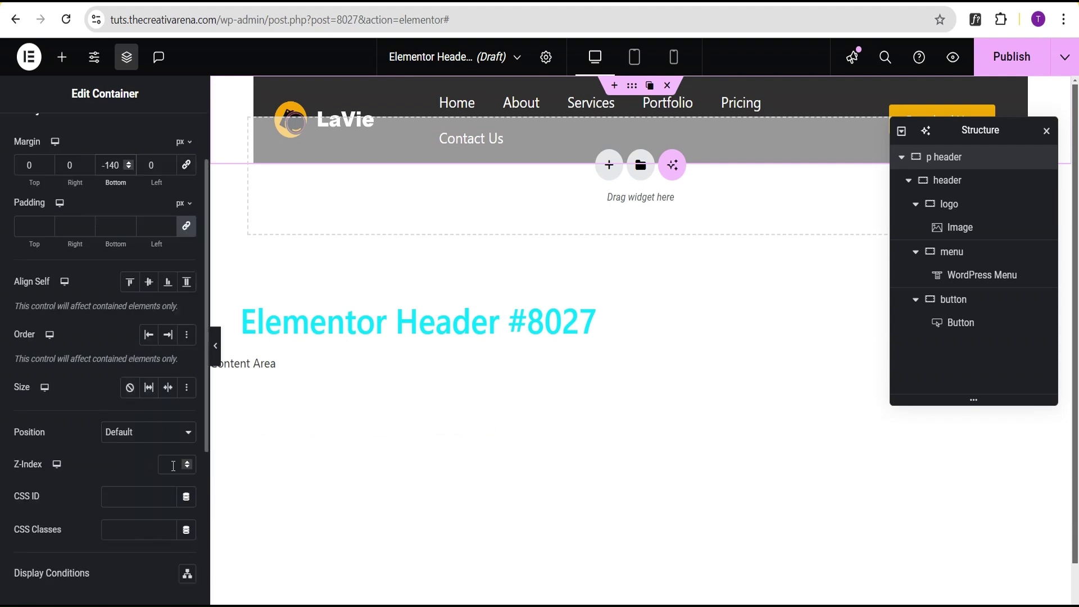
pyautogui.write('10')
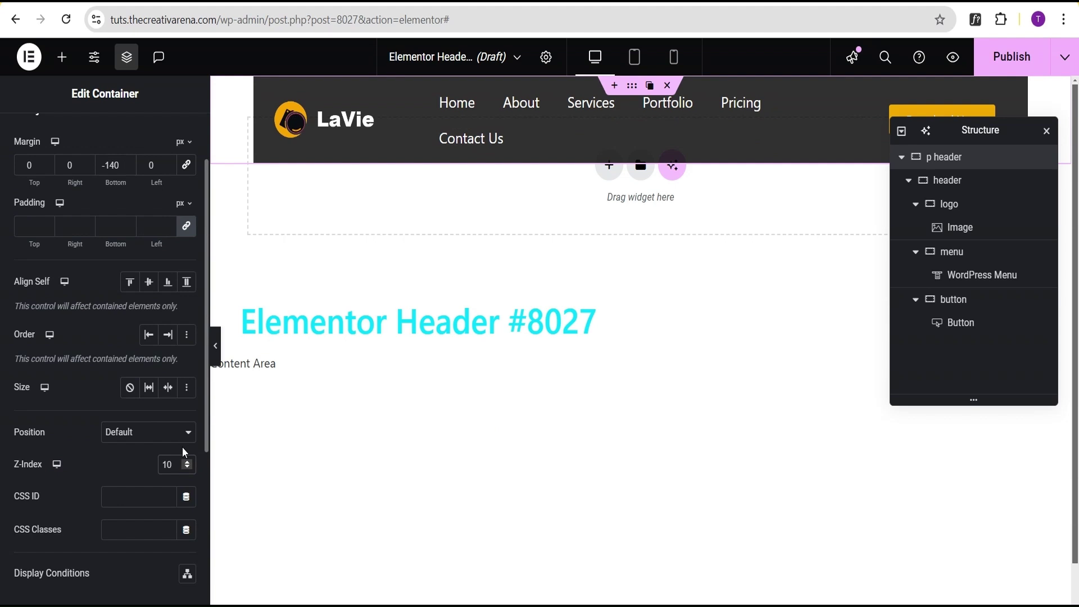
pyautogui.click(125, 471)
# - Publish the header template with an Include Entire Site display condition and reload the live home page
pyautogui.click(1012, 58)
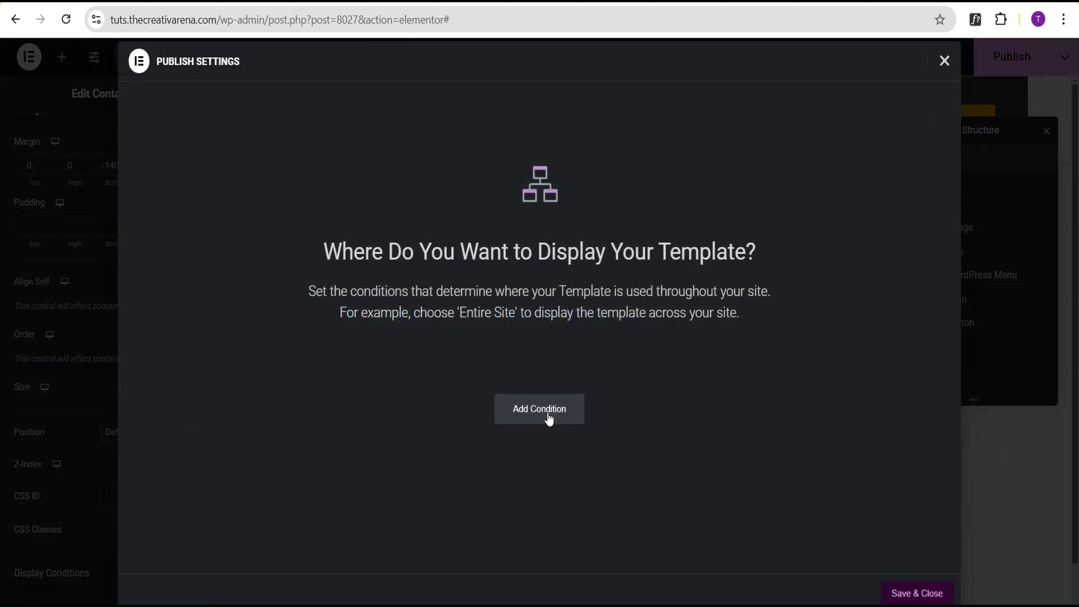
pyautogui.click(549, 416)
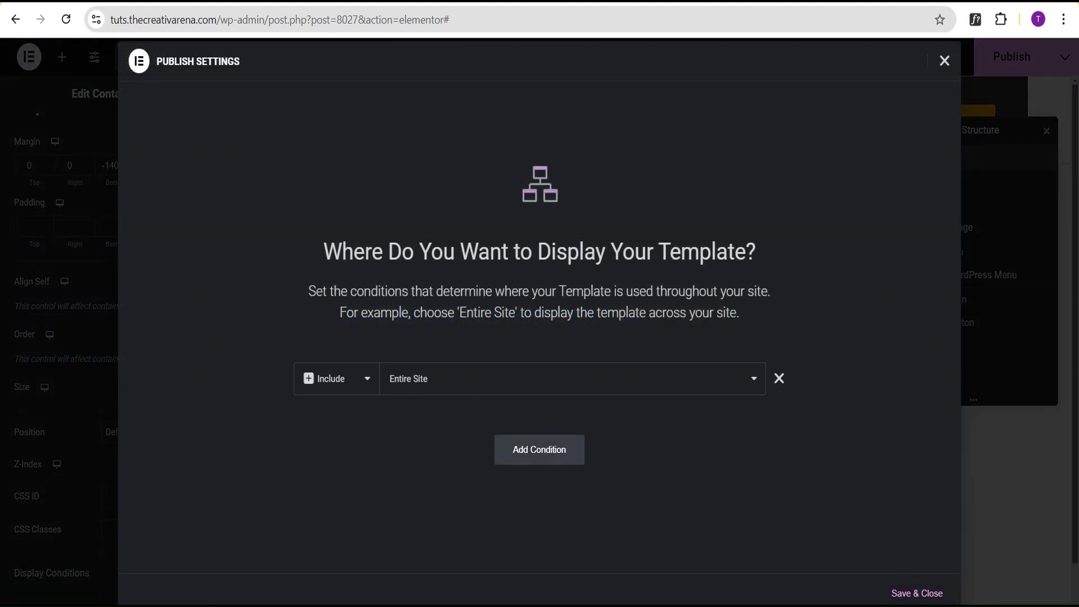
pyautogui.click(916, 593)
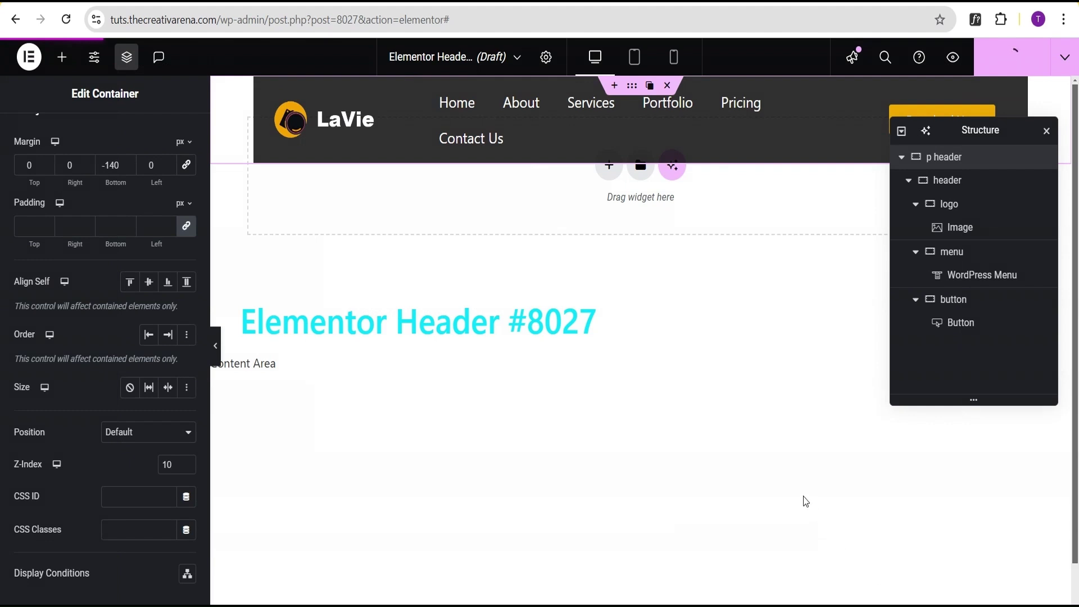
pyautogui.click(245, 3)
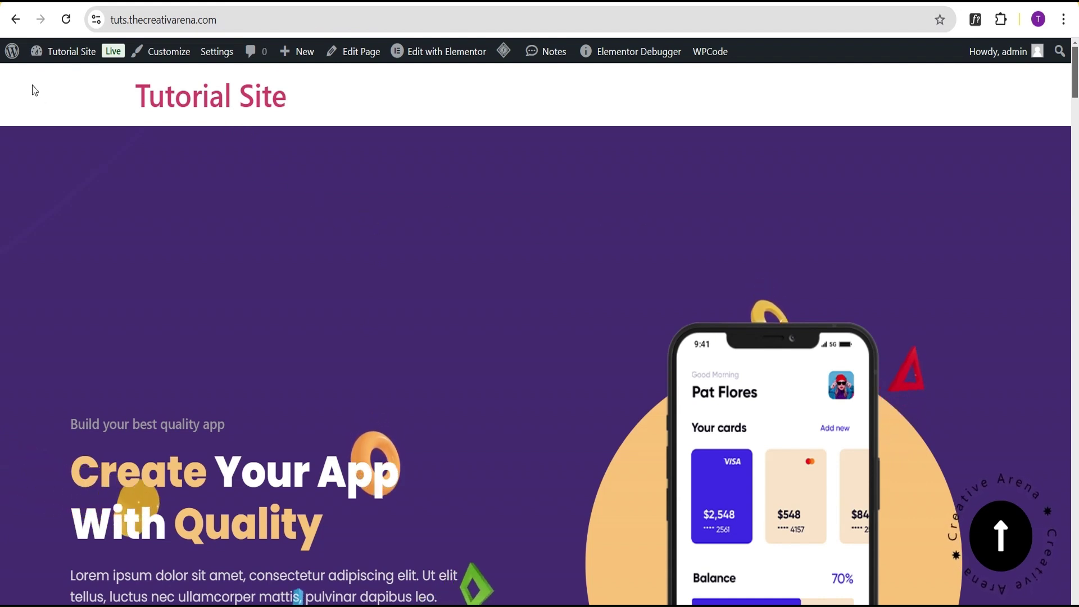
pyautogui.click(66, 21)
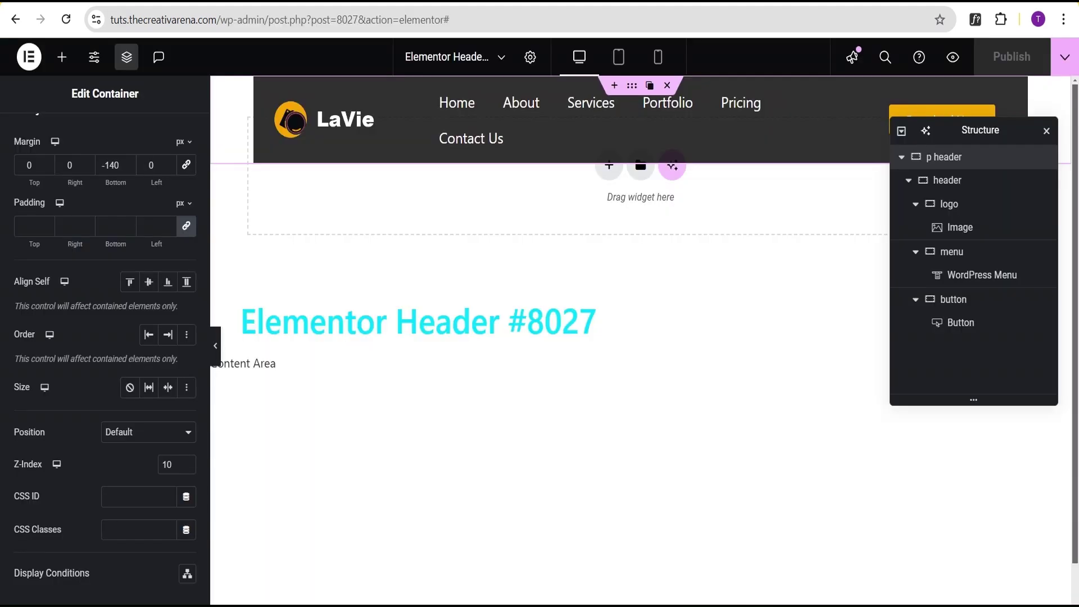
# - Make the "header" container's background color fully transparent by setting it to #02010100
pyautogui.click(884, 181)
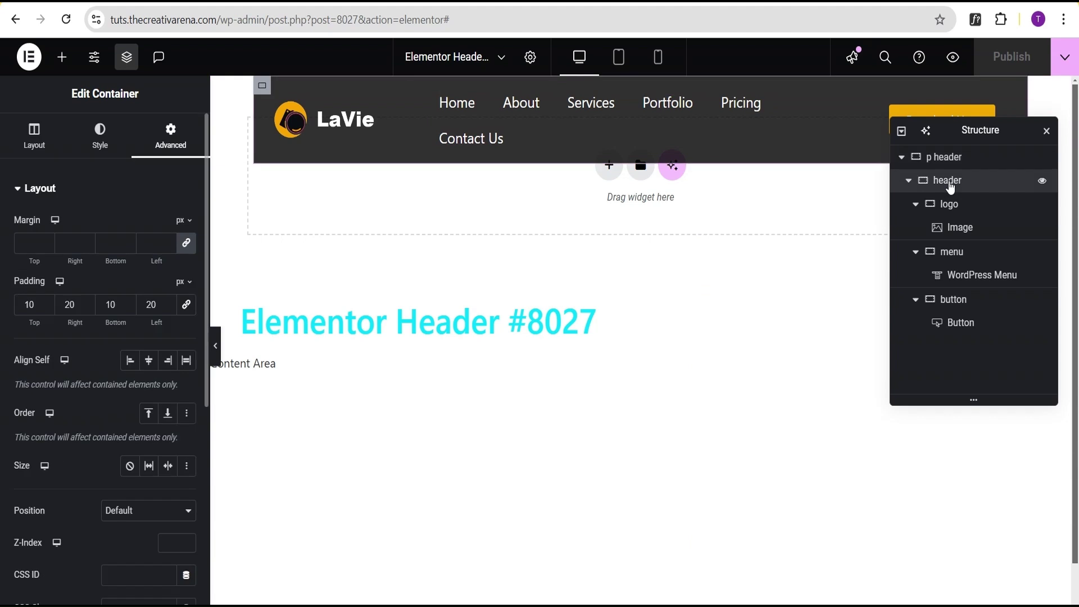
pyautogui.click(101, 141)
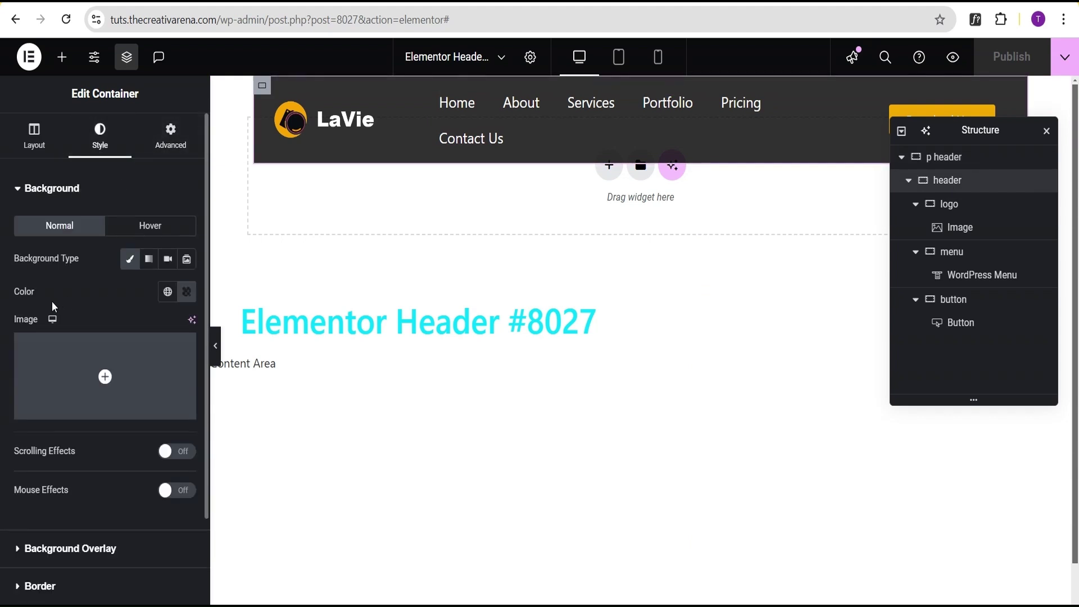
pyautogui.click(186, 292)
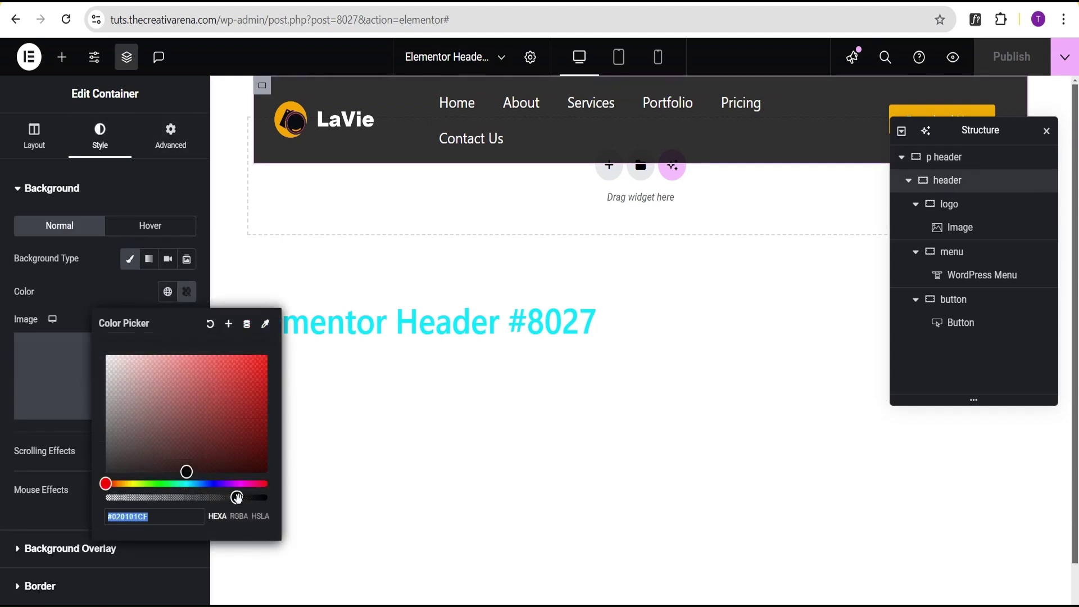
pyautogui.moveTo(239, 498); pyautogui.dragTo(93, 497)
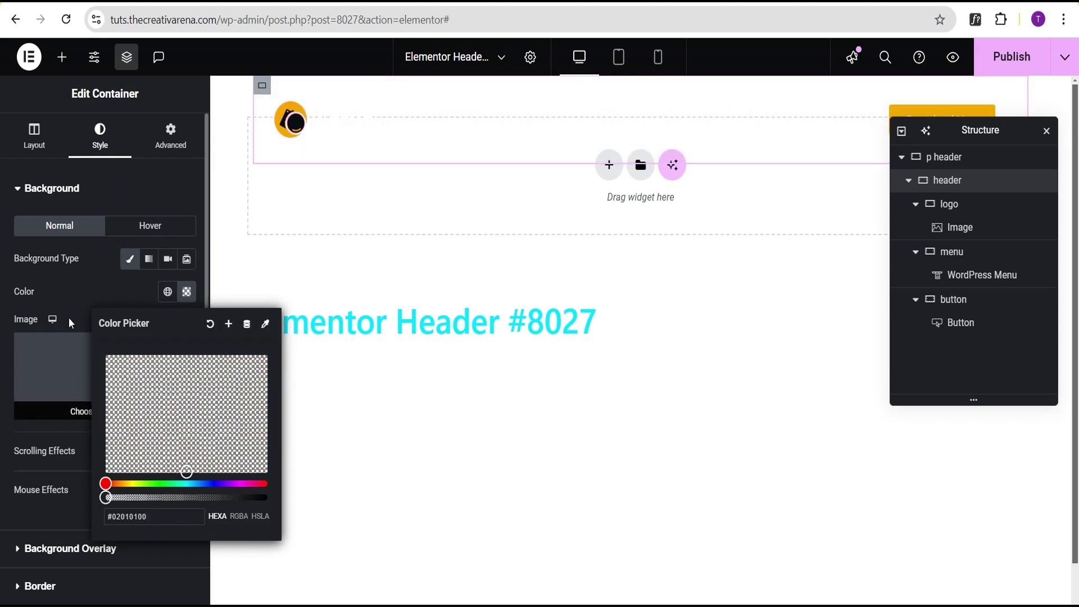
pyautogui.click(68, 285)
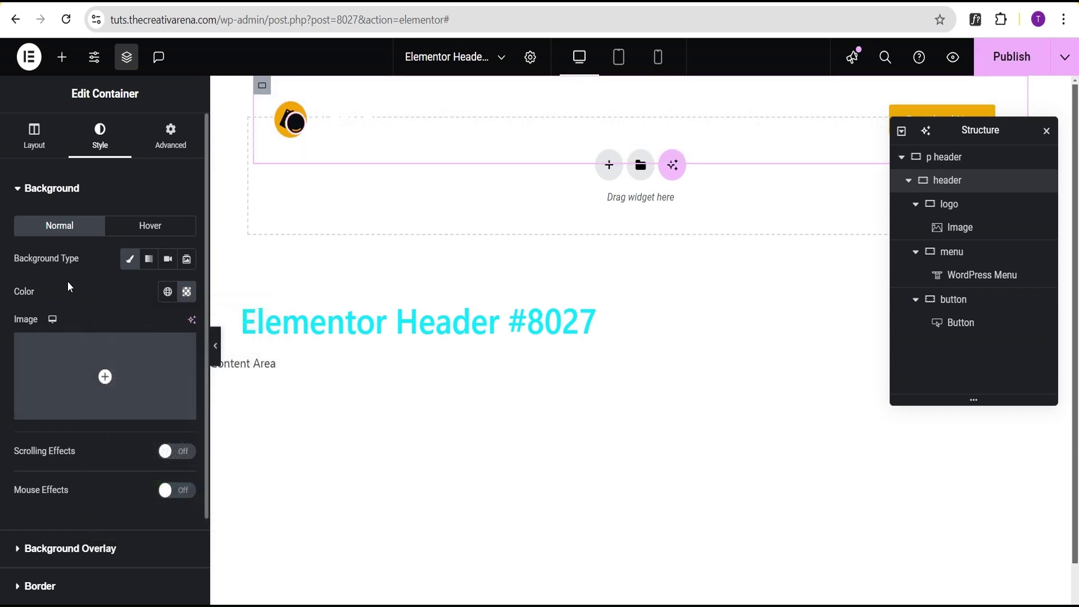
# - Publish the transparent header, reload the live home page and check the header while scrolling down and back up
pyautogui.click(1016, 63)
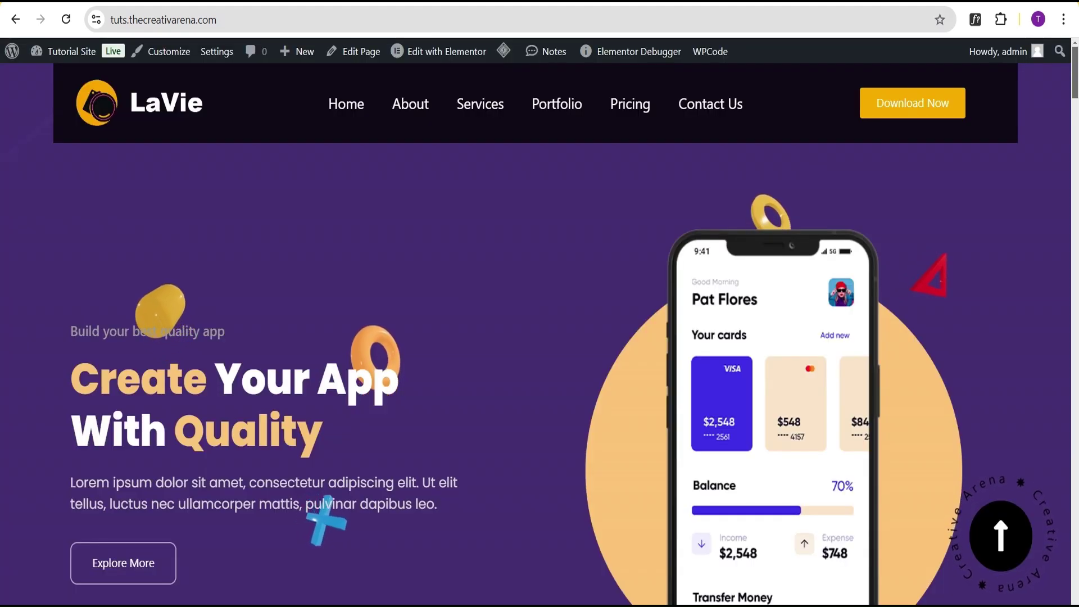
pyautogui.click(64, 20)
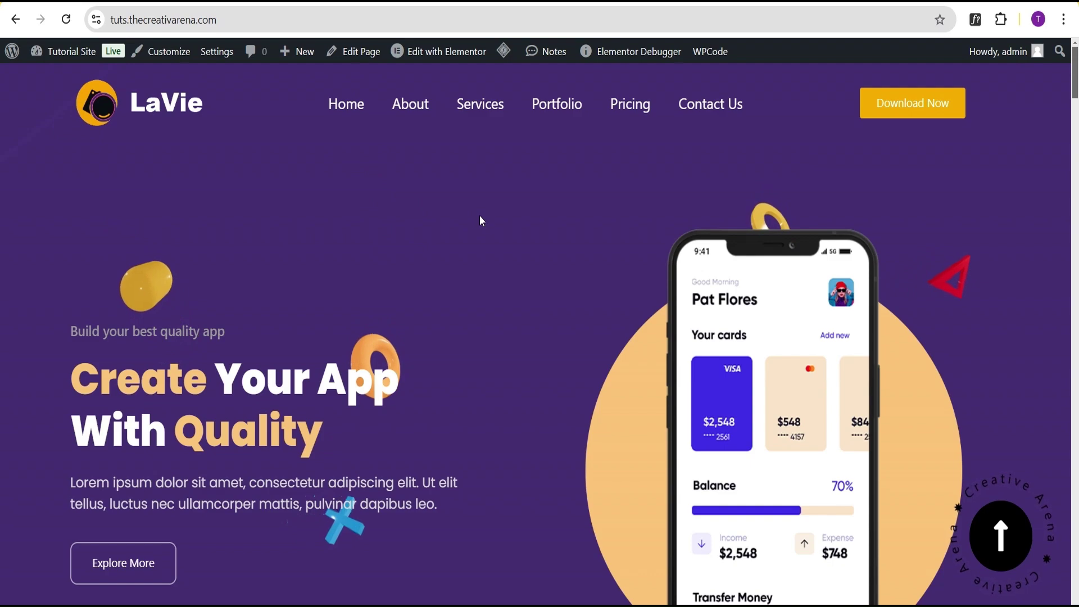
pyautogui.scroll(-6, 495, 223)
pyautogui.scroll(-10, 504, 225)
pyautogui.scroll(16, 507, 219)
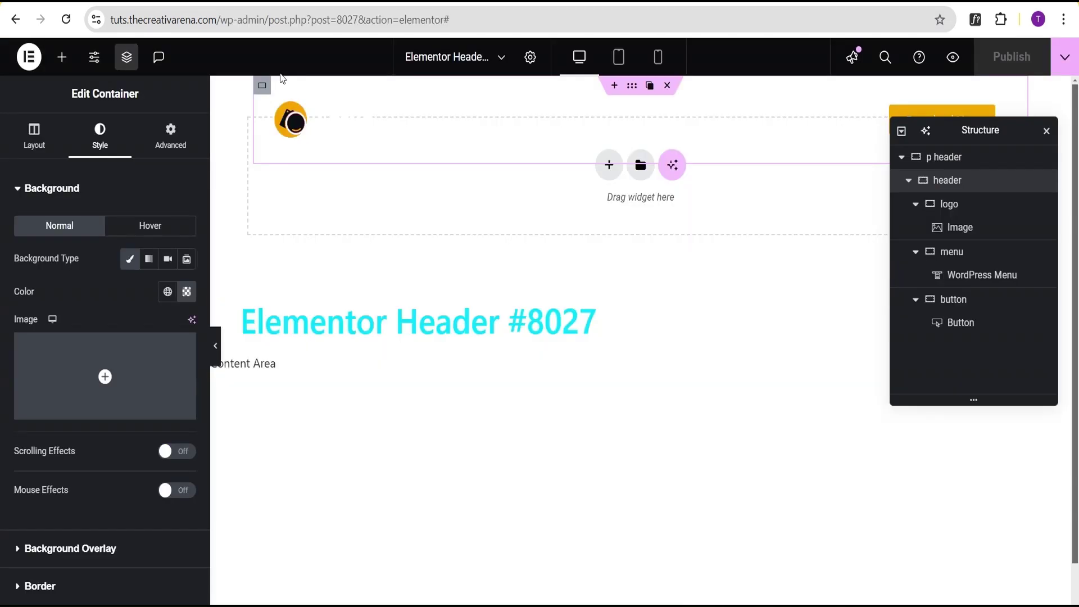
# - Make the "header" container sticky to Top on desktop, tablet and mobile, with an effects offset of 100
pyautogui.click(175, 153)
pyautogui.click(139, 193)
pyautogui.click(89, 230)
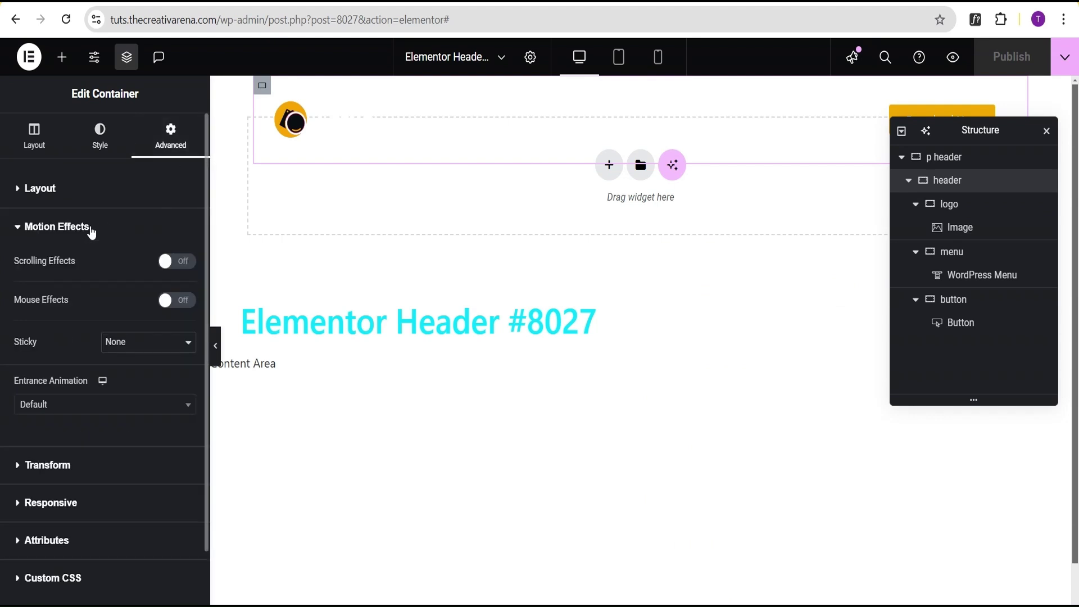
pyautogui.click(142, 350)
pyautogui.click(117, 381)
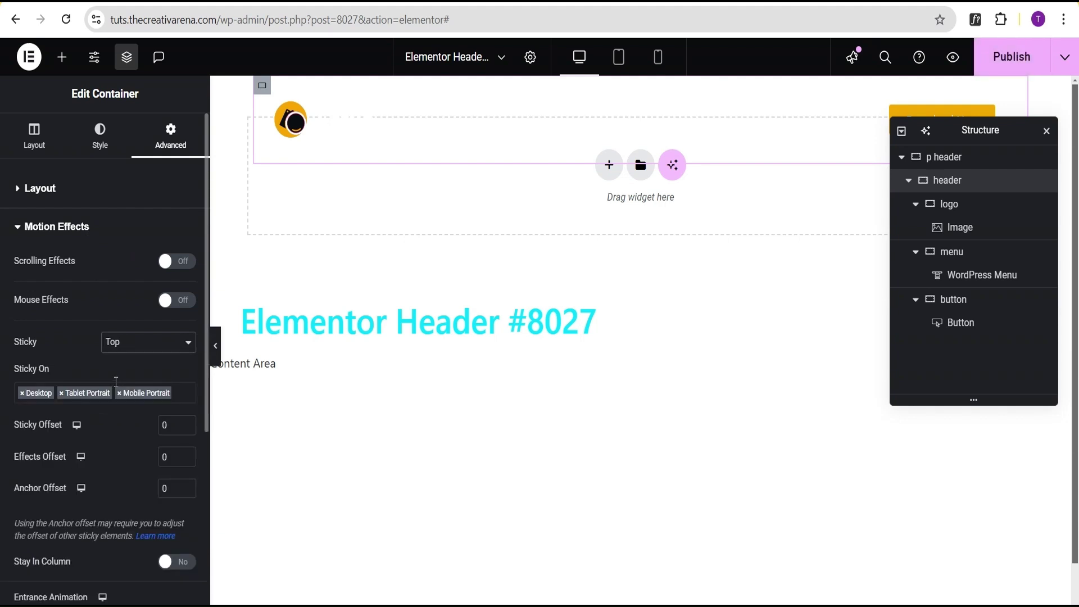
pyautogui.scroll(-2, 116, 382)
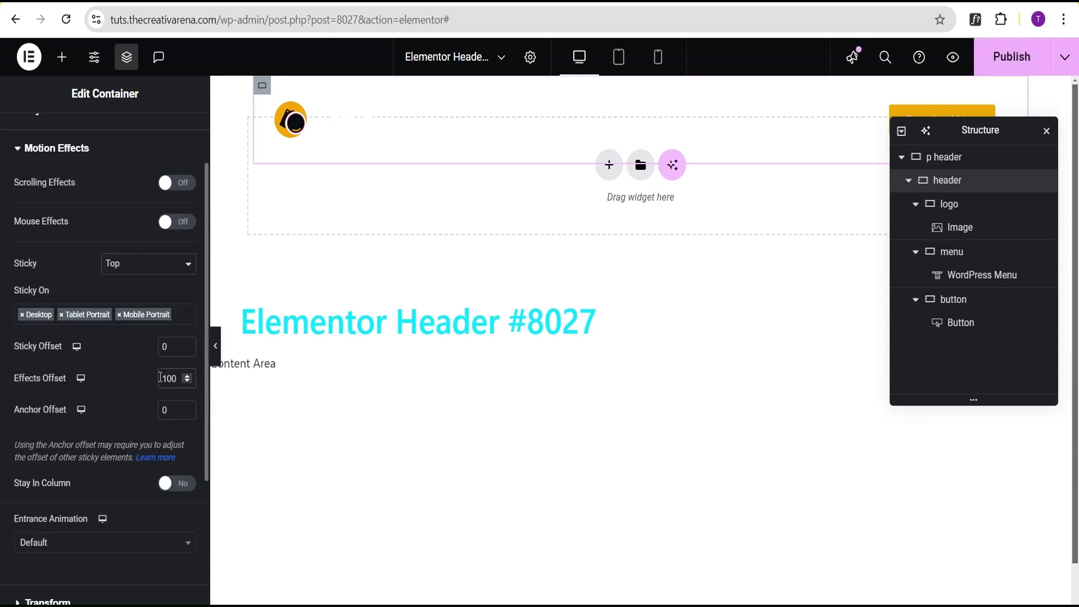
# - Publish the sticky settings and test the header's scrolling behavior on the live home page
pyautogui.click(1012, 63)
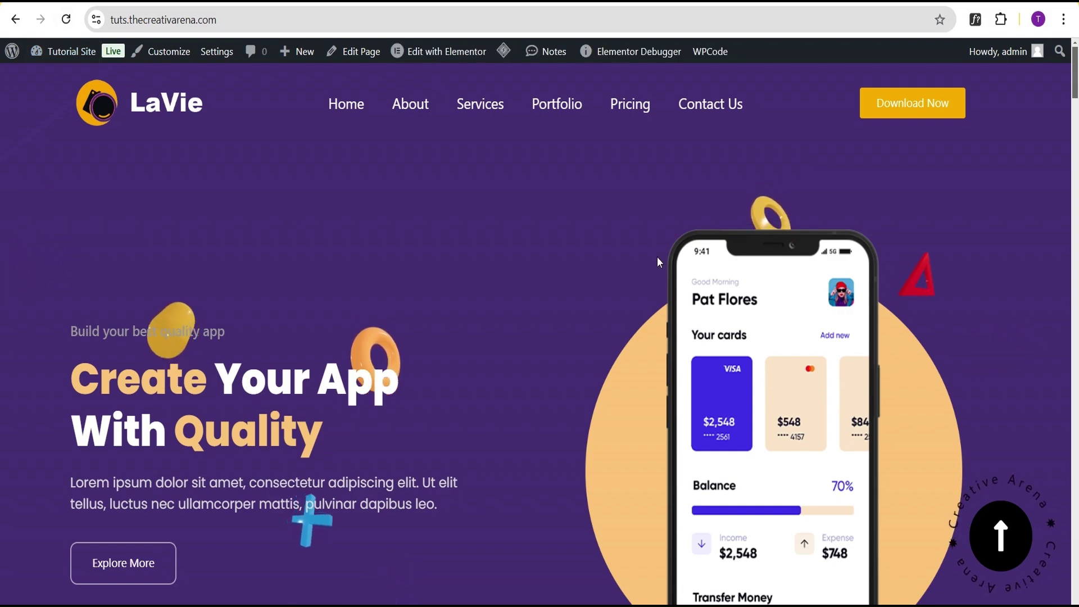
pyautogui.scroll(-4, 721, 267)
pyautogui.scroll(-4, 722, 267)
pyautogui.scroll(8, 719, 269)
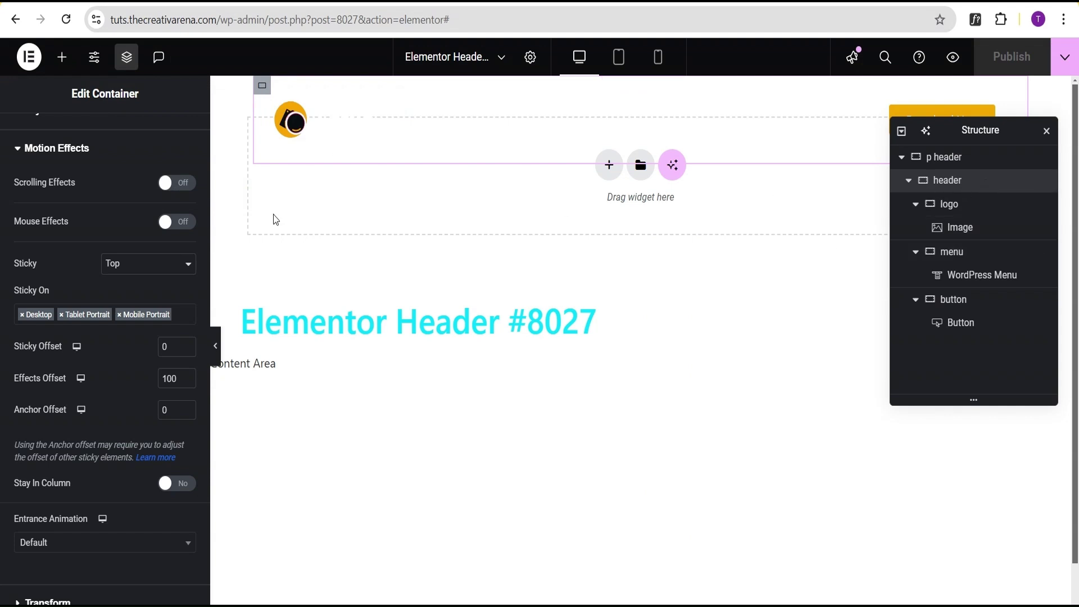
# - Copy the "Sticky background color" rules from elementor.css in the code editor into the "header" container's custom CSS, with background #6f1b9b and a 1s transition
pyautogui.scroll(2, 163, 184)
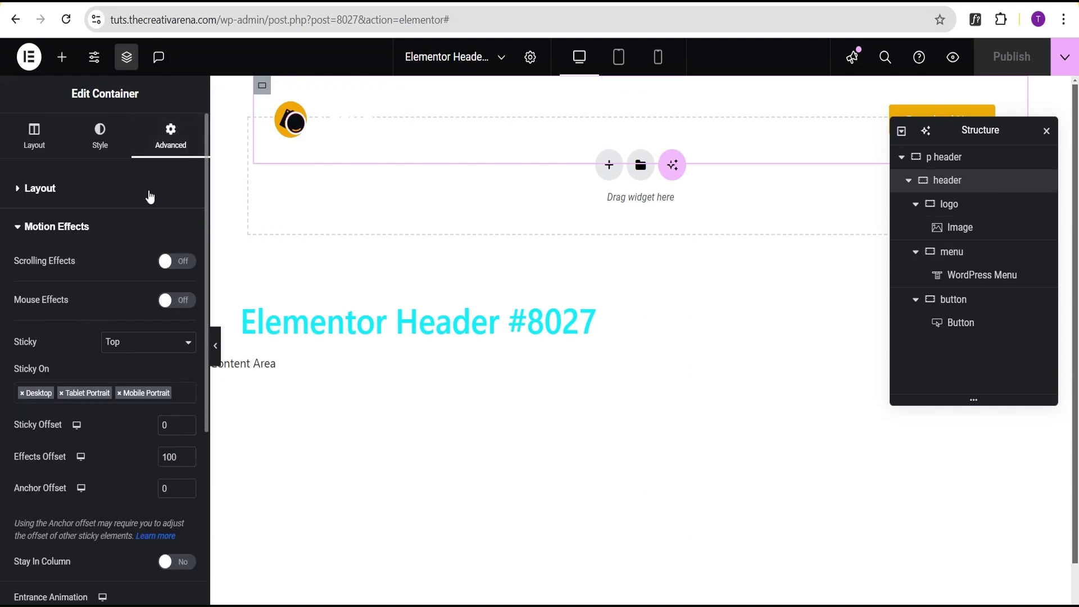
pyautogui.click(102, 228)
pyautogui.click(96, 376)
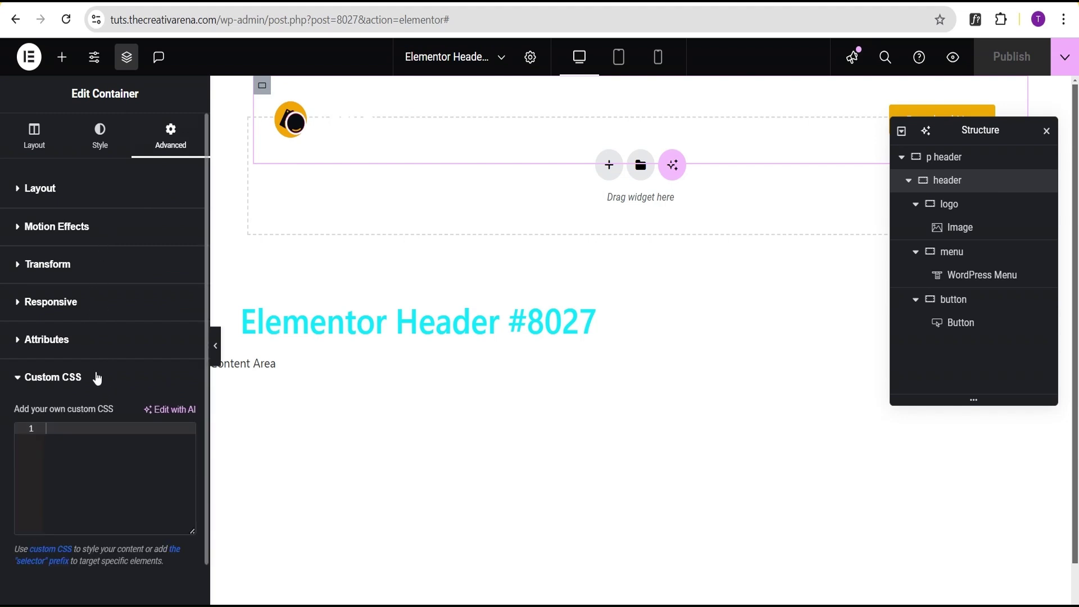
pyautogui.scroll(-1, 85, 430)
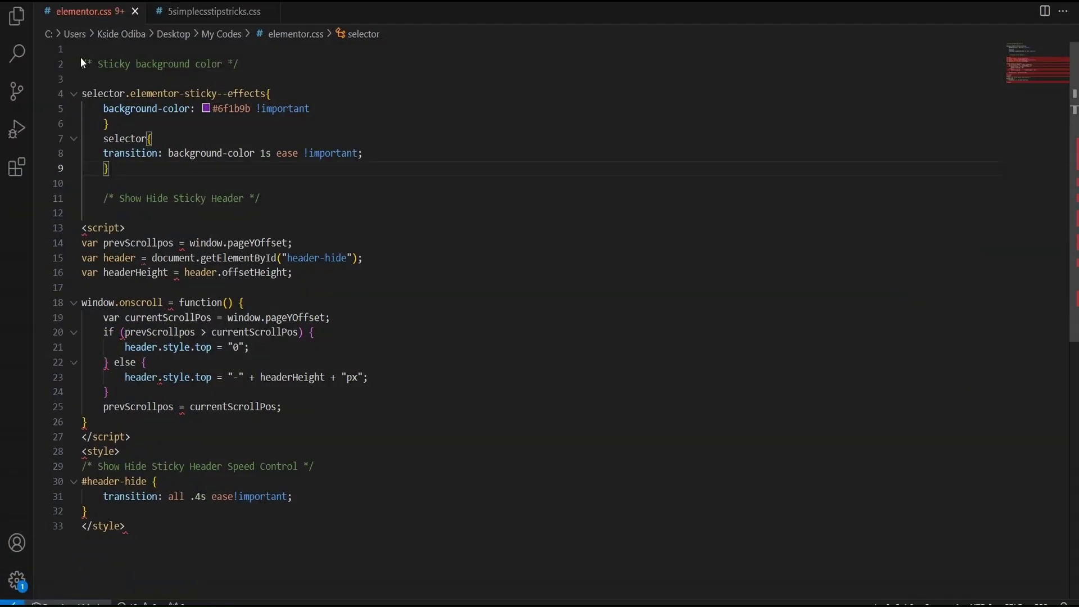
pyautogui.moveTo(82, 55); pyautogui.dragTo(114, 176)
pyautogui.hotkey('ctrl', 'c')
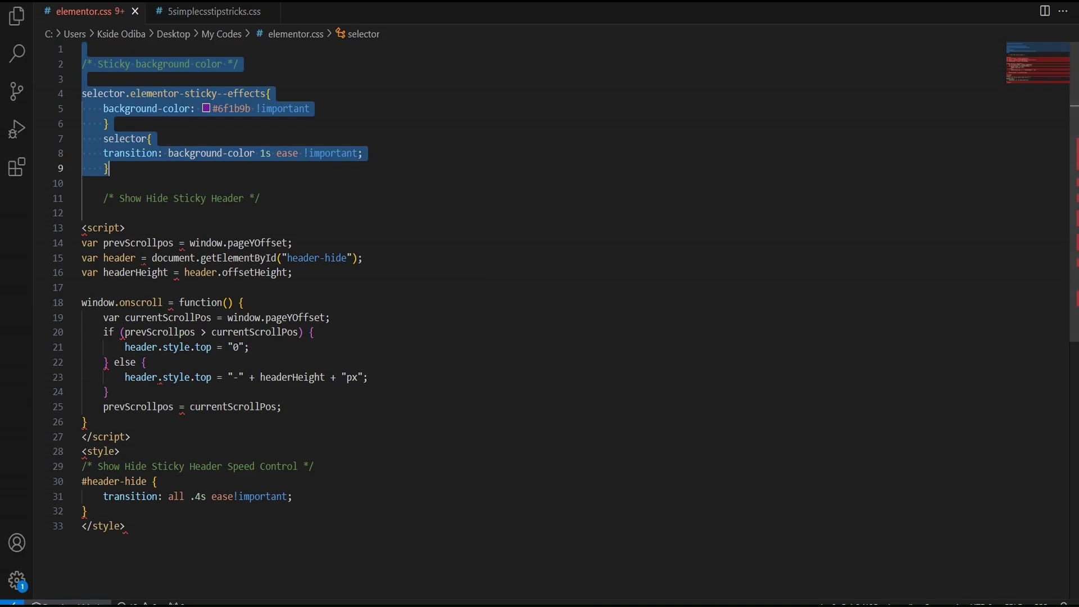
pyautogui.hotkey('alt', 'Tab')
pyautogui.hotkey('ctrl', 'v')
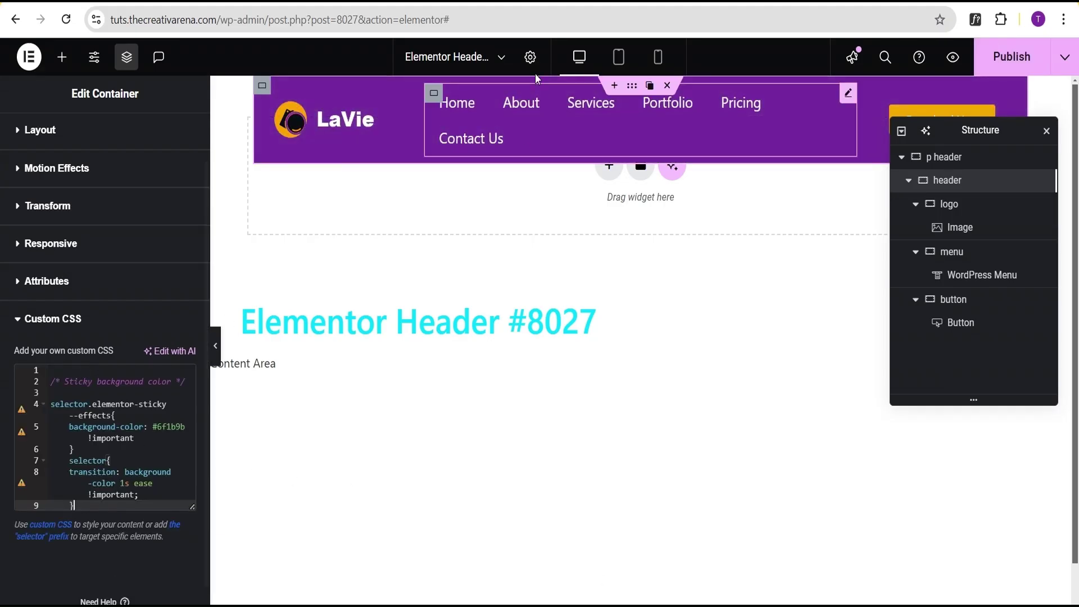
pyautogui.click(158, 427)
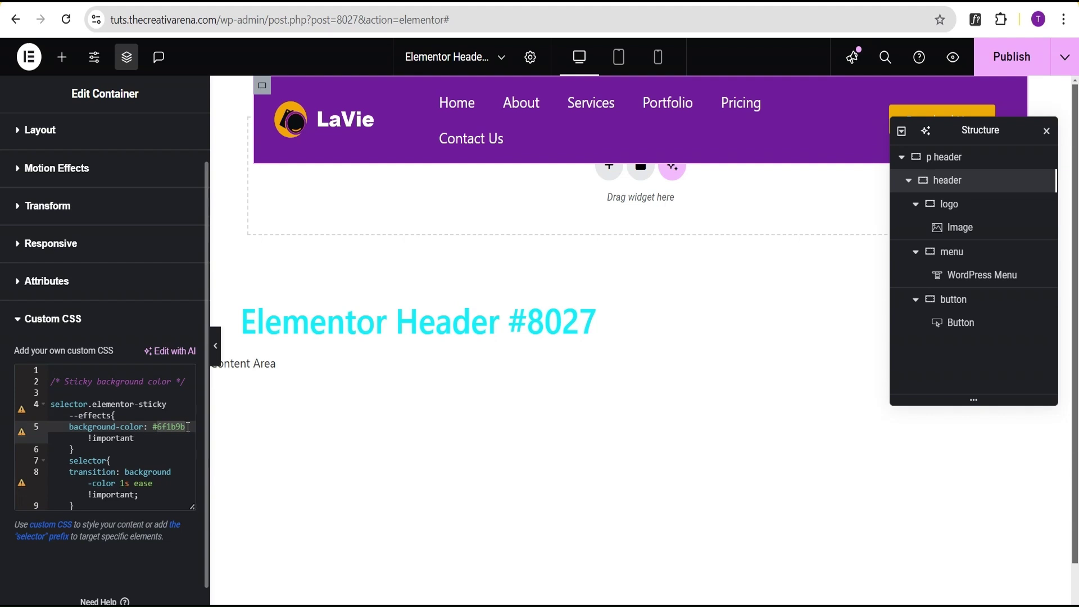
pyautogui.click(168, 436)
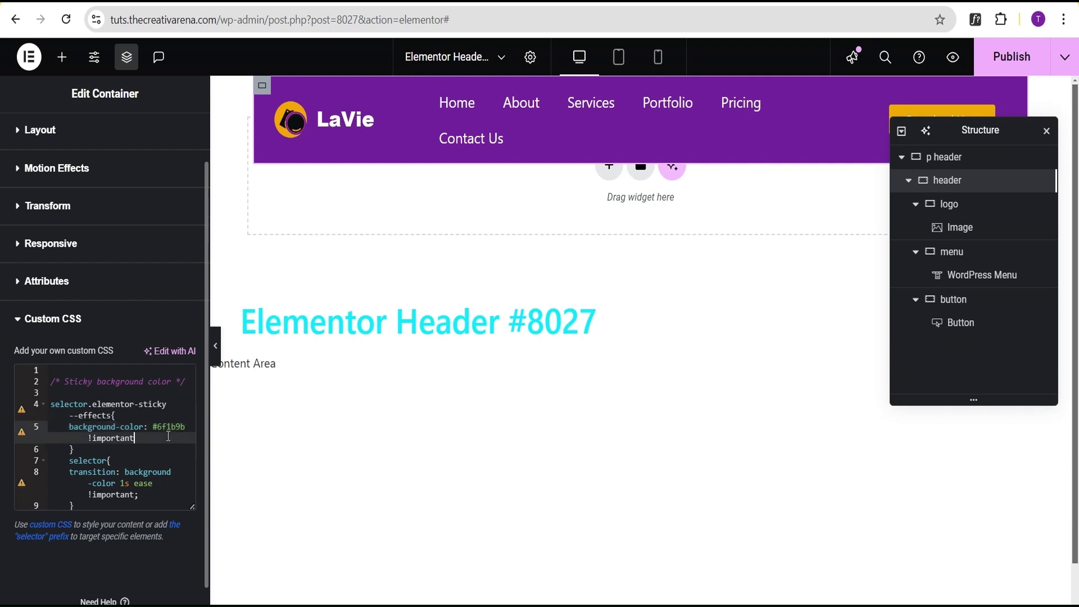
# - Publish the custom CSS and check the sticky header's background color transition while scrolling the live home page
pyautogui.click(1011, 57)
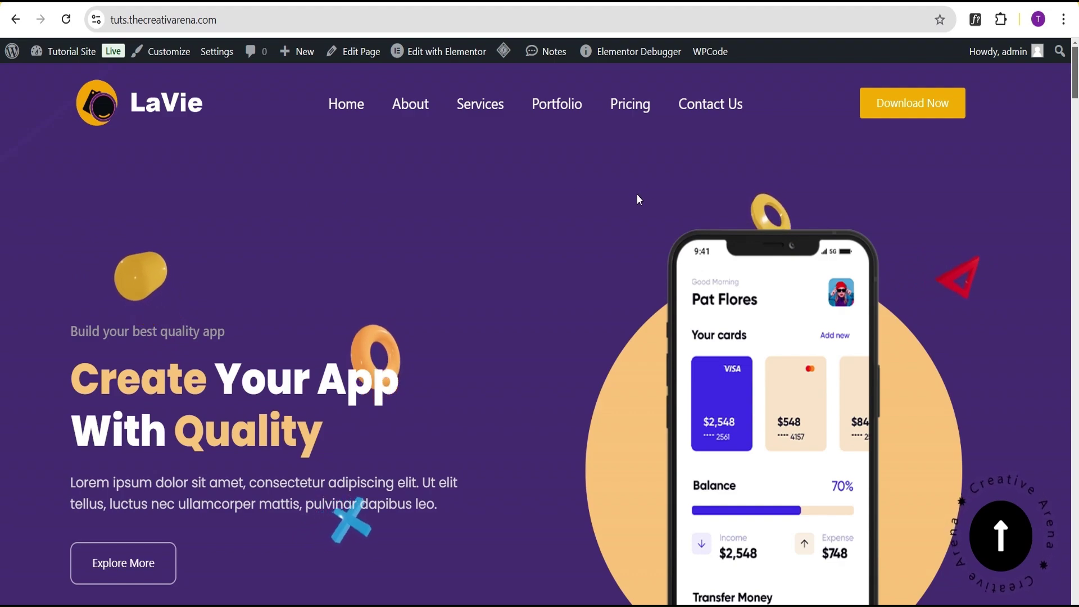
pyautogui.scroll(-10, 630, 197)
pyautogui.scroll(-10, 618, 197)
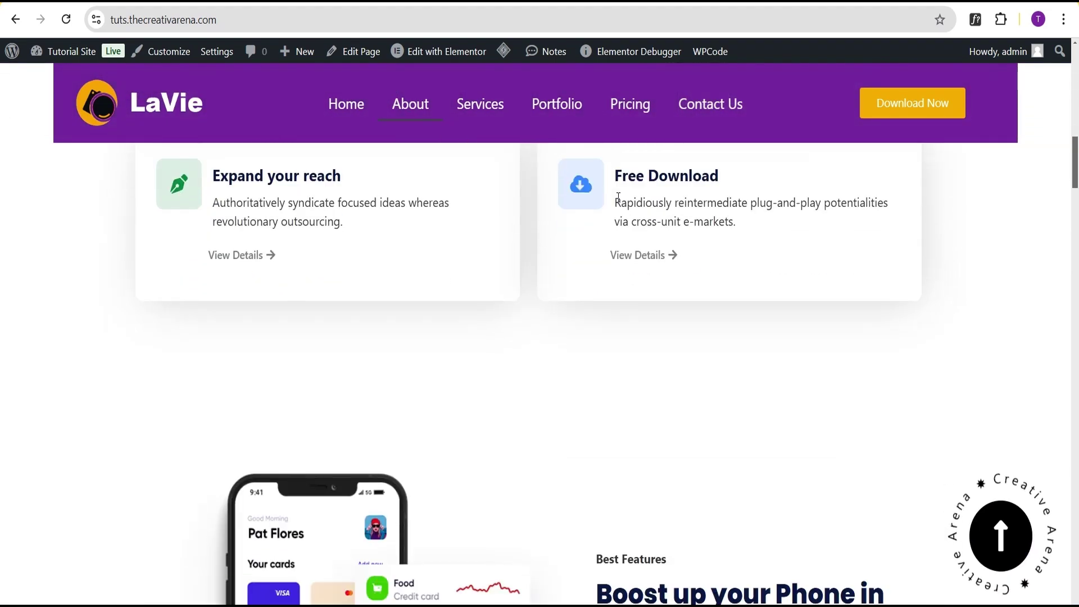
pyautogui.scroll(15, 618, 199)
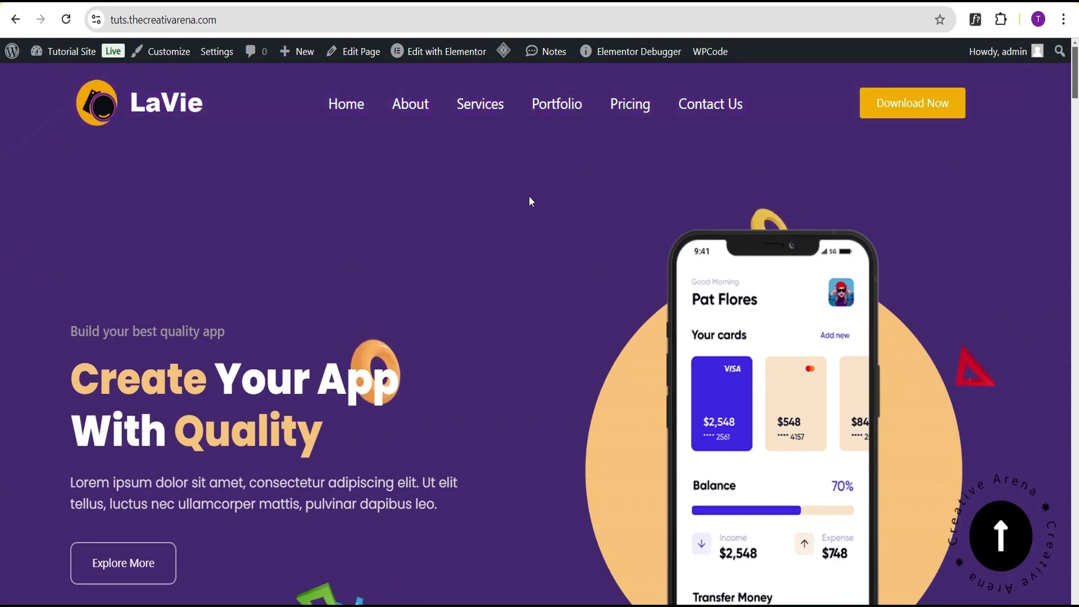
pyautogui.scroll(-5, 530, 199)
pyautogui.scroll(-4, 528, 199)
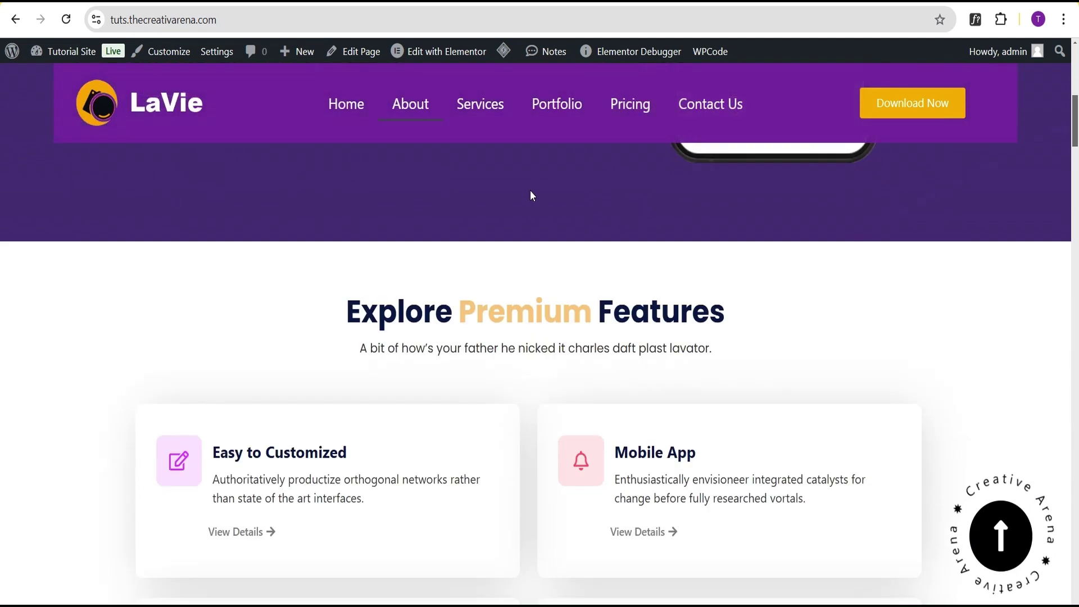
pyautogui.scroll(-3, 530, 195)
pyautogui.scroll(7, 531, 195)
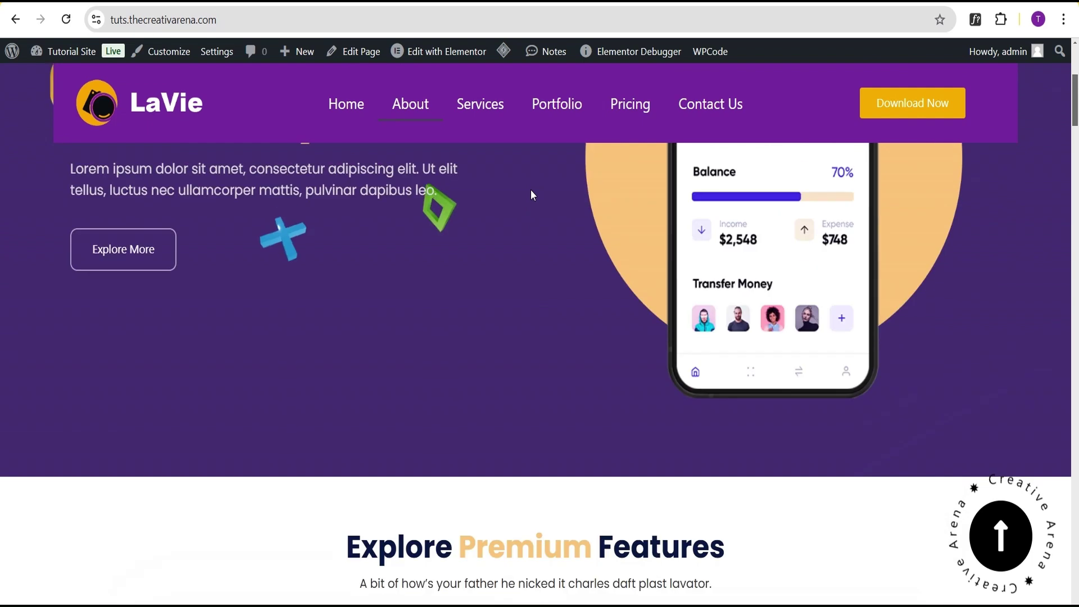
pyautogui.scroll(6, 532, 195)
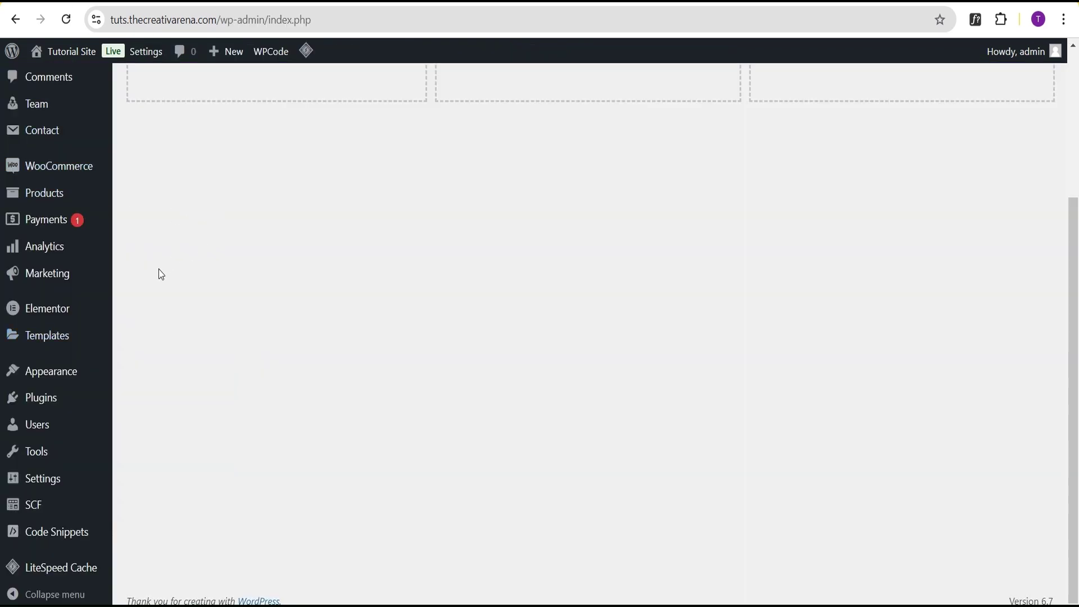
# - Create a new Elementor custom code snippet titled "Show and Hide Header on scroll" with location </body> - End
pyautogui.moveTo(37, 316)
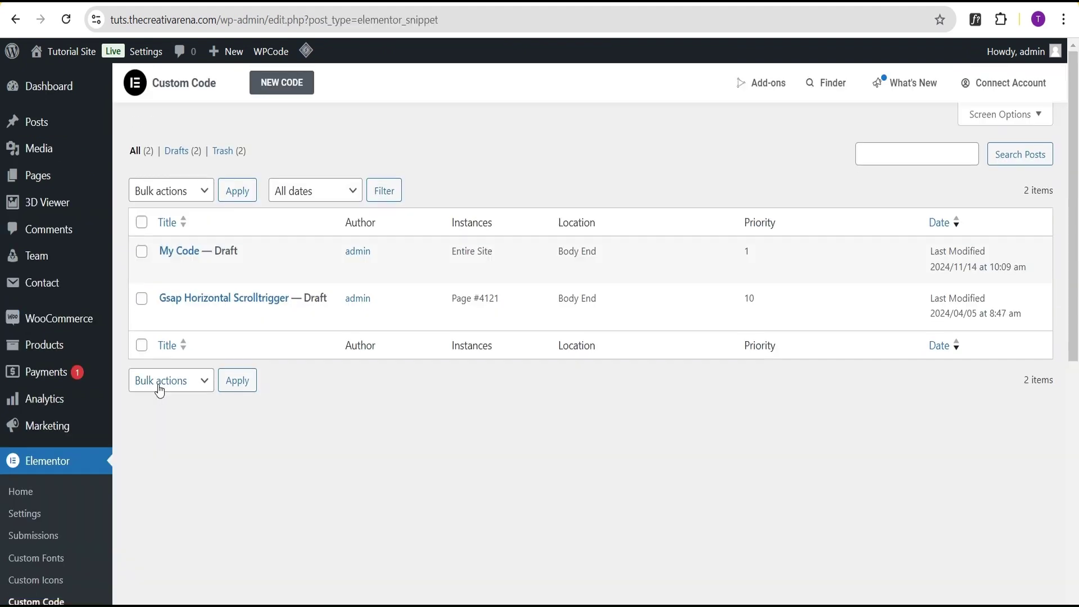
pyautogui.click(277, 89)
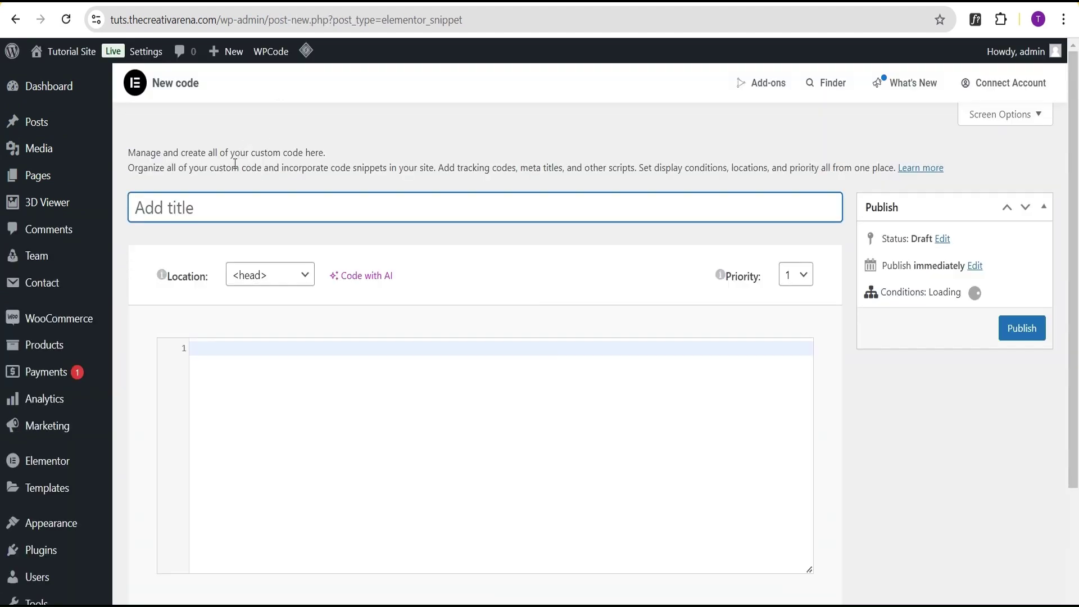
pyautogui.write('Sh')
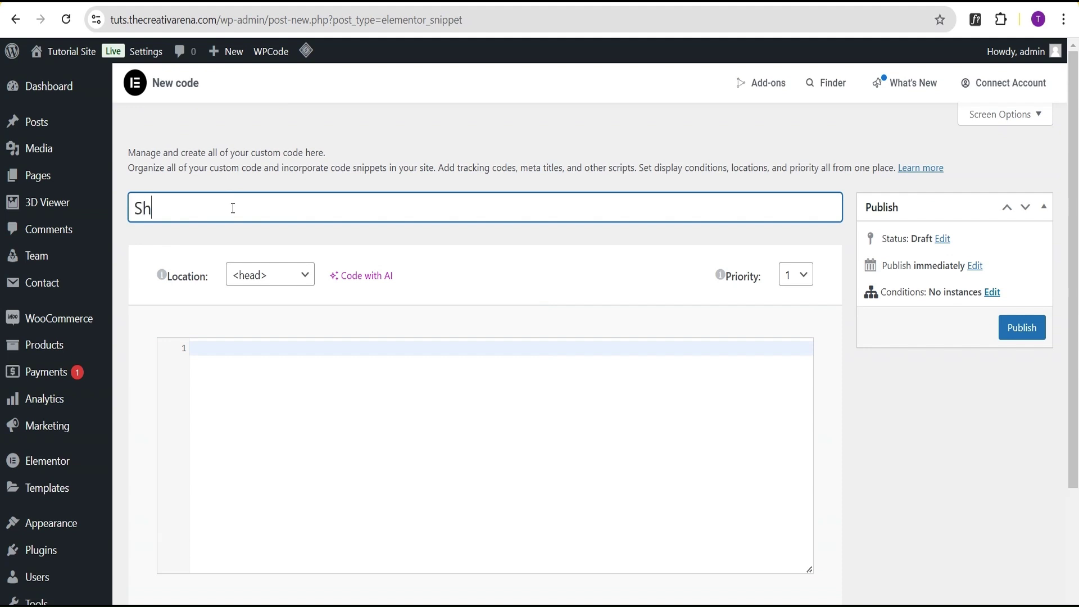
pyautogui.write('ow and Hide Header on scroll')
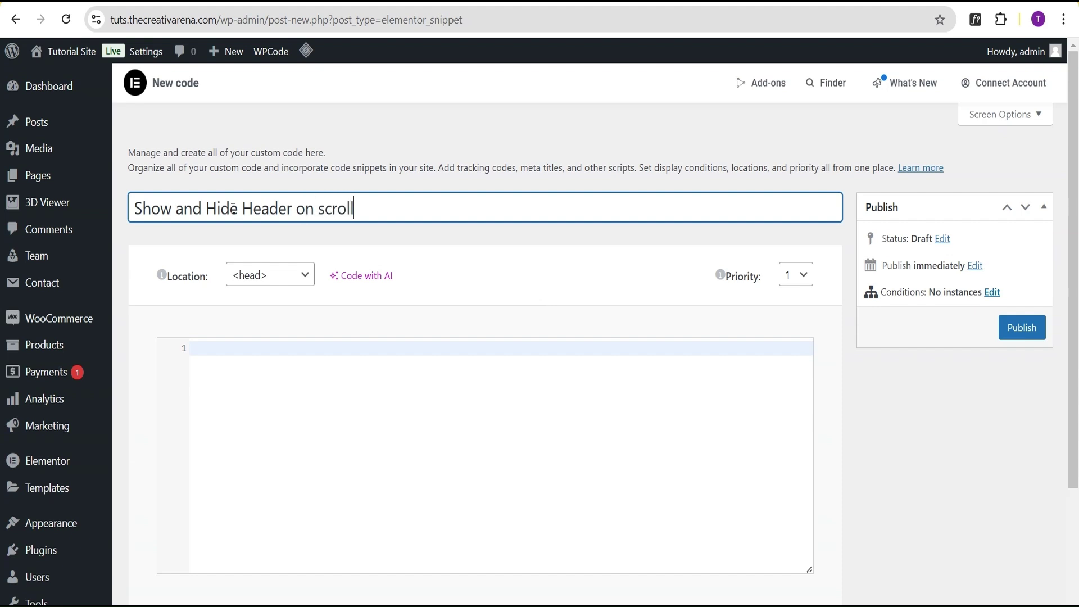
pyautogui.click(281, 275)
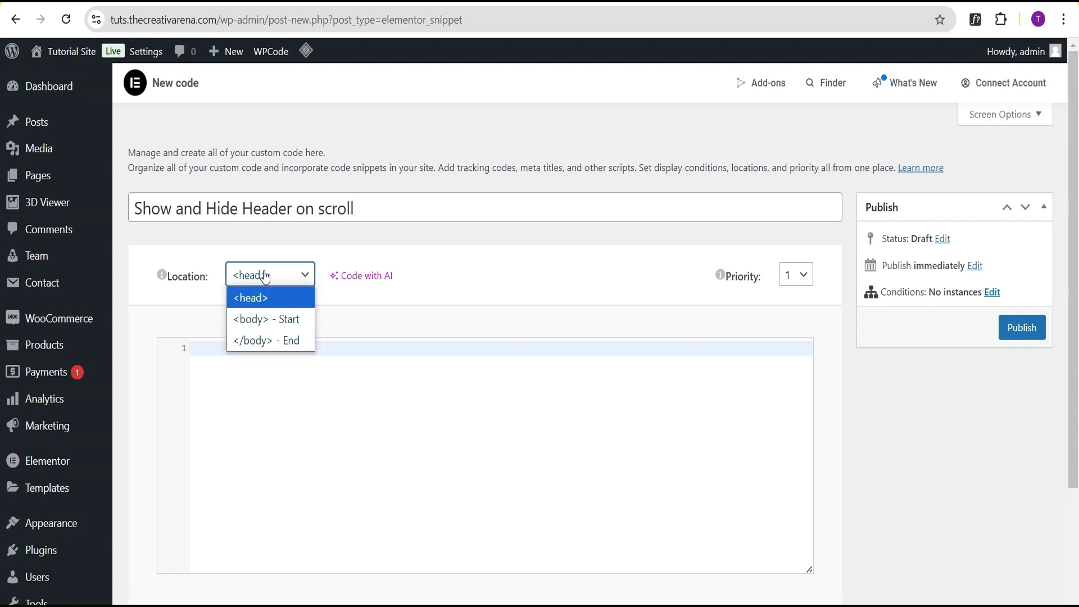
pyautogui.click(264, 340)
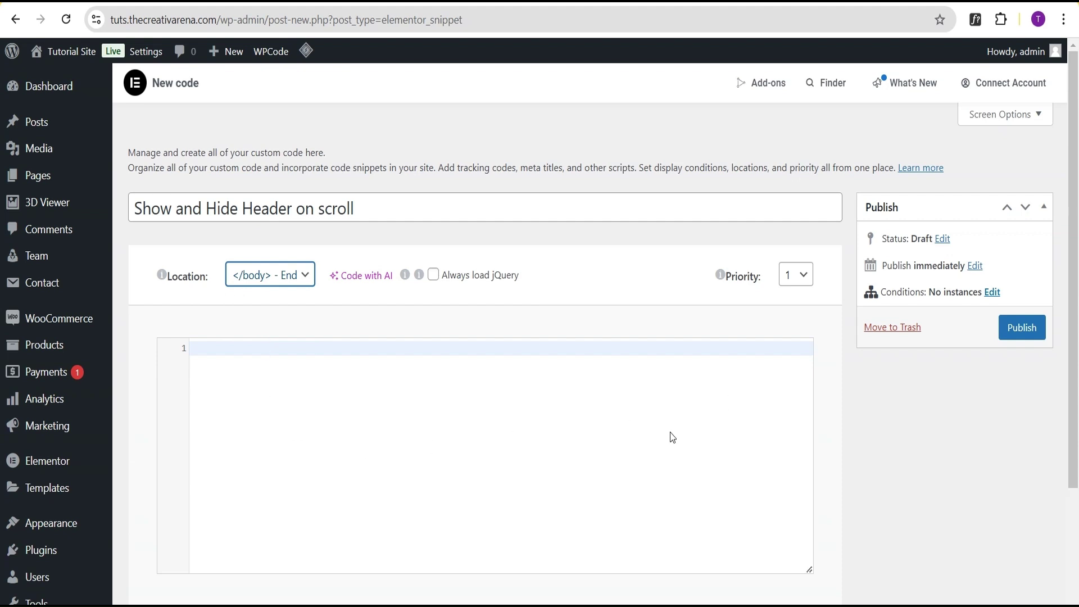
# - Copy the "Show Hide Sticky Header" script and style code from elementor.css in the code editor into the new snippet's code area
pyautogui.click(584, 448)
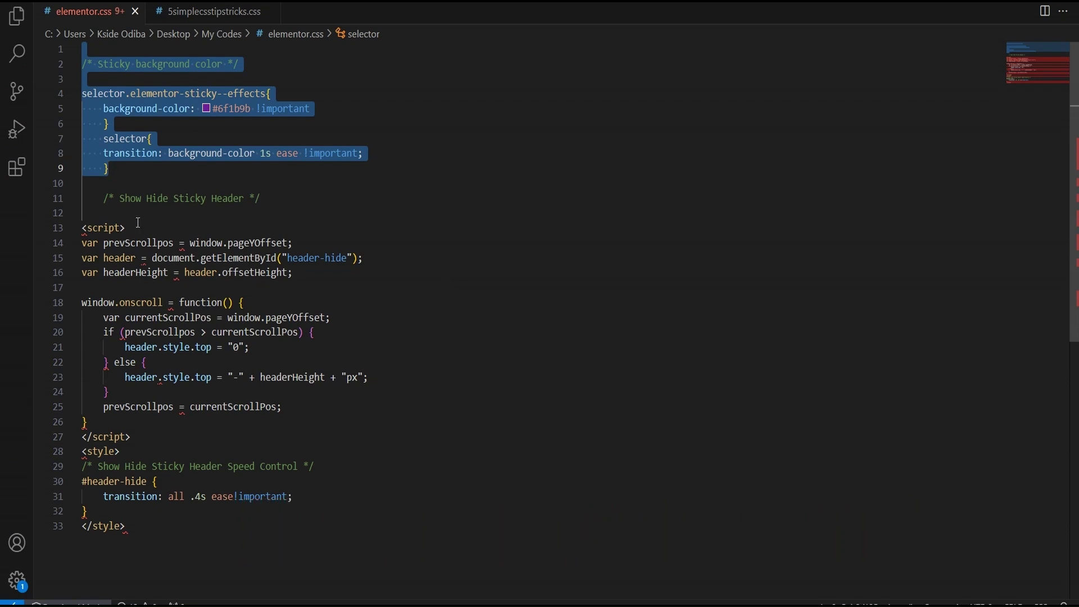
pyautogui.moveTo(102, 198); pyautogui.dragTo(156, 547)
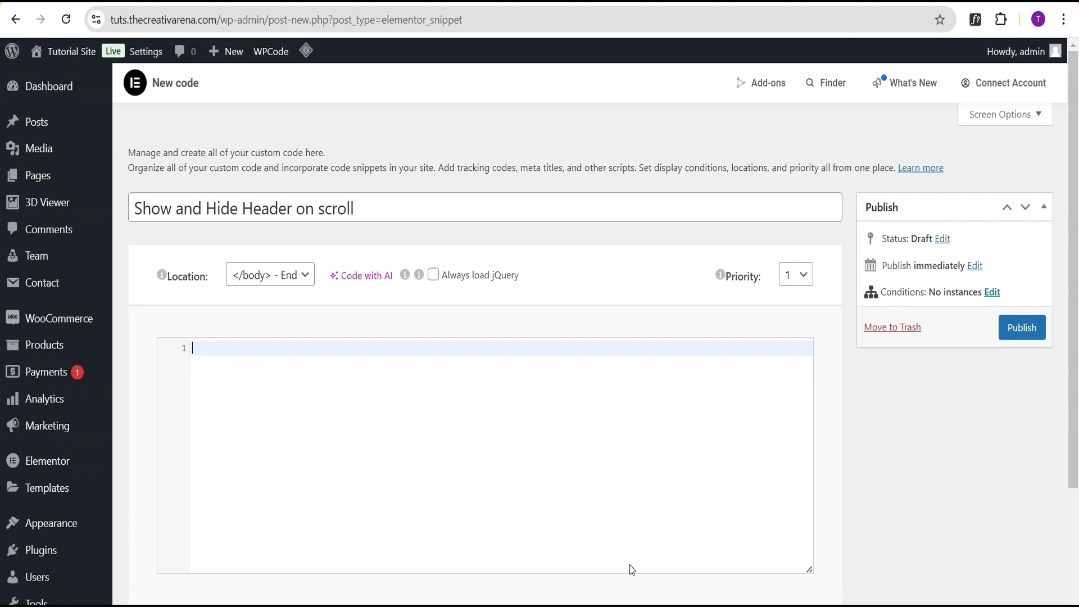
pyautogui.hotkey('ctrl', 'v')
pyautogui.scroll(-1, 293, 374)
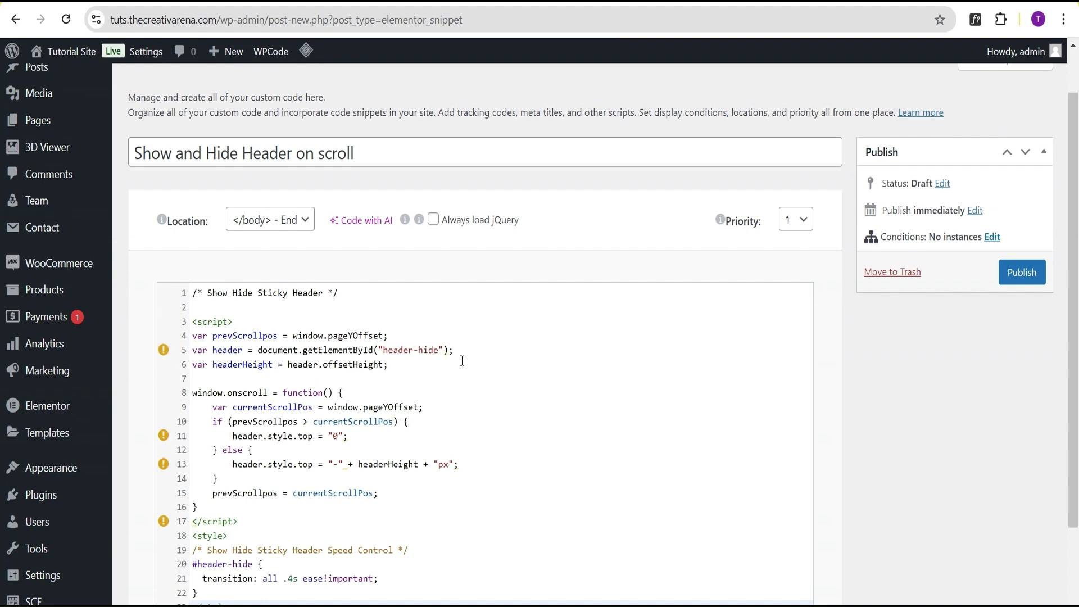
# - Publish the "Show and Hide Header on scroll" snippet with its display condition set to Entire Site
pyautogui.scroll(-2, 568, 360)
pyautogui.click(1022, 194)
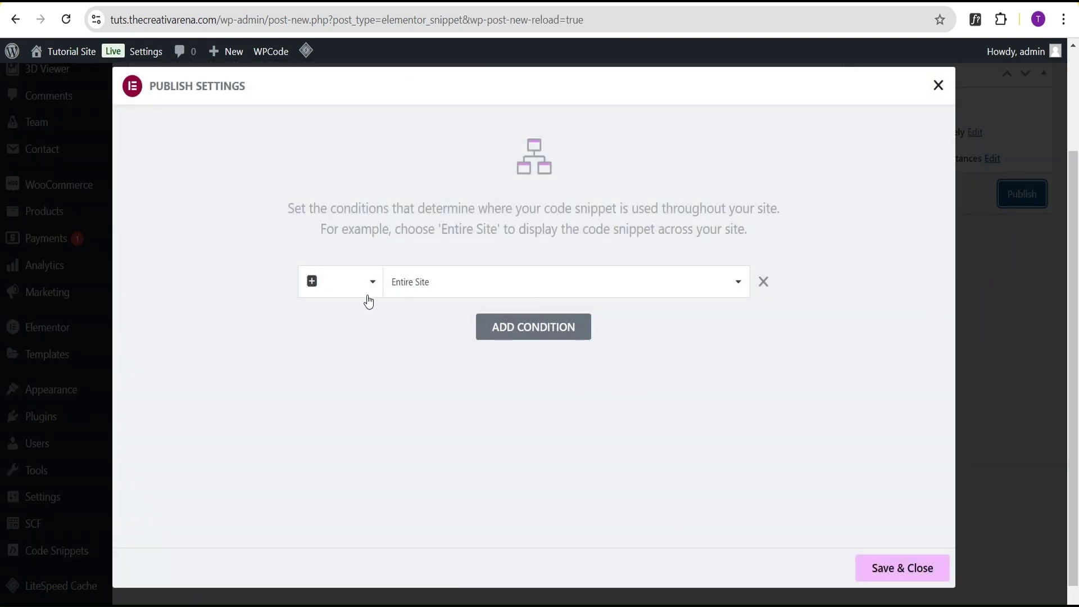
pyautogui.click(893, 570)
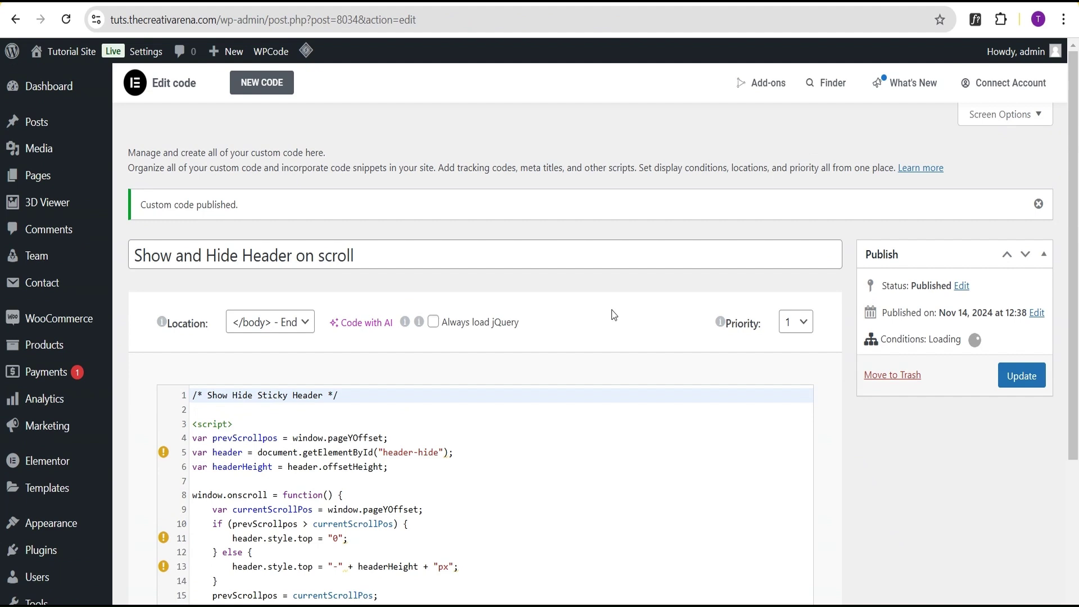
# - Copy the ID "header-hide" from the snippet code into the "header" container's CSS ID in Elementor and publish the header
pyautogui.scroll(-2, 551, 276)
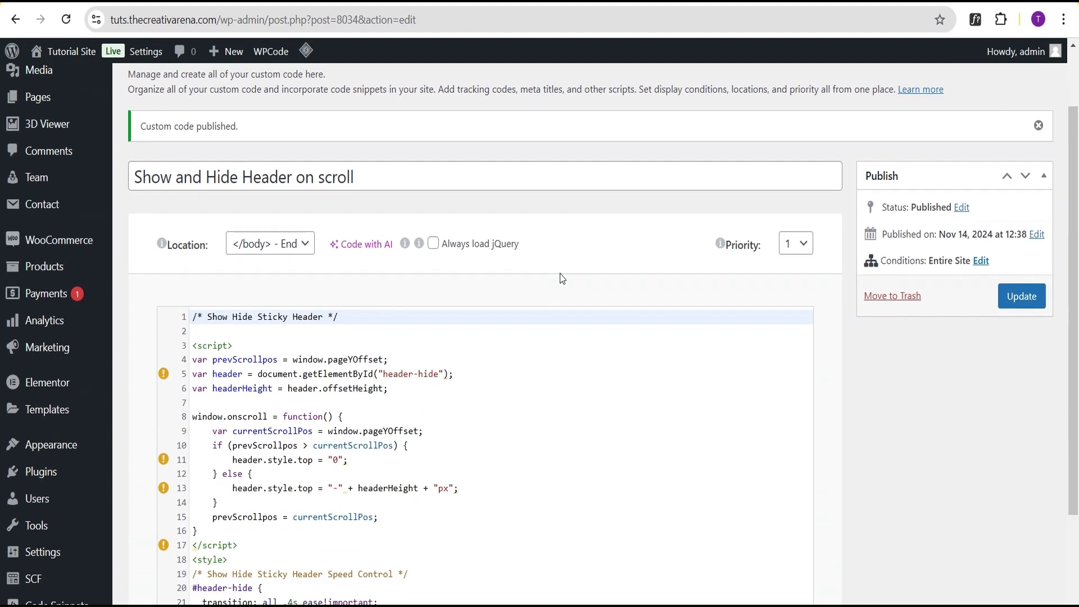
pyautogui.moveTo(440, 374); pyautogui.dragTo(405, 368)
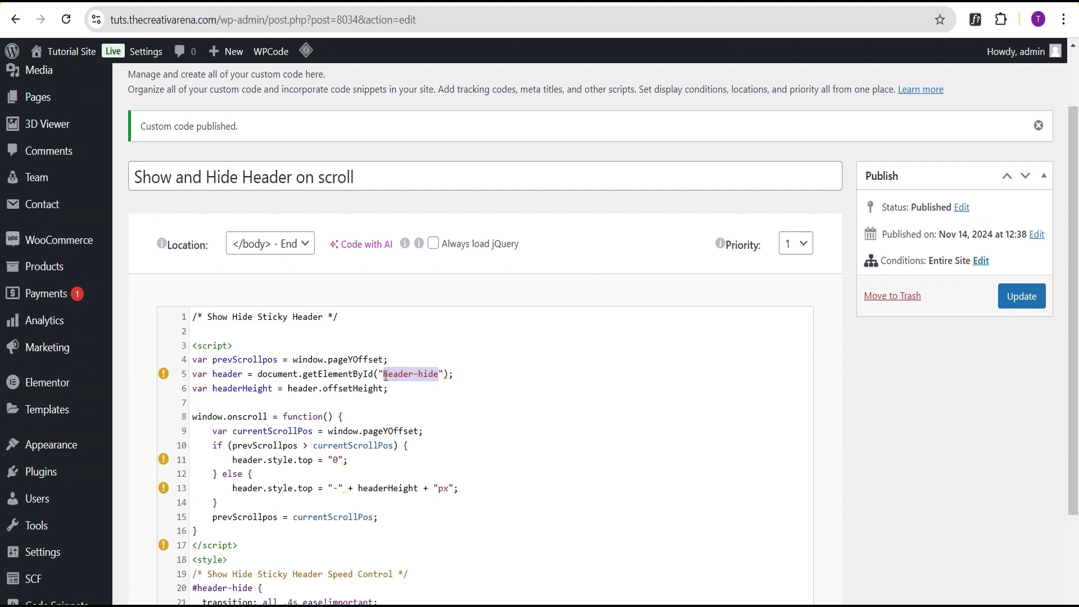
pyautogui.click(163, 3)
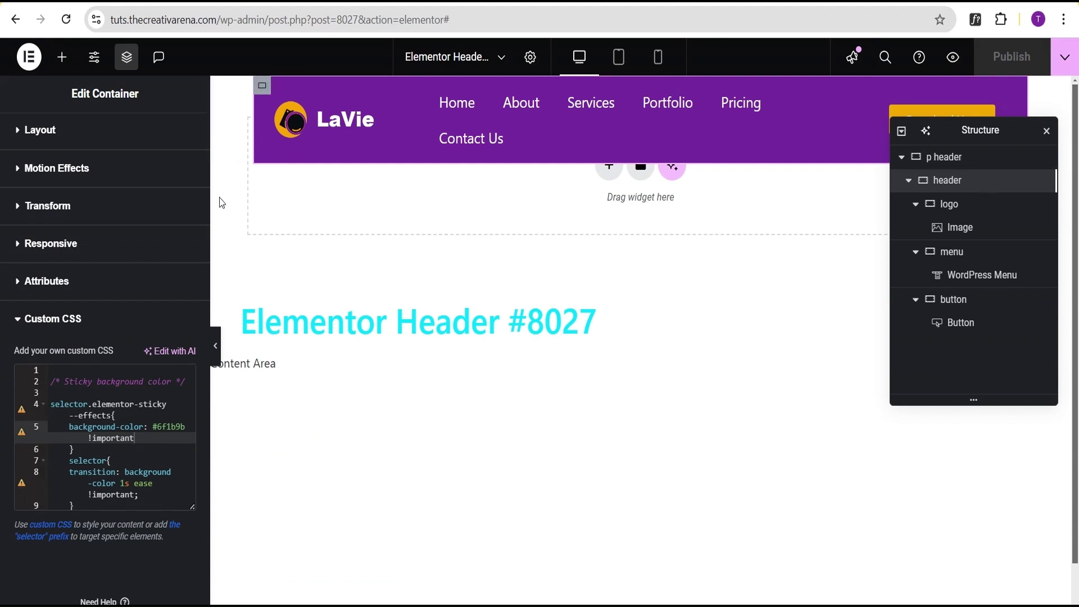
pyautogui.click(91, 140)
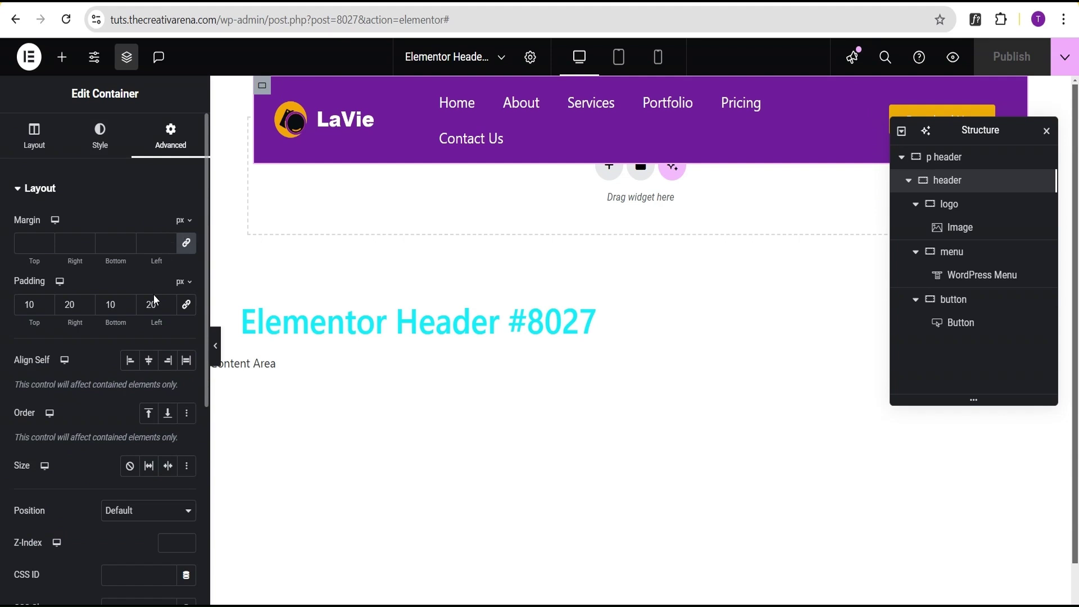
pyautogui.scroll(-2, 154, 295)
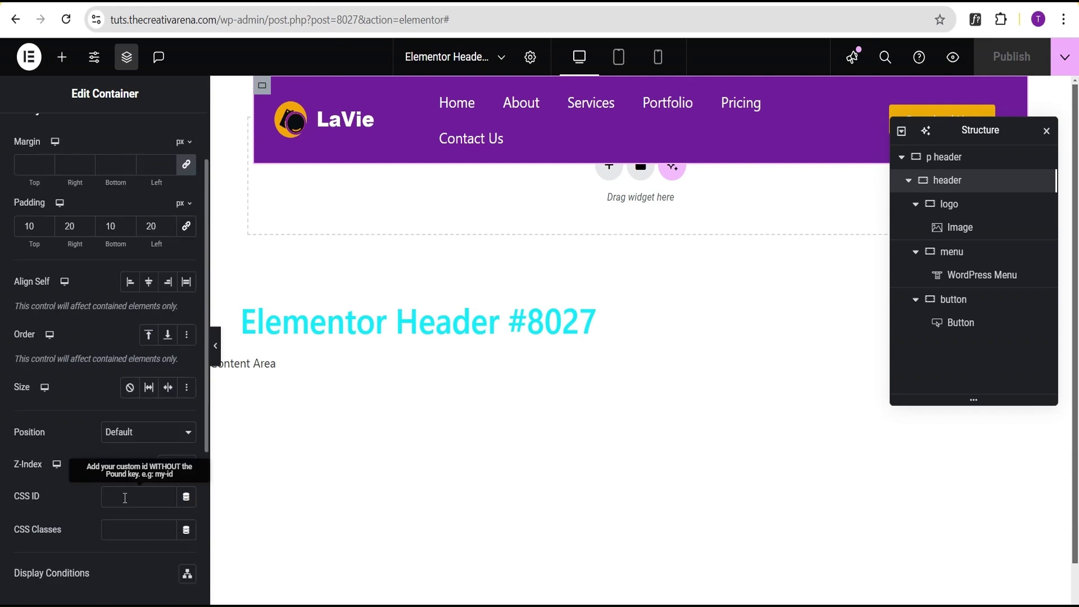
pyautogui.write('header-hide')
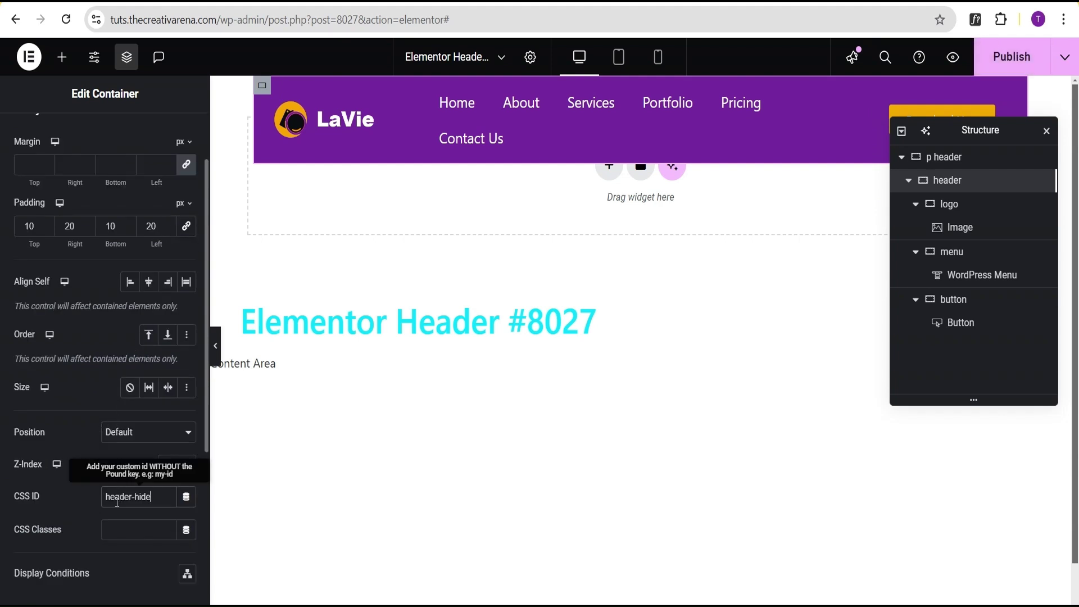
pyautogui.click(1013, 59)
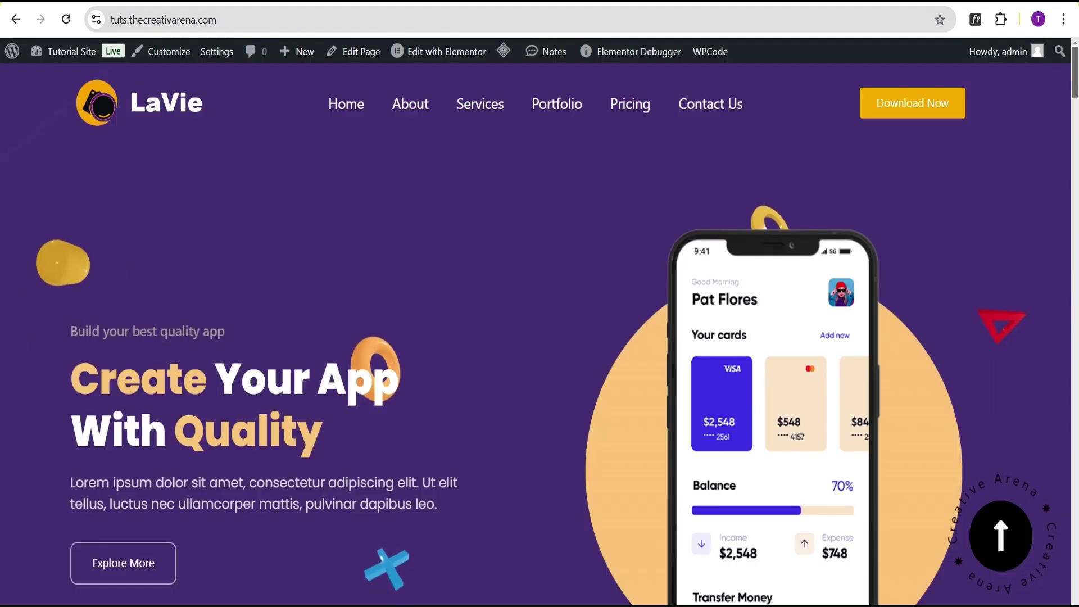
# - Reload the live home page and check how the sticky header hides on scrolling down and reappears on scrolling up
pyautogui.hotkey('ctrl', 'r')
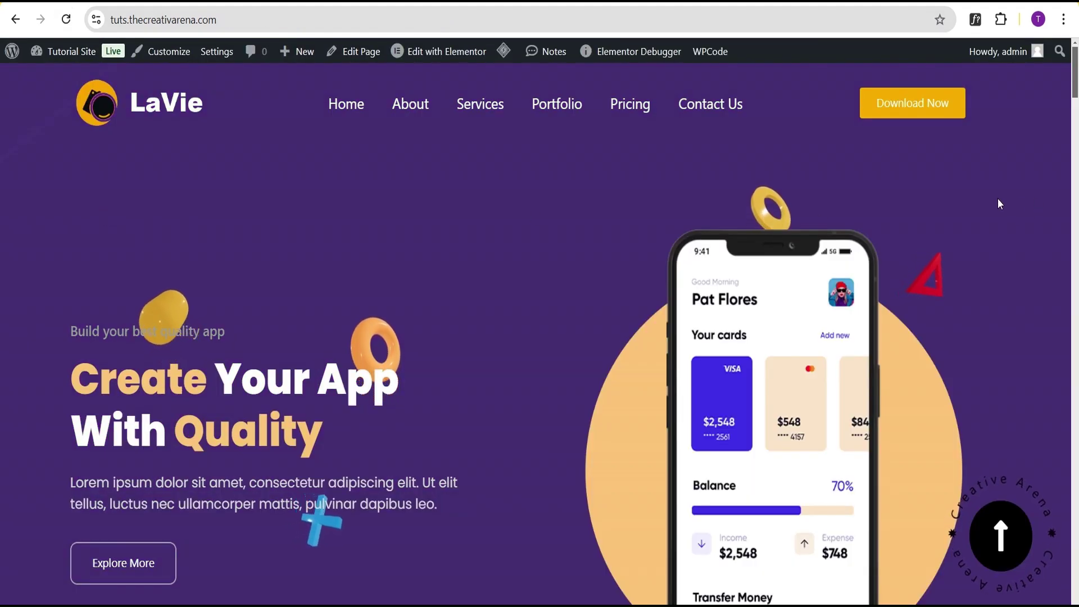
pyautogui.scroll(-15, 992, 202)
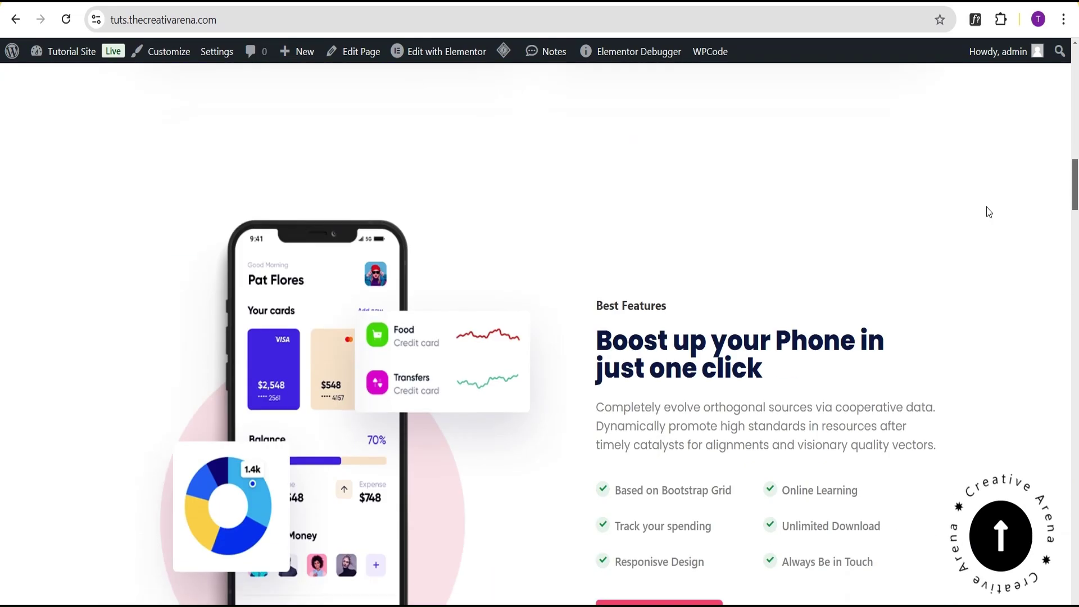
pyautogui.scroll(-8, 987, 211)
pyautogui.scroll(8, 987, 211)
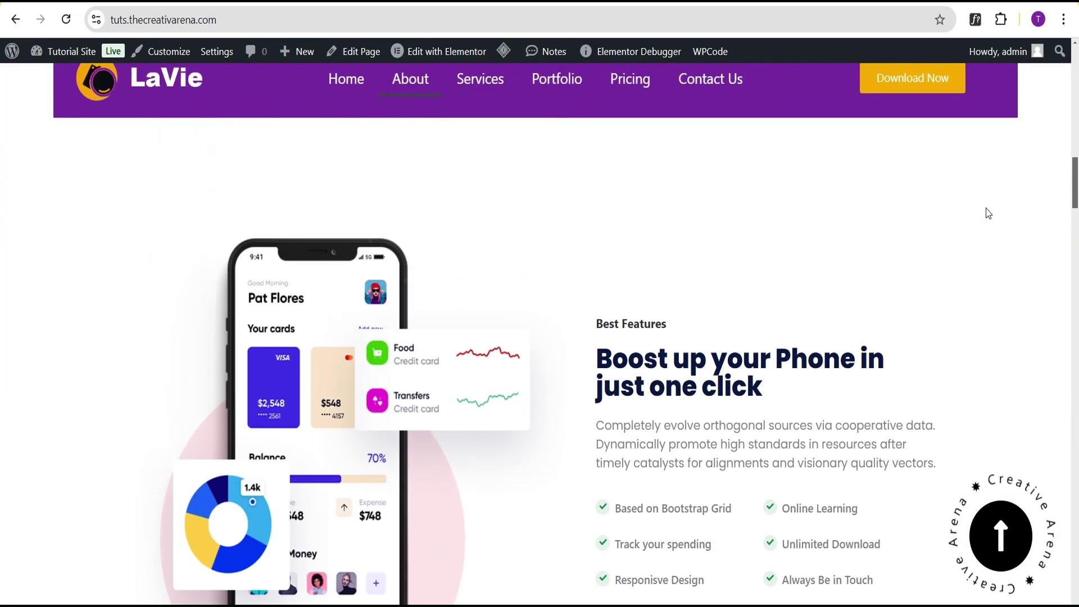
pyautogui.scroll(3, 987, 212)
pyautogui.scroll(-15, 987, 212)
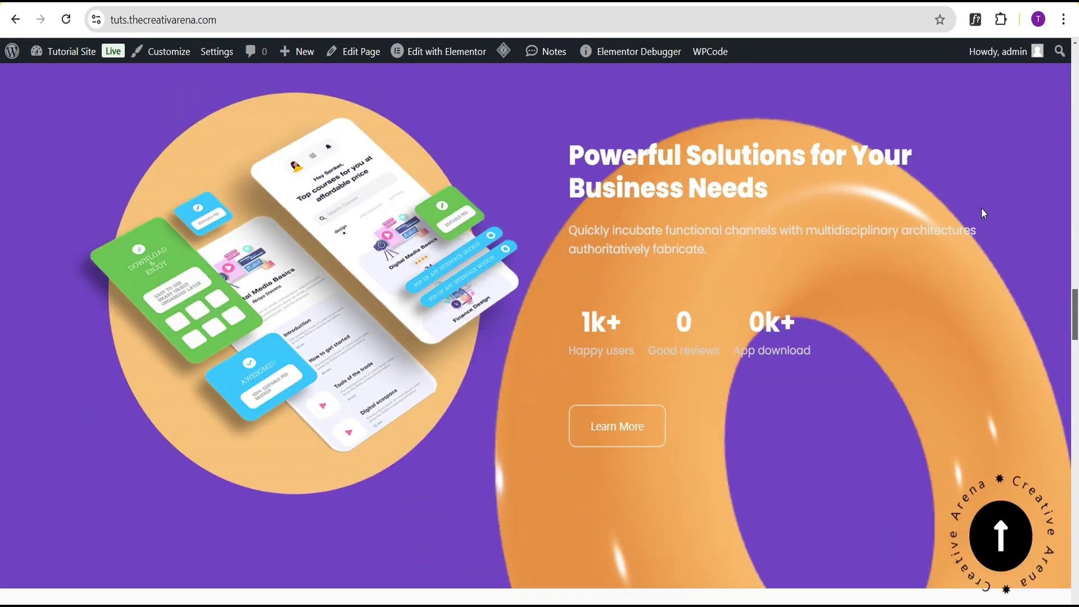
pyautogui.scroll(10, 983, 212)
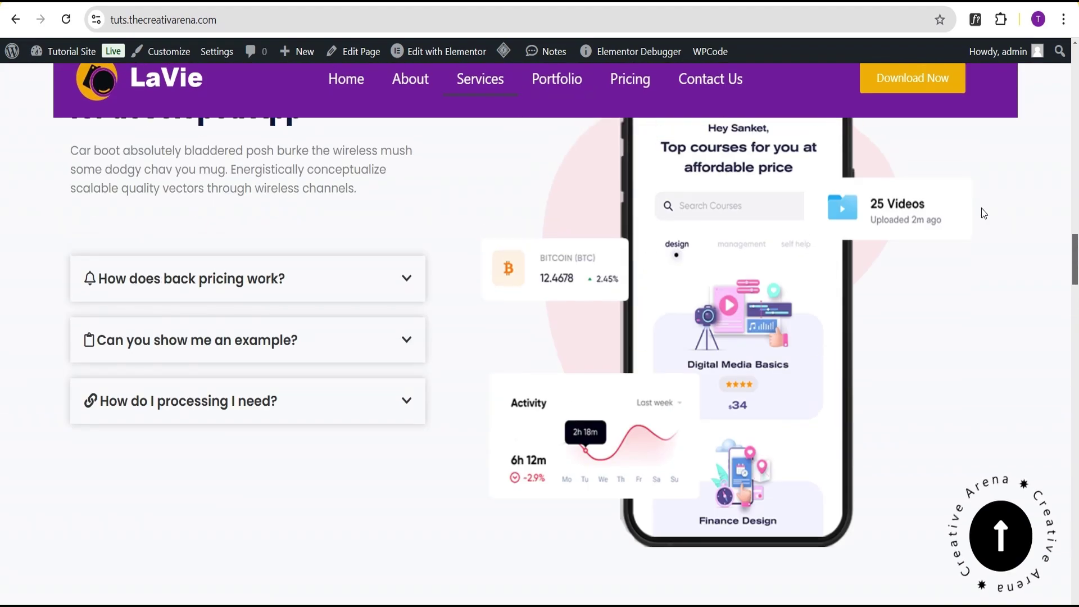
pyautogui.scroll(5, 984, 213)
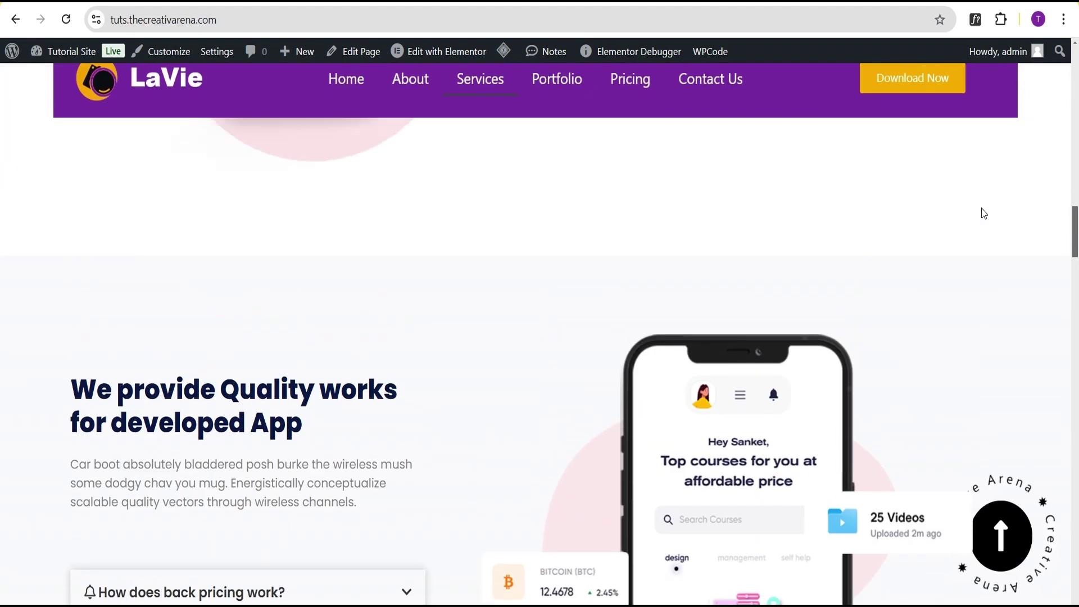
# - Open the home page tuts.thecreativarena.com in a new incognito window using its copied address
pyautogui.click(650, 22)
pyautogui.hotkey('ctrl', 'c')
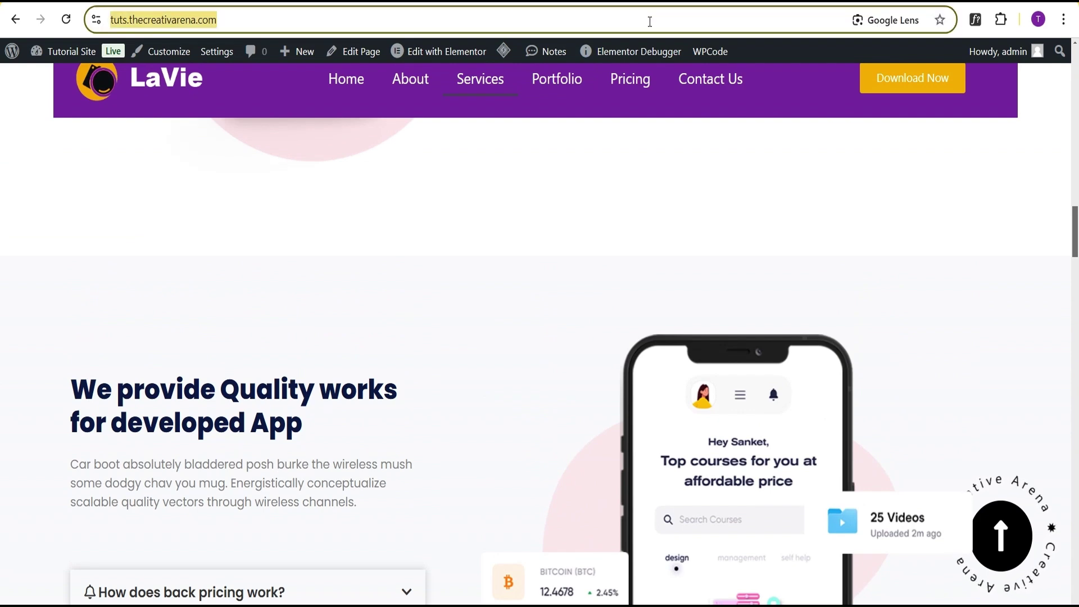
pyautogui.click(1063, 20)
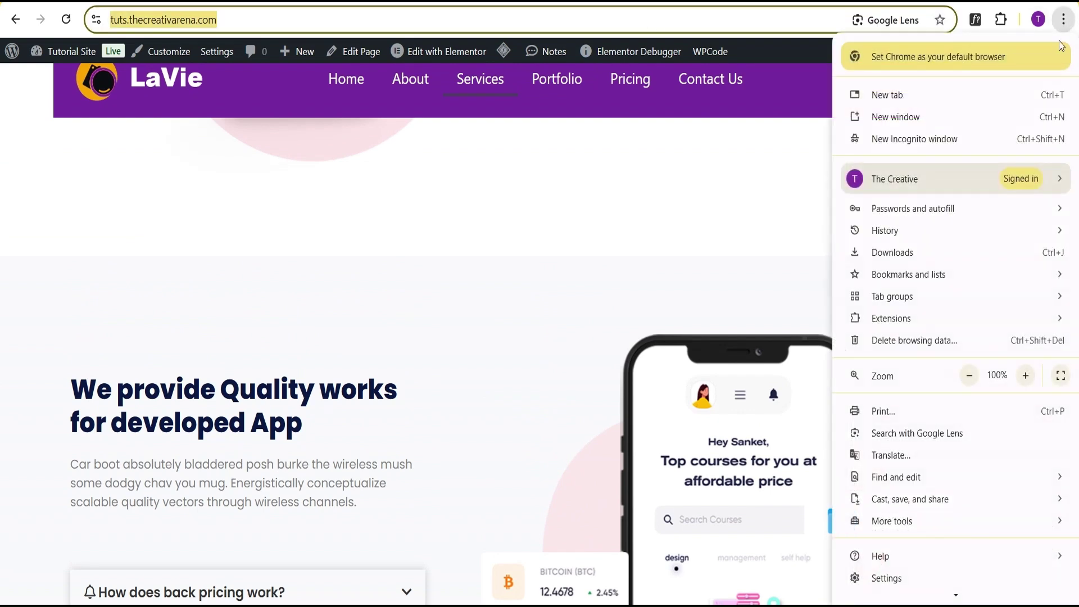
pyautogui.click(926, 142)
pyautogui.hotkey('ctrl', 'v')
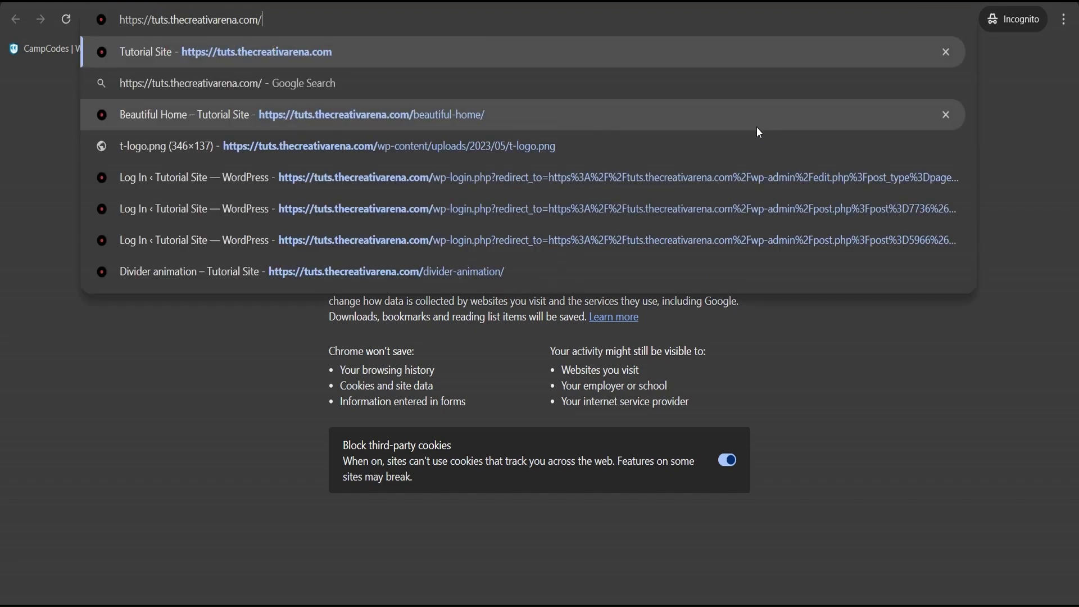
pyautogui.press('Return')
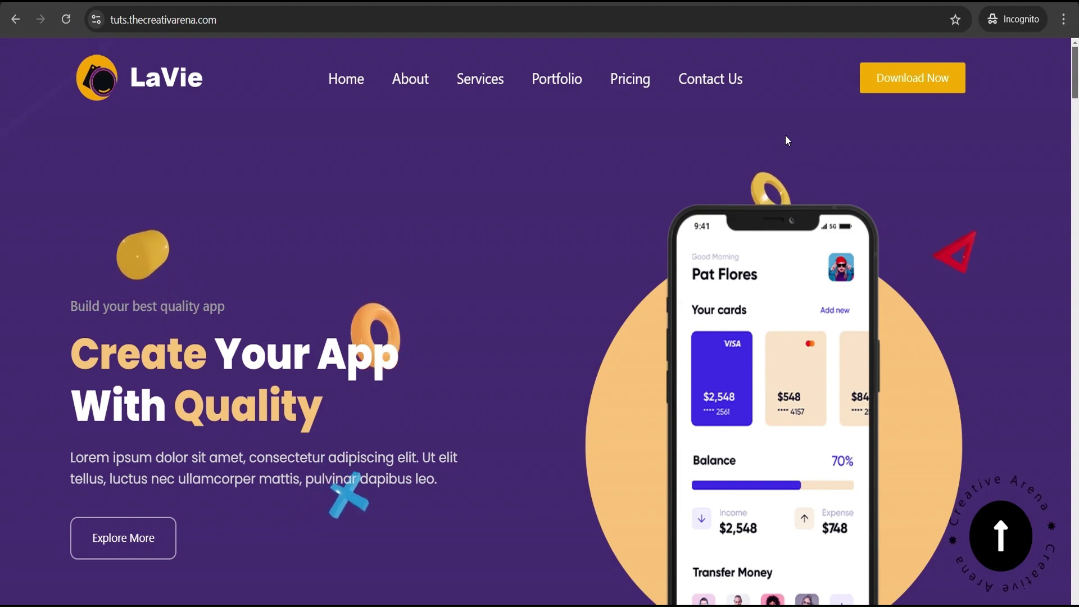
# - Check the header's hide and show behavior as a logged-out visitor by scrolling the incognito home page both ways
pyautogui.scroll(-5, 801, 116)
pyautogui.scroll(-20, 802, 120)
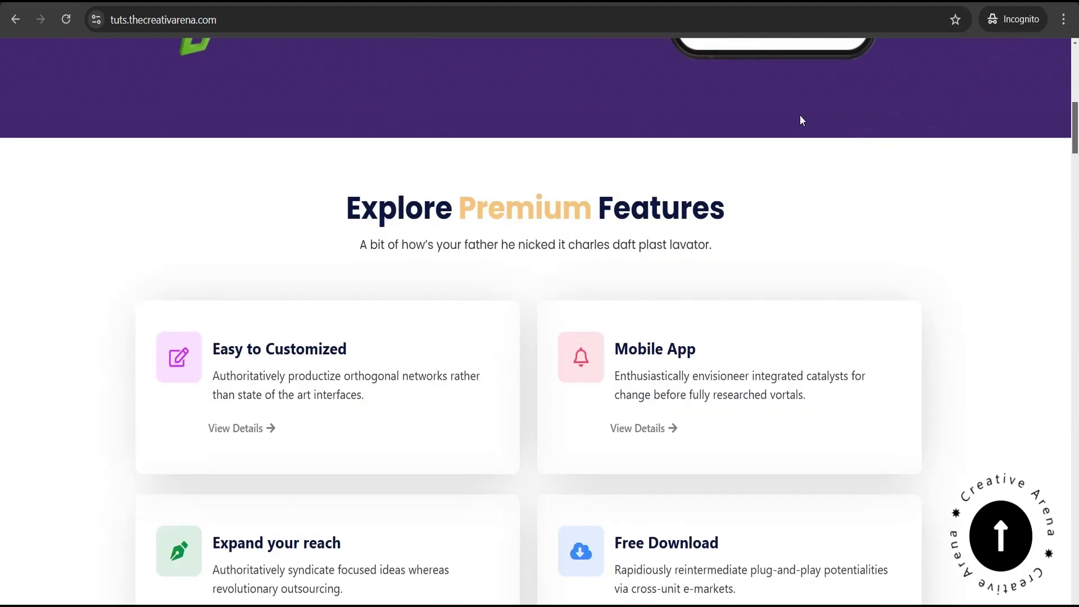
pyautogui.scroll(6, 801, 122)
pyautogui.scroll(12, 802, 123)
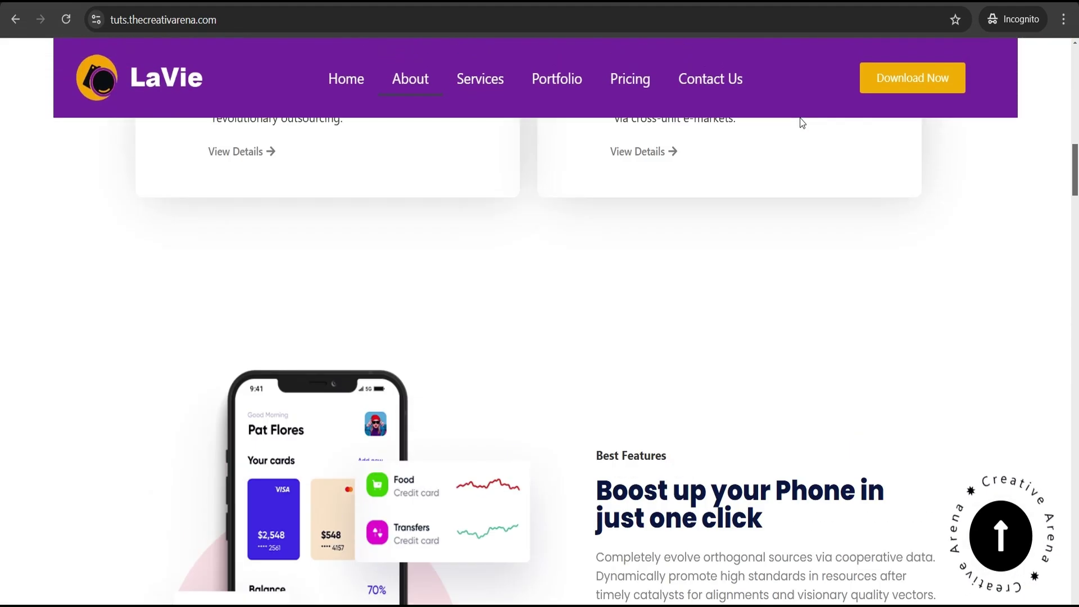
pyautogui.scroll(-20, 802, 122)
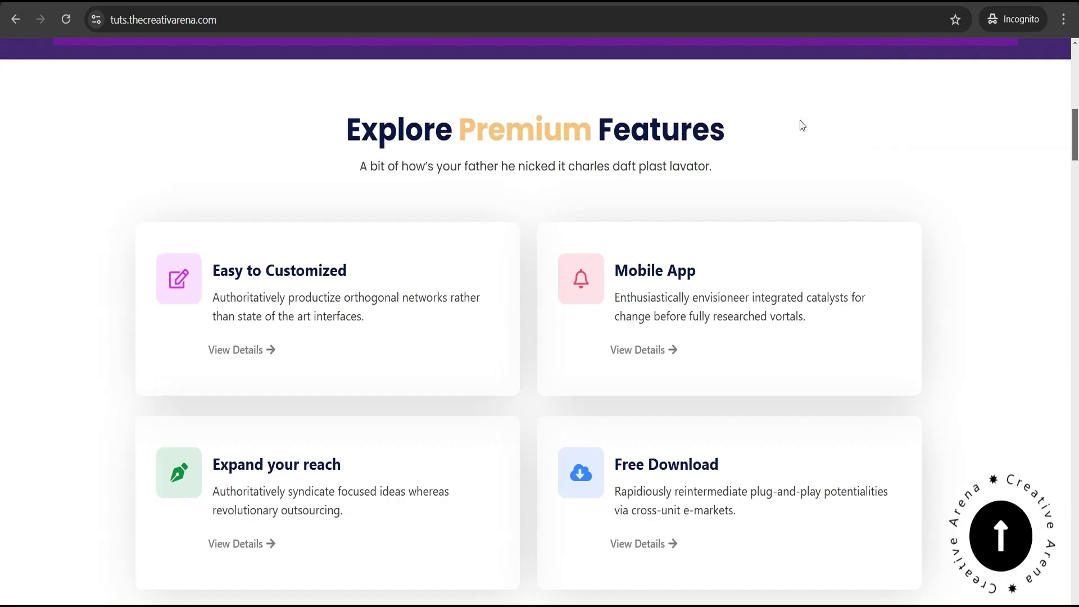
pyautogui.scroll(-8, 801, 124)
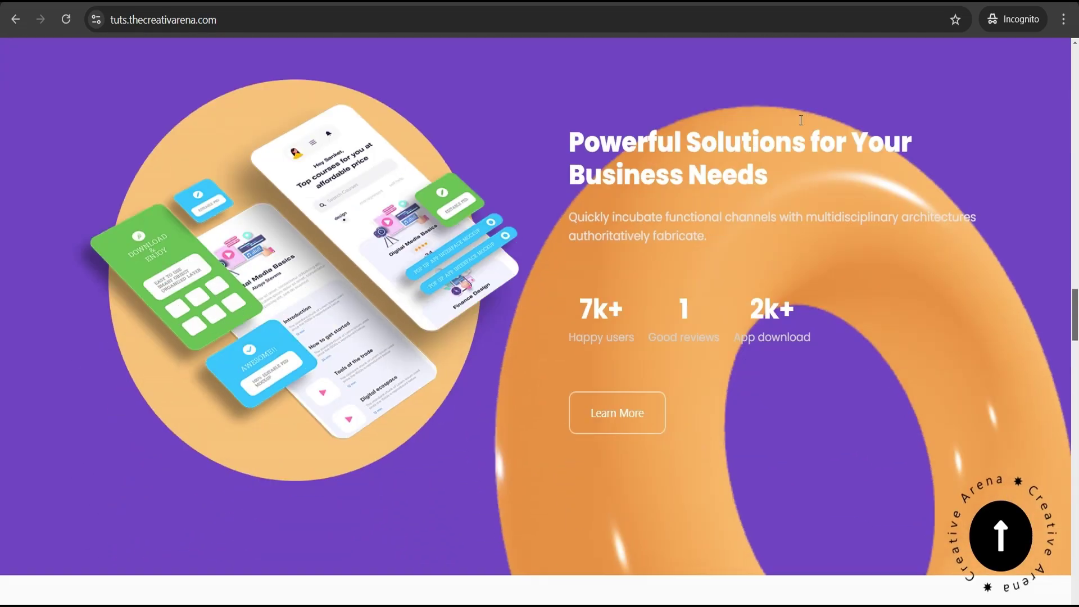
pyautogui.scroll(10, 802, 124)
pyautogui.scroll(-12, 802, 125)
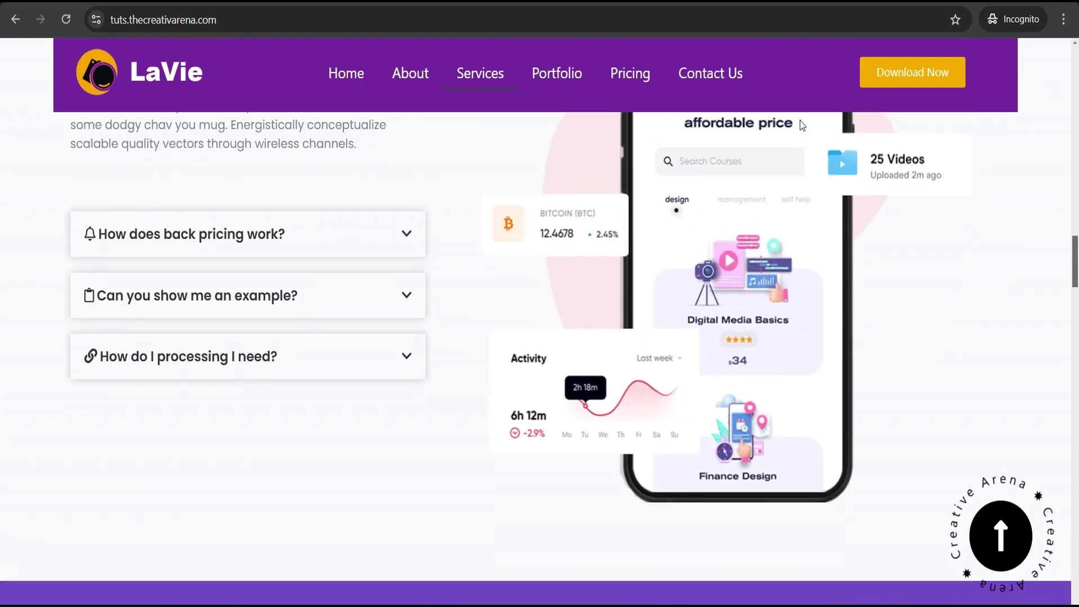
pyautogui.scroll(7, 801, 120)
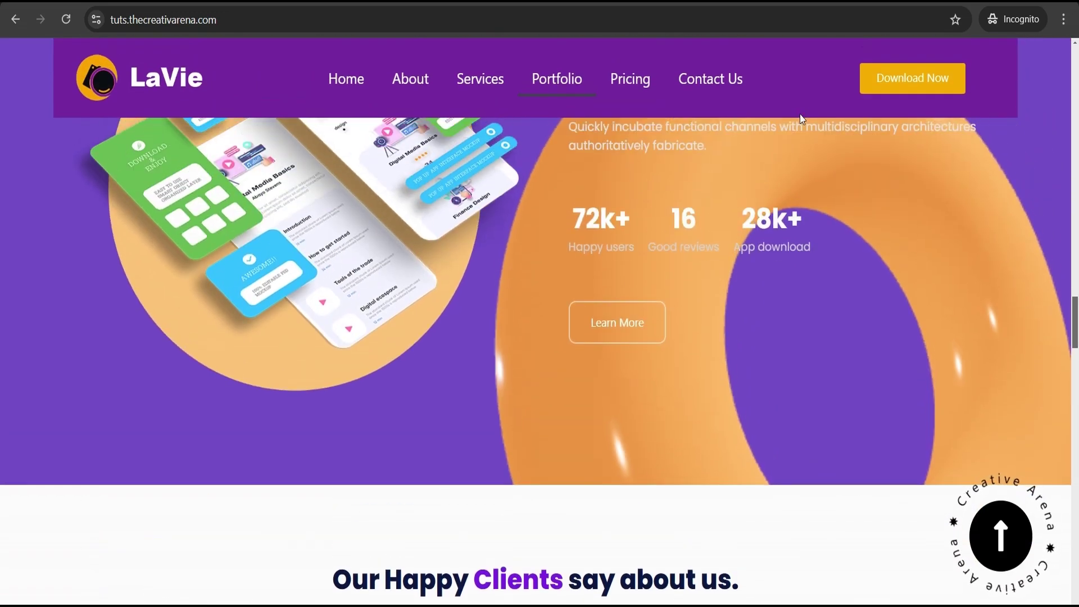
pyautogui.scroll(8, 801, 113)
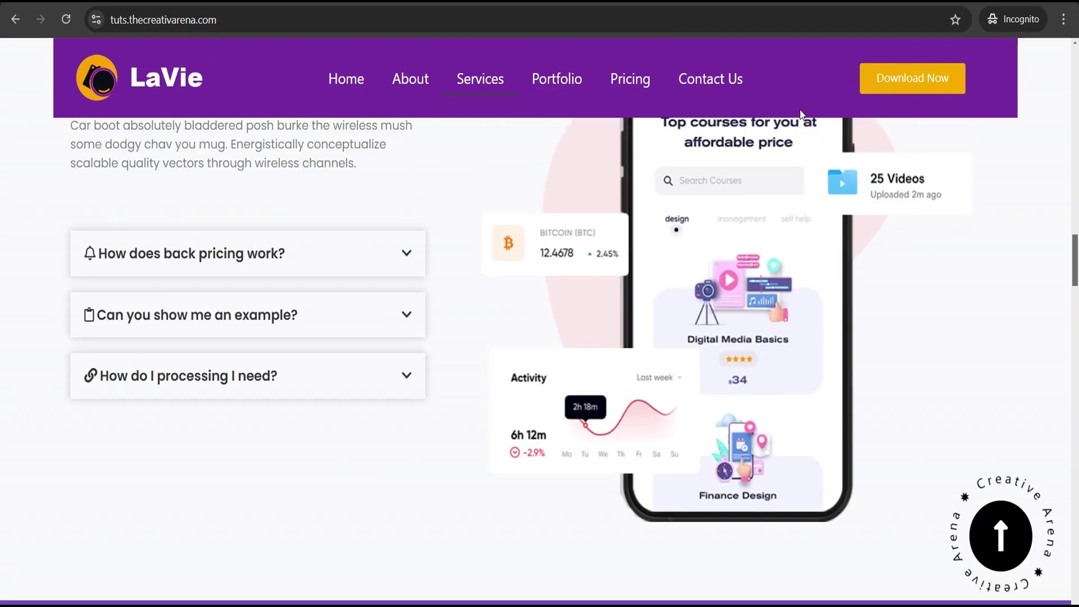
pyautogui.scroll(4, 802, 116)
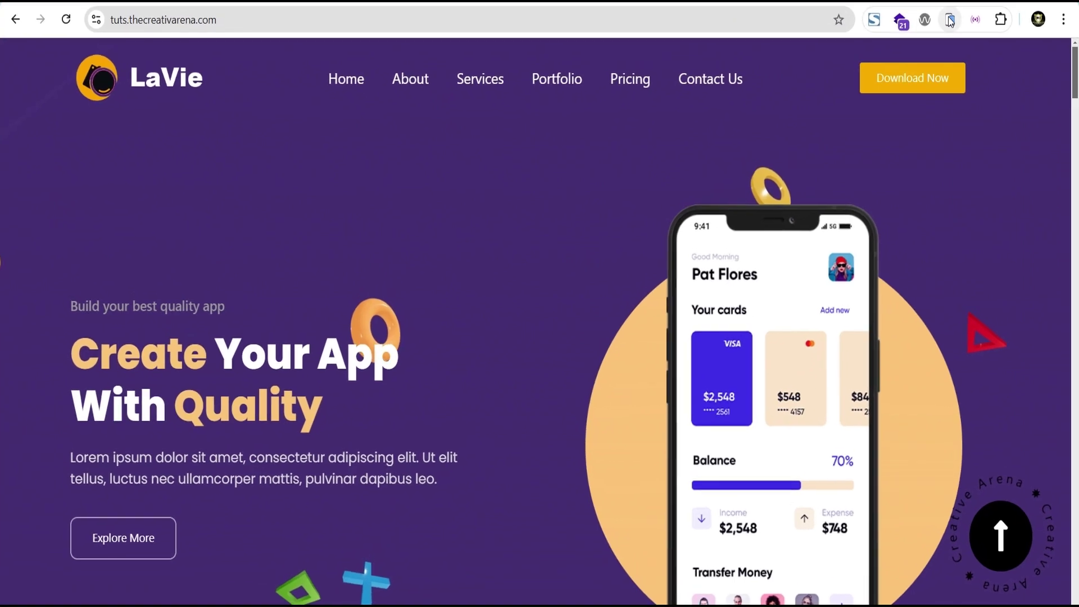
# - Preview the home page in the device simulator as a MacBook Air and check the header while scrolling down and up
pyautogui.click(950, 21)
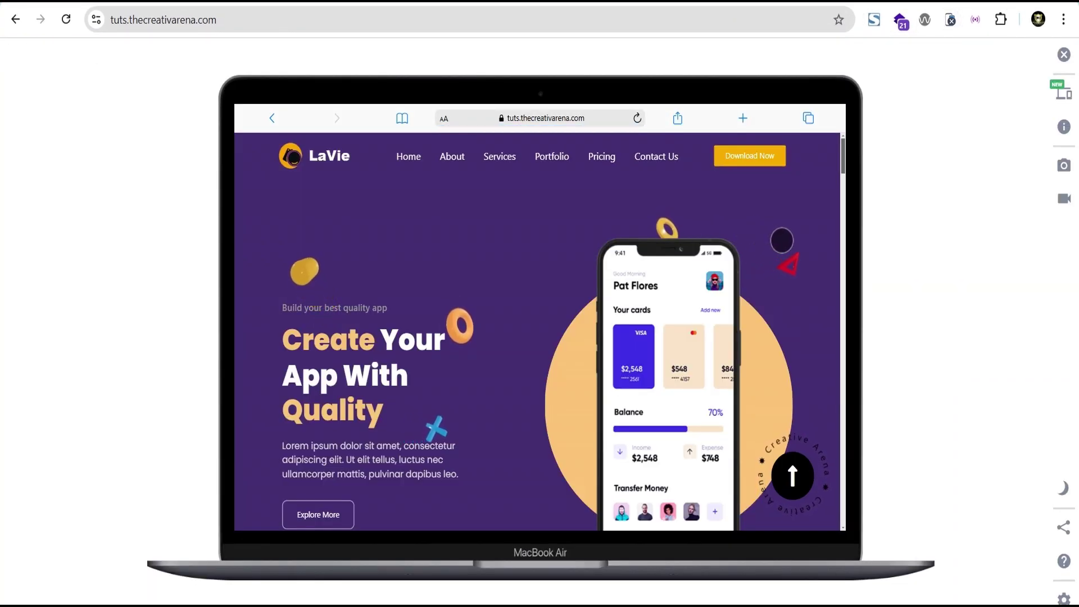
pyautogui.scroll(-12, 773, 233)
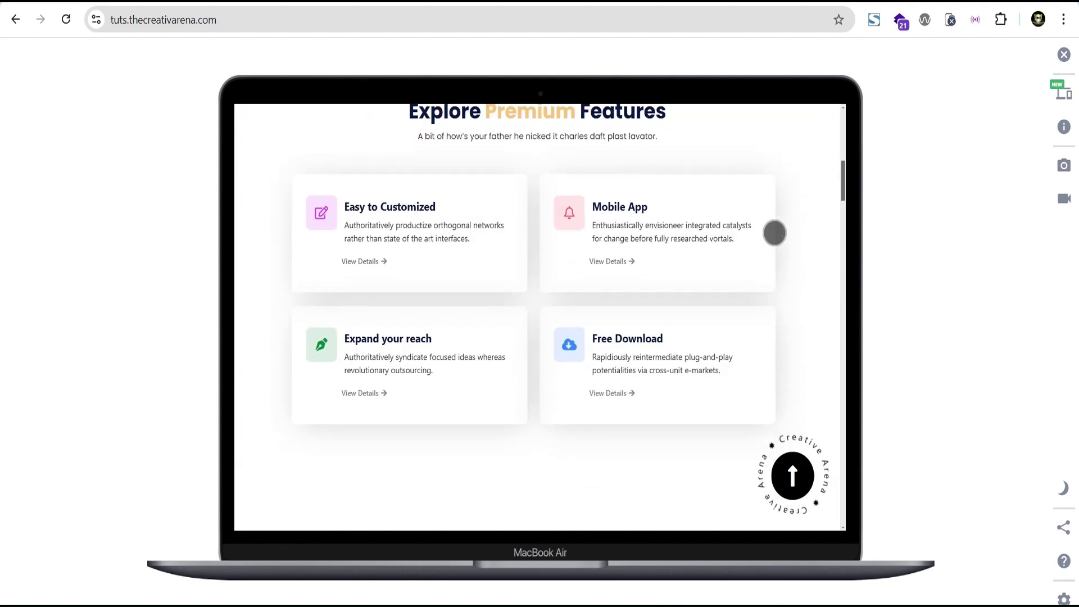
pyautogui.scroll(-3, 774, 233)
pyautogui.scroll(7, 772, 233)
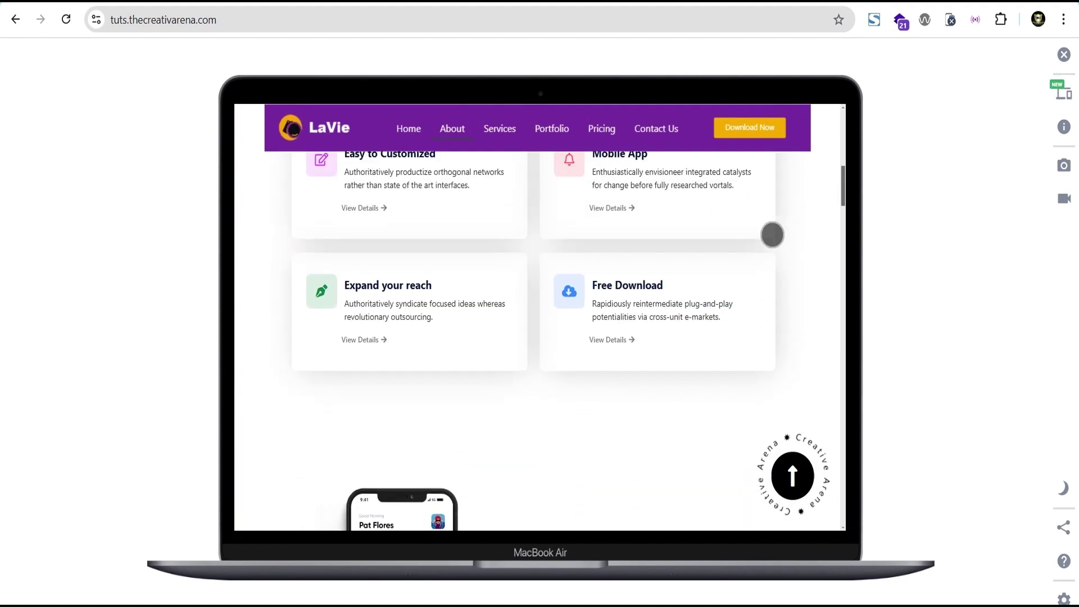
pyautogui.scroll(2, 772, 235)
pyautogui.scroll(-15, 773, 233)
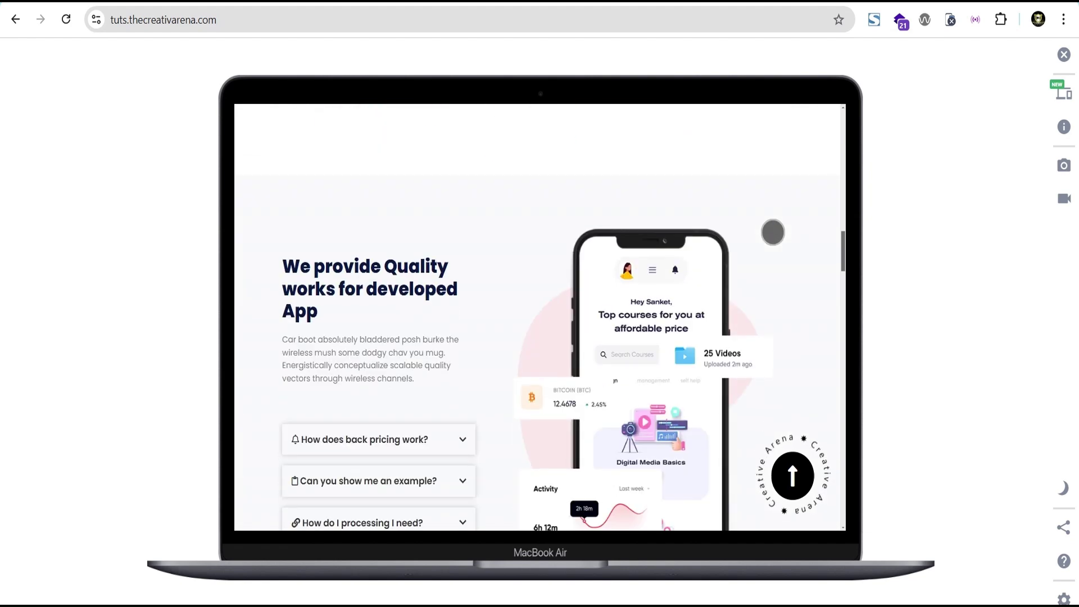
pyautogui.scroll(-3, 773, 232)
pyautogui.scroll(8, 773, 232)
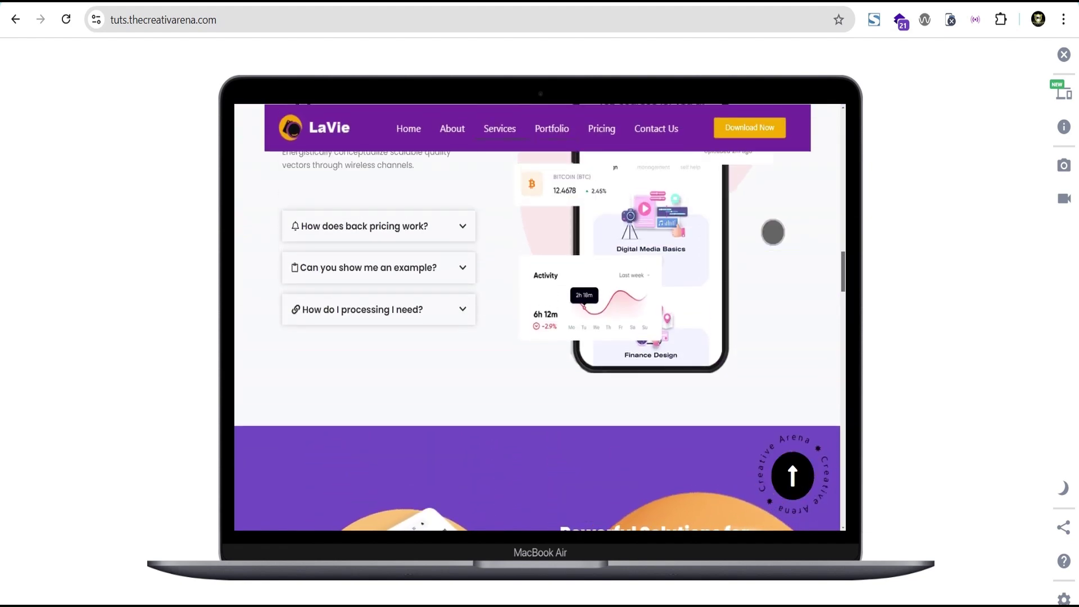
pyautogui.scroll(5, 773, 232)
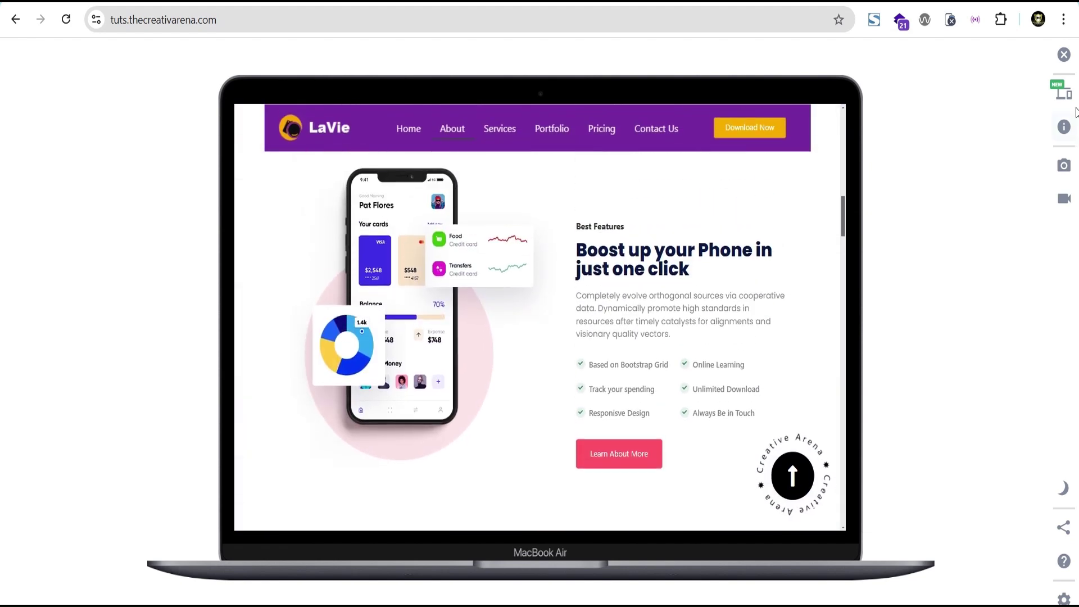
# - Switch the simulated device to the iPad Air 4 tablet
pyautogui.click(1073, 99)
pyautogui.scroll(-8, 911, 286)
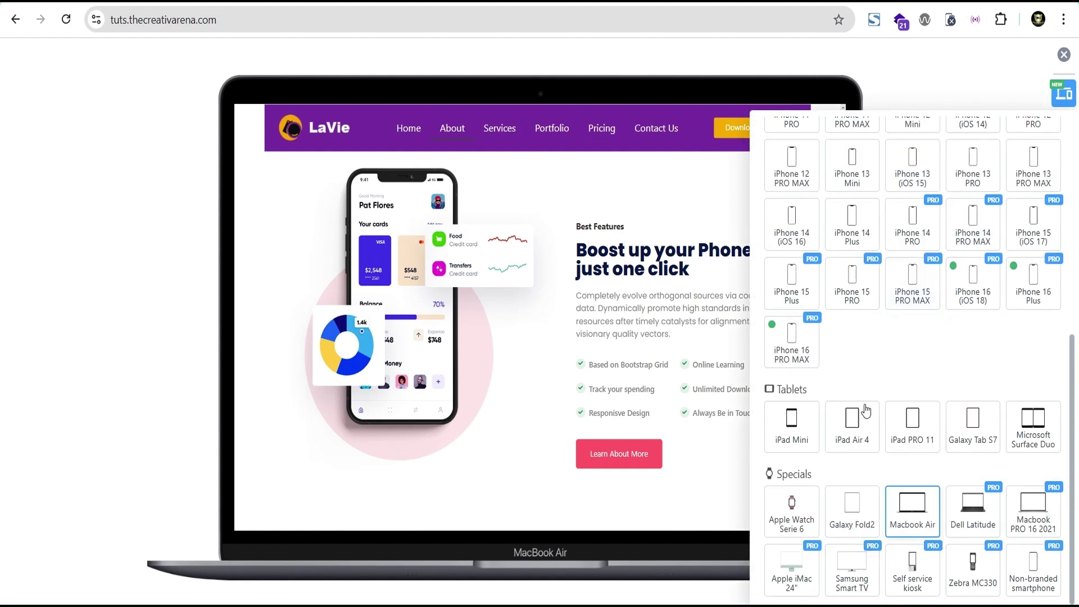
pyautogui.click(853, 427)
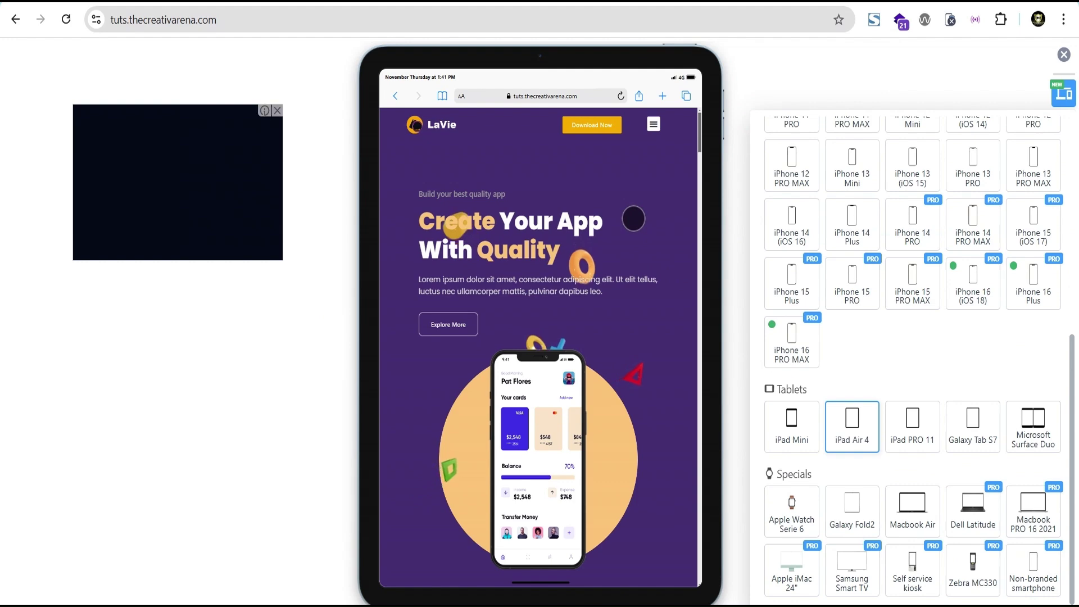
# - Check the header's hide and show behavior on the simulated iPad Air 4 by scrolling the home page down and up
pyautogui.scroll(-10, 633, 218)
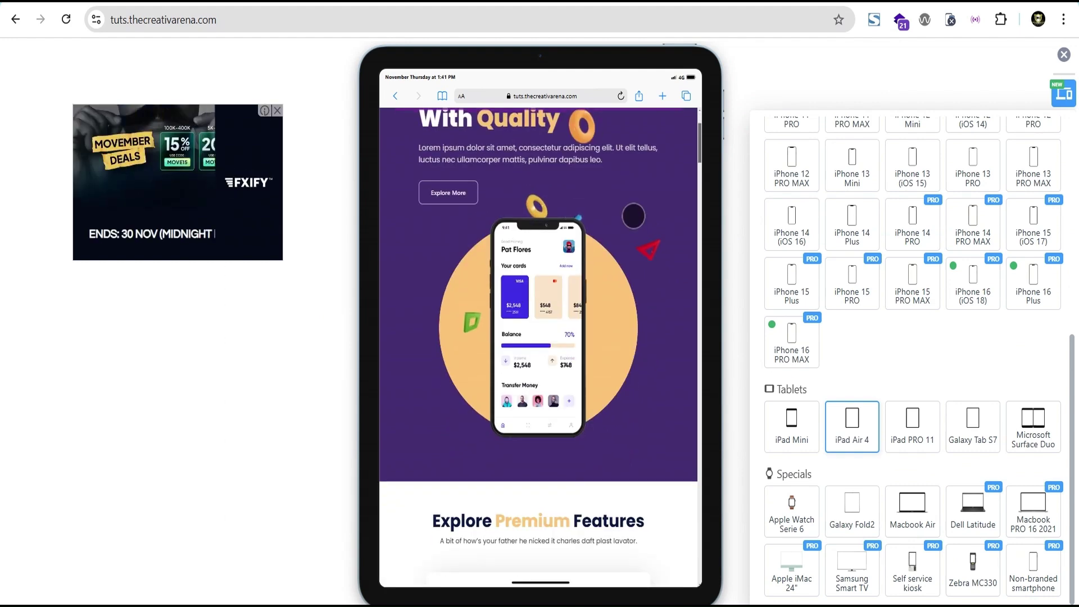
pyautogui.scroll(-5, 634, 217)
pyautogui.scroll(3, 633, 216)
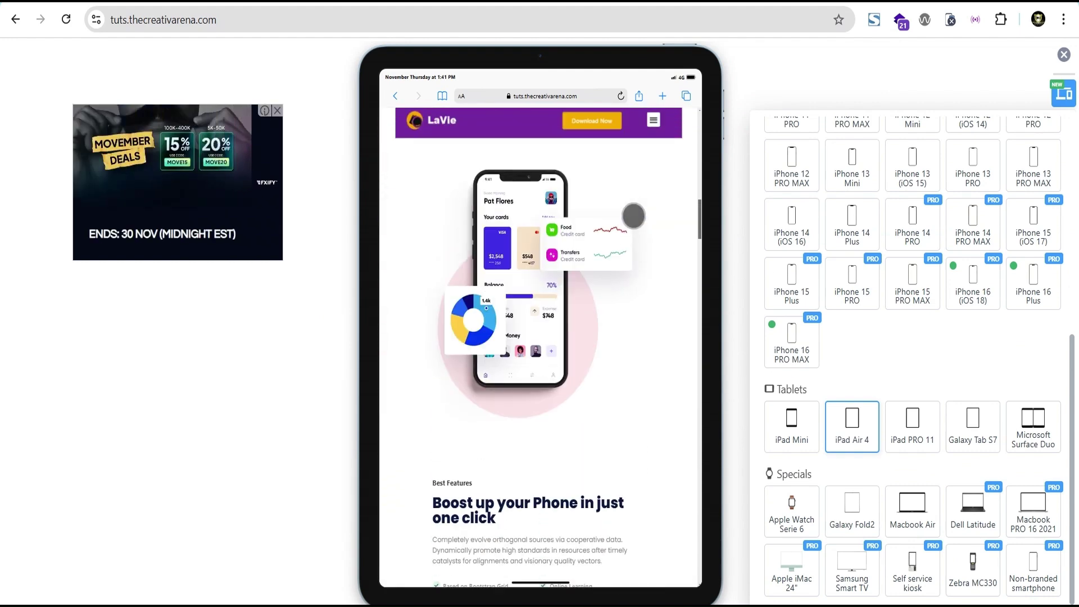
pyautogui.scroll(-10, 633, 216)
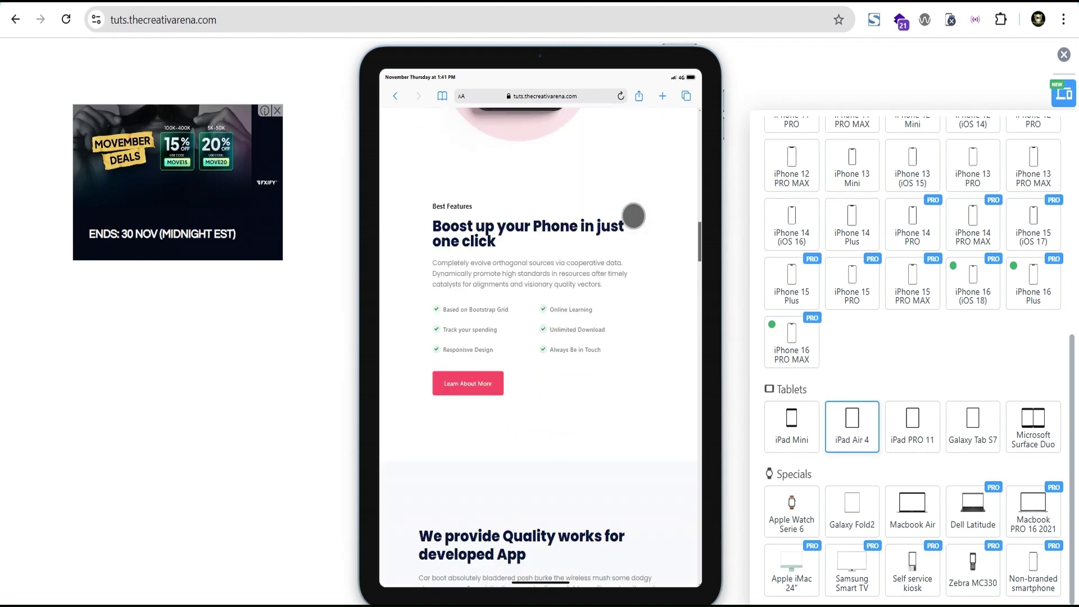
pyautogui.scroll(5, 633, 216)
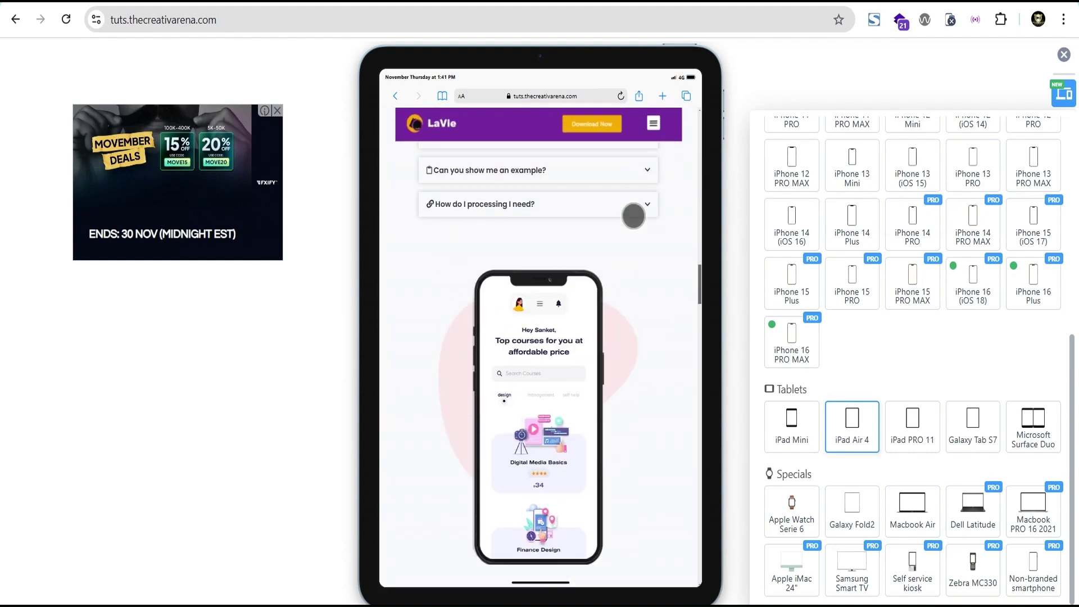
pyautogui.scroll(3, 633, 217)
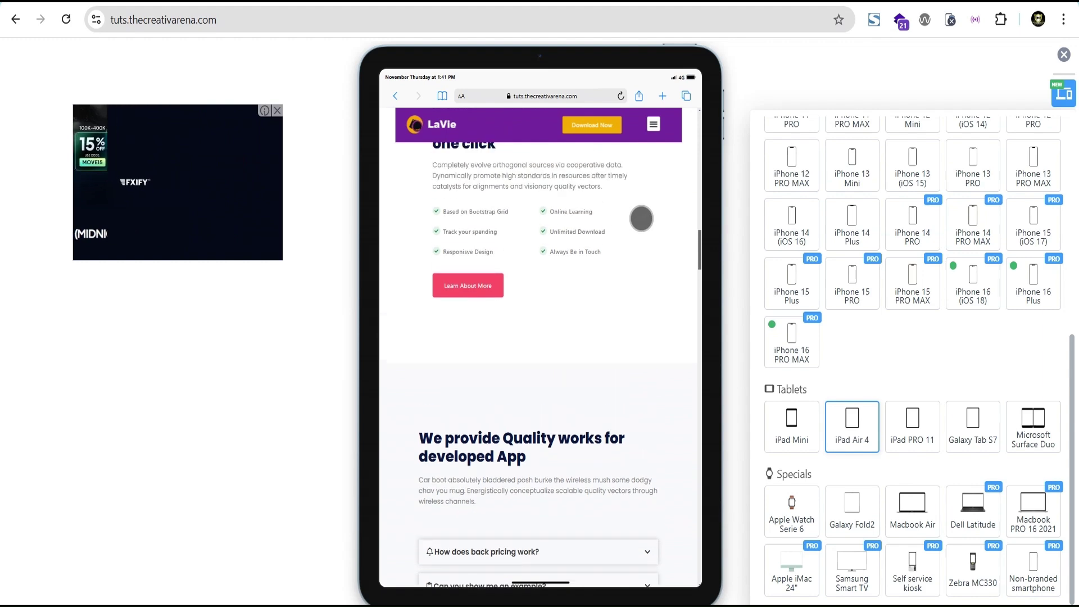
# - Switch the simulated device to the iPhone 11 PRO MAX and check the header while scrolling the home page down and up
pyautogui.scroll(3, 913, 292)
pyautogui.click(852, 265)
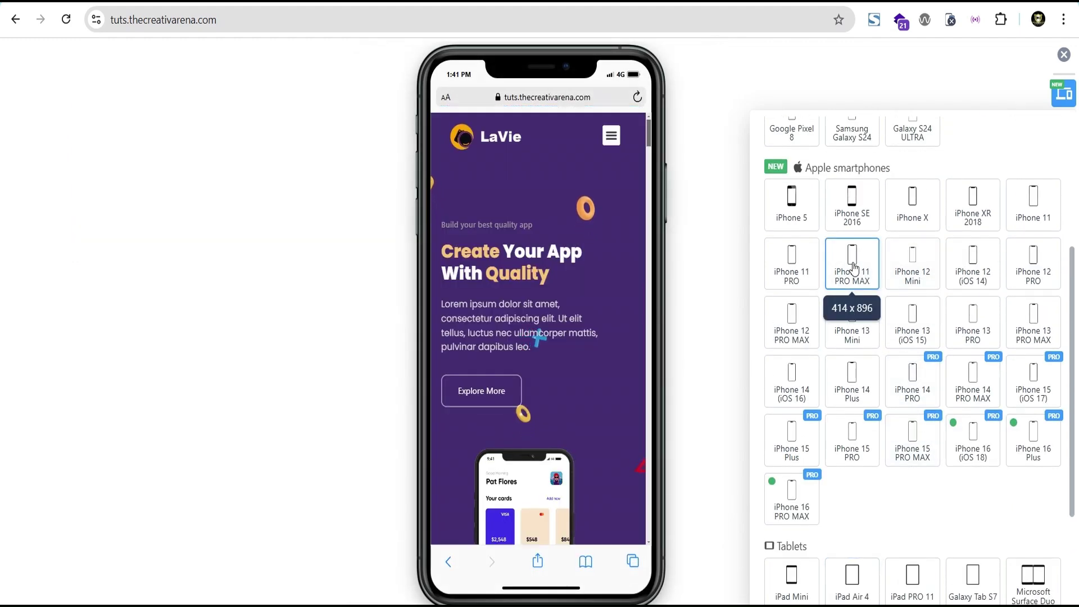
pyautogui.scroll(-10, 560, 218)
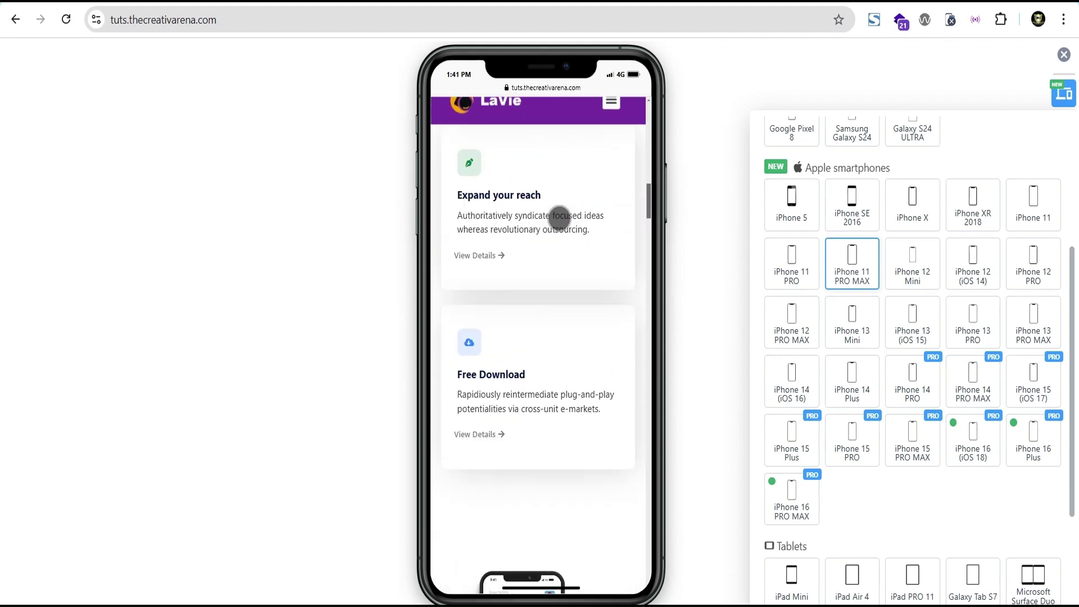
pyautogui.scroll(5, 560, 218)
pyautogui.scroll(-10, 559, 218)
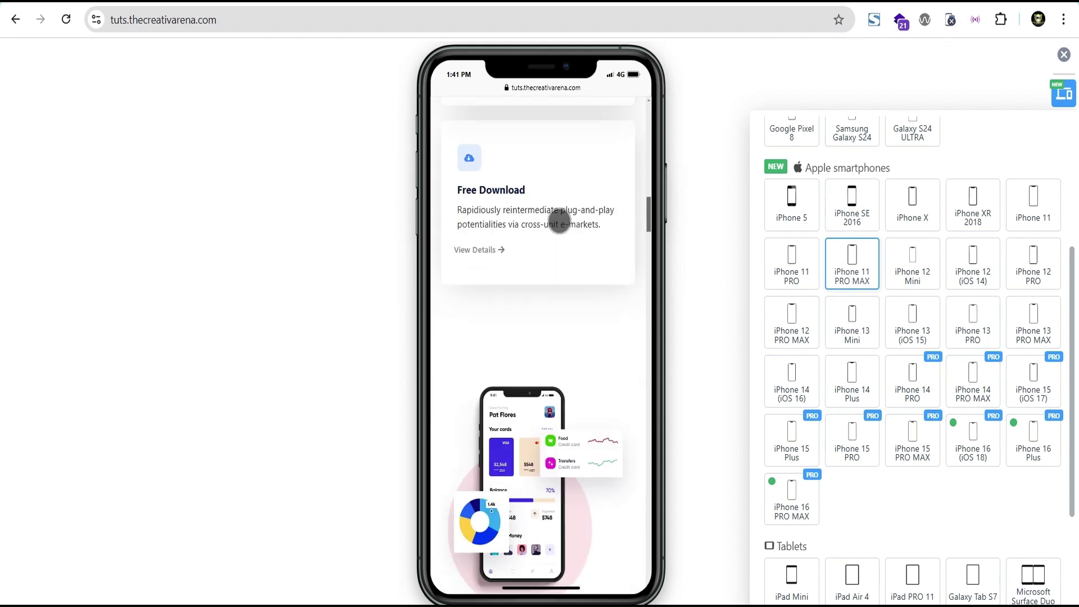
pyautogui.scroll(3, 560, 219)
pyautogui.scroll(4, 560, 219)
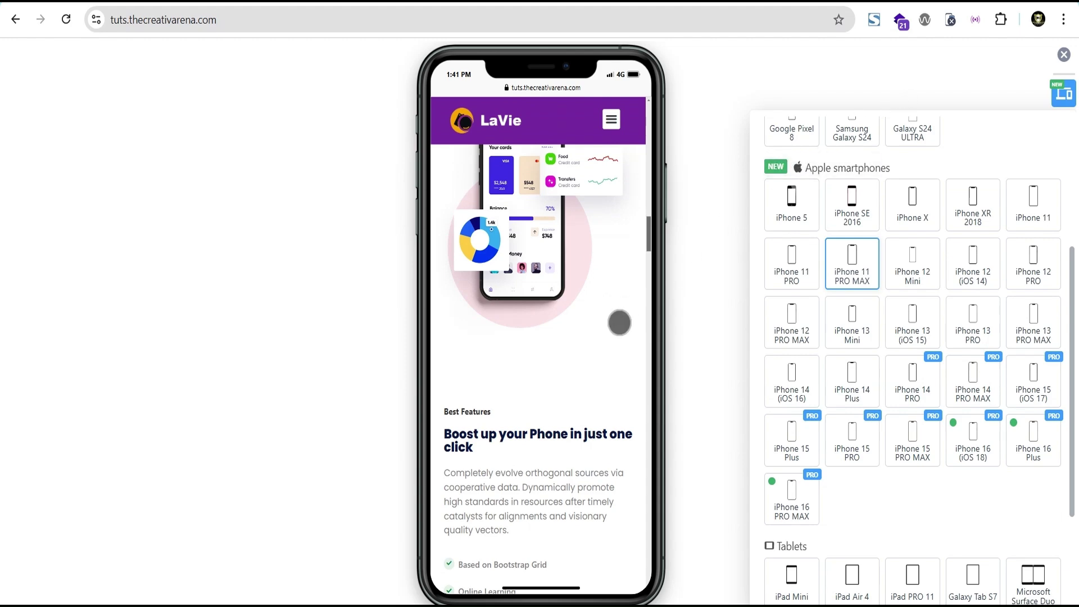
pyautogui.scroll(2, 620, 323)
# - Close the device simulator and check the sticky header on the full-width home page while scrolling down and up
pyautogui.click(1064, 54)
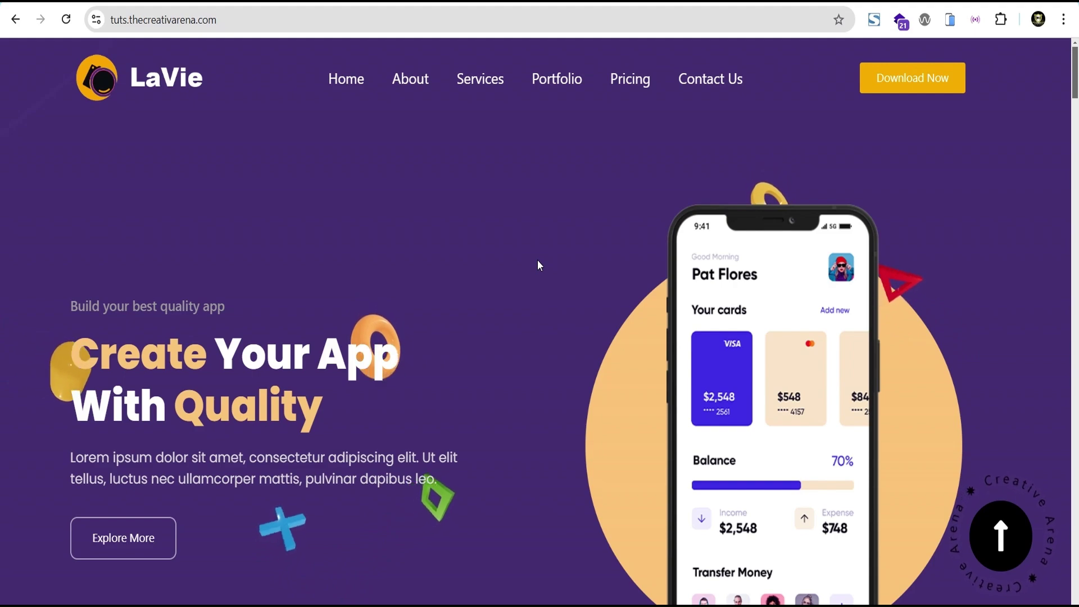
pyautogui.scroll(-3, 510, 320)
pyautogui.scroll(-15, 511, 325)
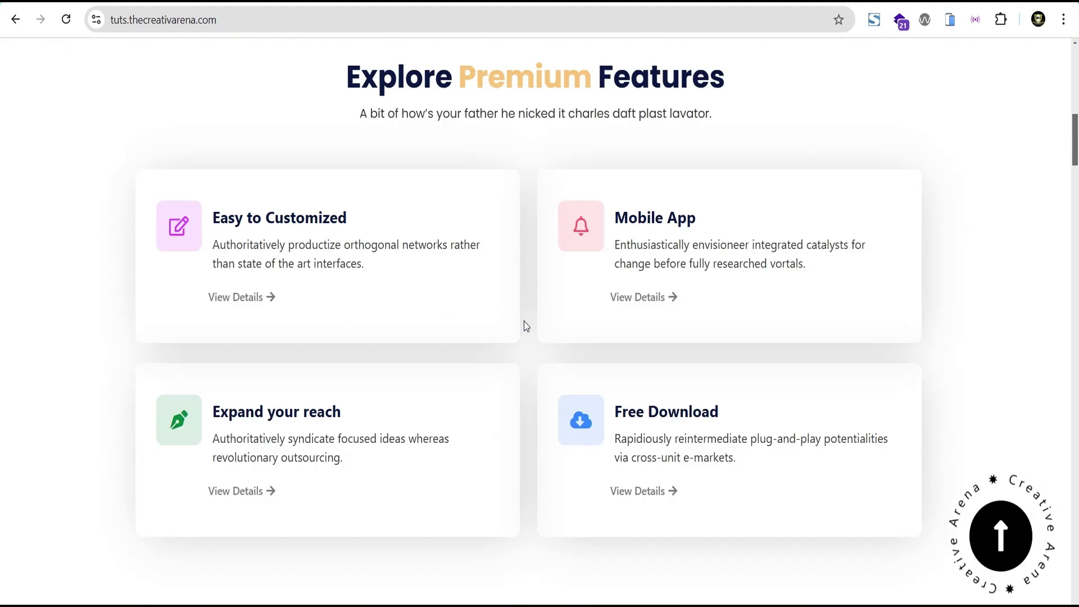
pyautogui.scroll(3, 528, 323)
pyautogui.scroll(-15, 529, 323)
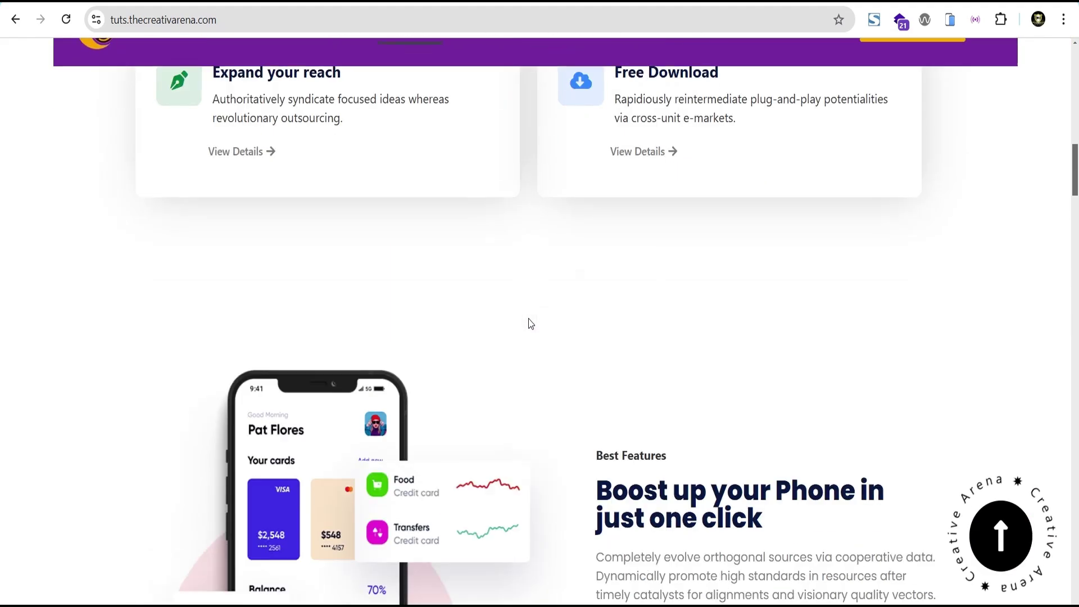
pyautogui.scroll(-5, 529, 318)
pyautogui.scroll(7, 532, 316)
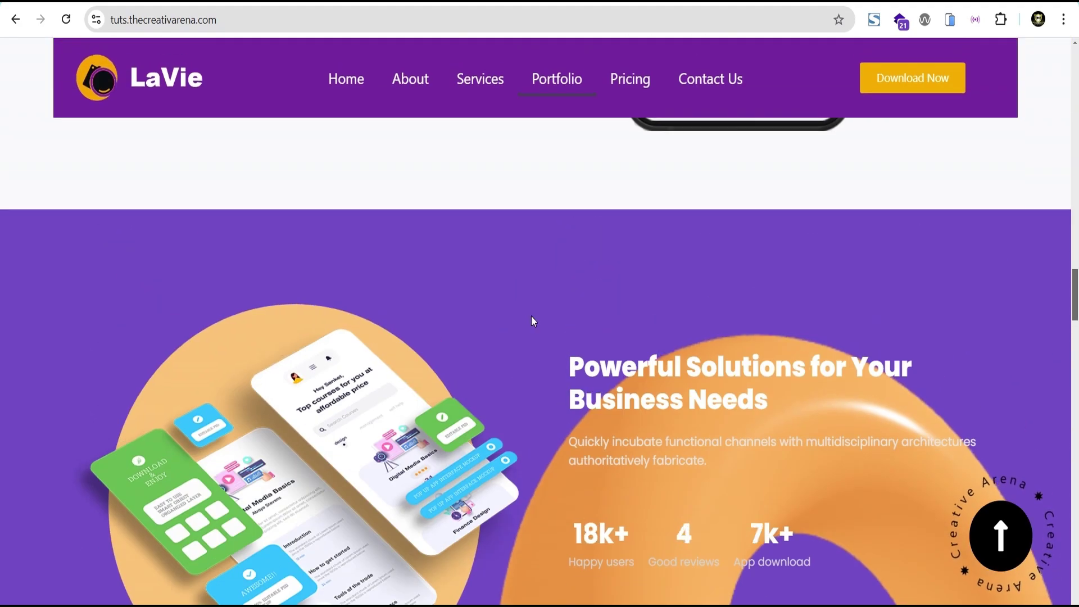
pyautogui.scroll(20, 534, 321)
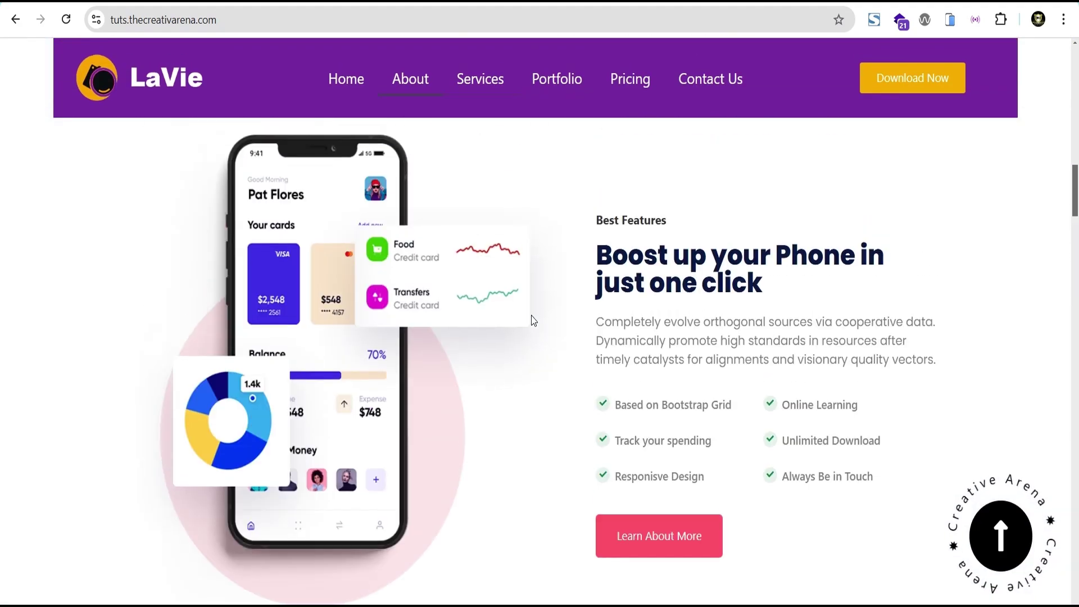